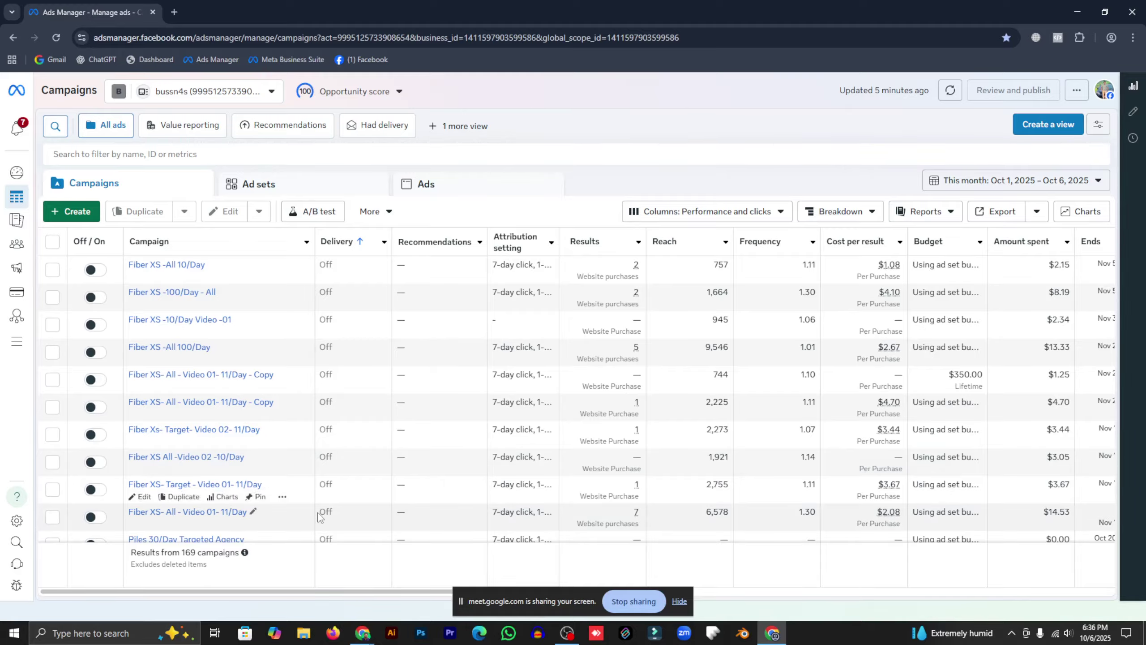
Switch to the Google Meet call to check its participants and return to the Ads Manager campaigns list
mouse_move(362, 632)
click(297, 571)
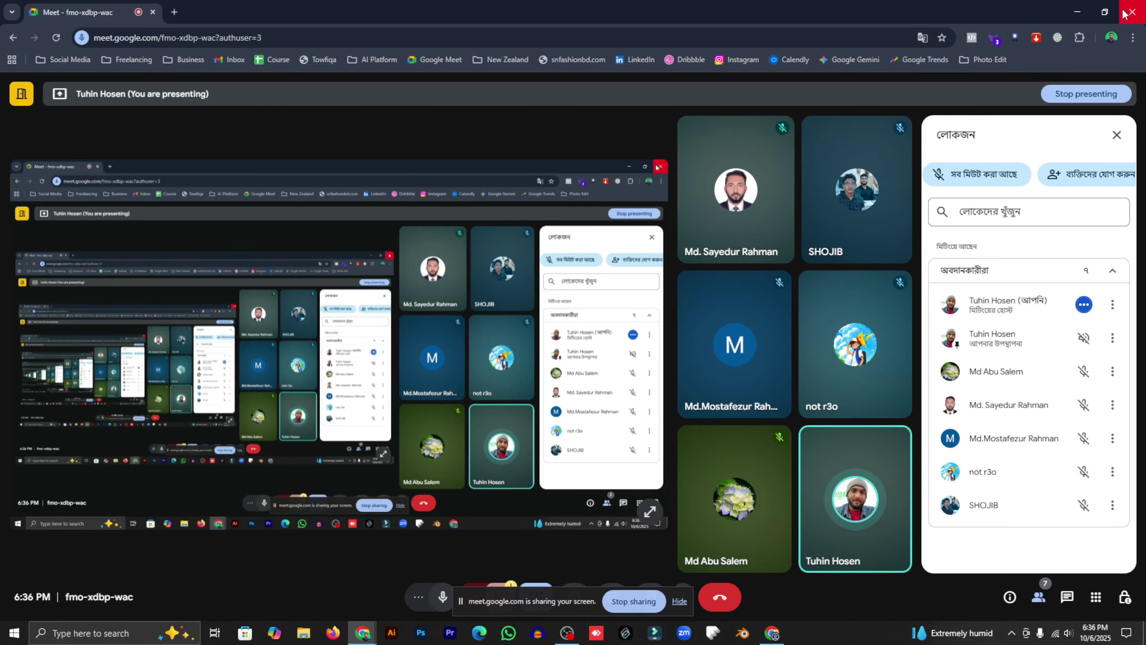
click(1078, 11)
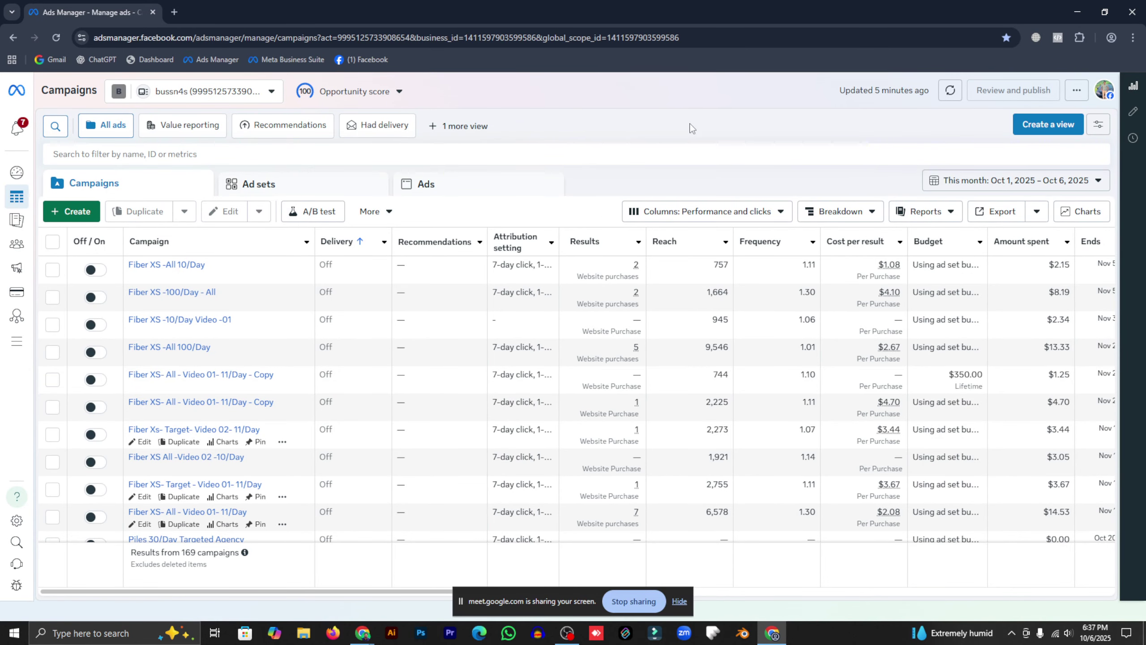
scroll(534, 343, down, 8)
scroll(582, 346, up, 8)
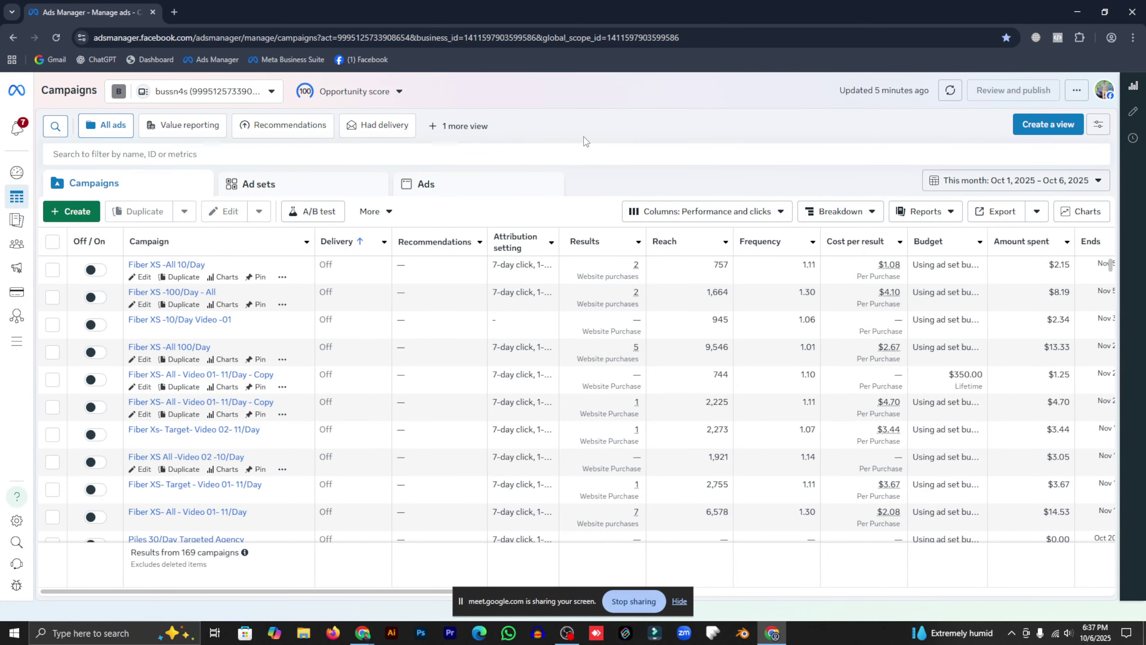
Look over the campaign objectives offered for a new auction campaign without creating one
click(87, 212)
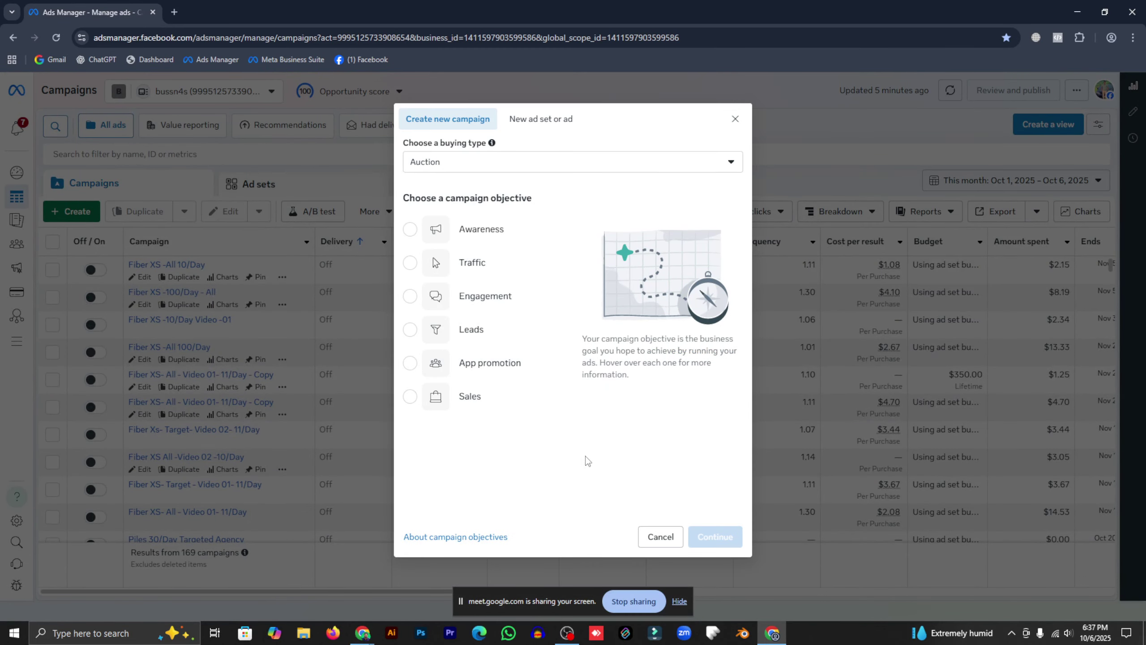
click(660, 536)
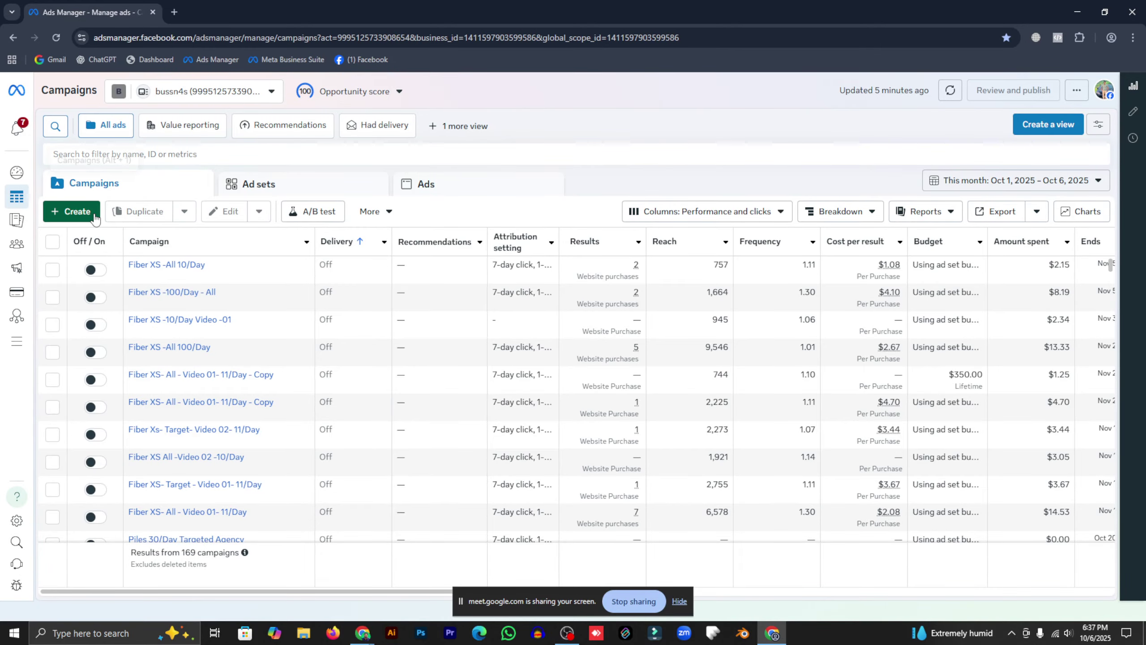
click(72, 211)
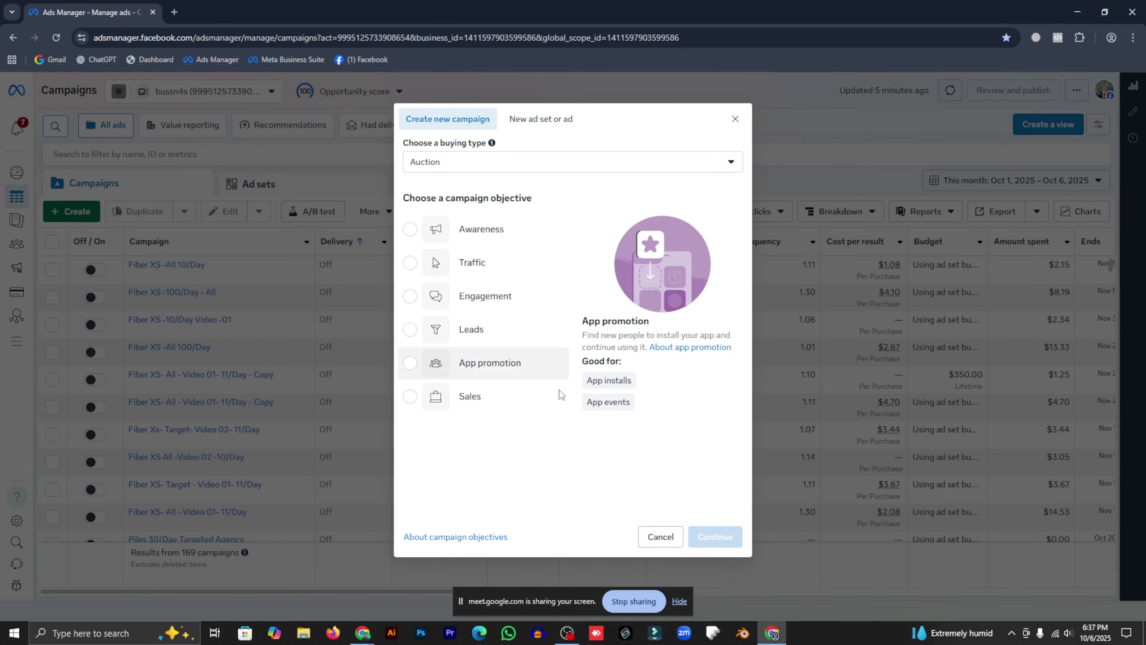
click(660, 536)
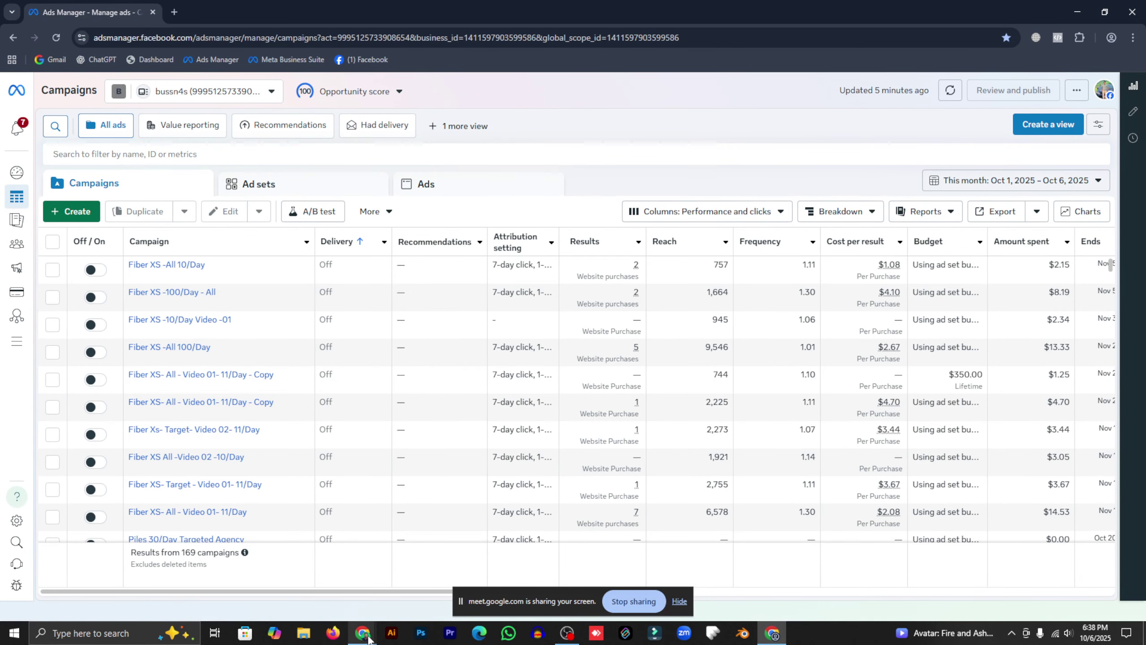
Check the Google Meet call again for joining participants and return to Ads Manager
mouse_move(363, 632)
click(325, 590)
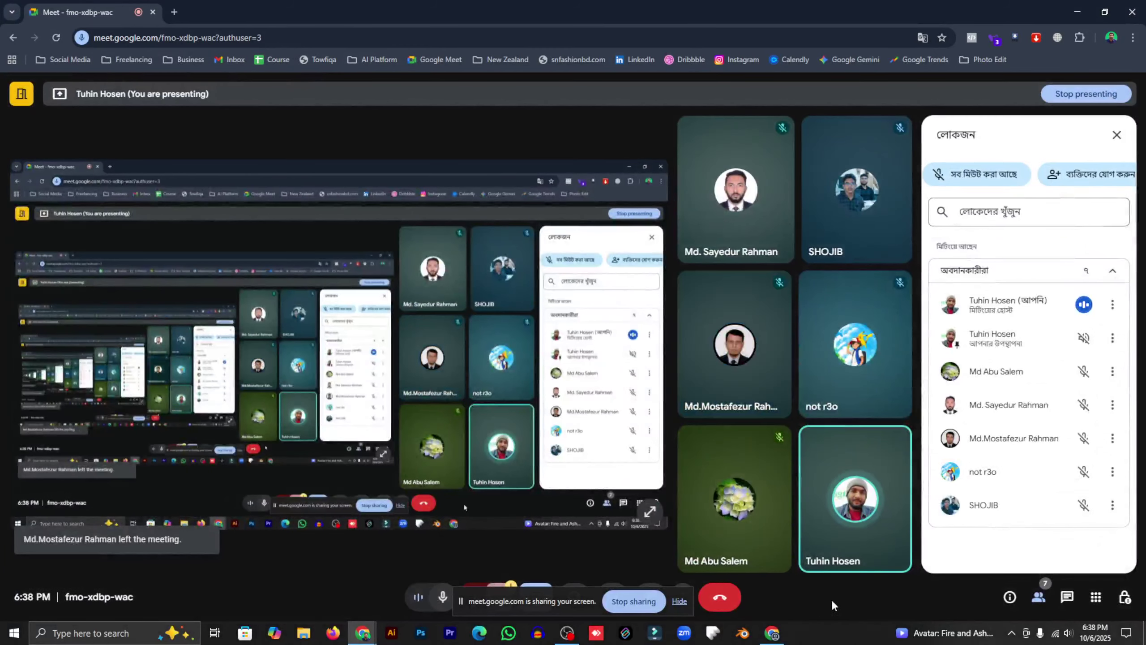
click(1077, 12)
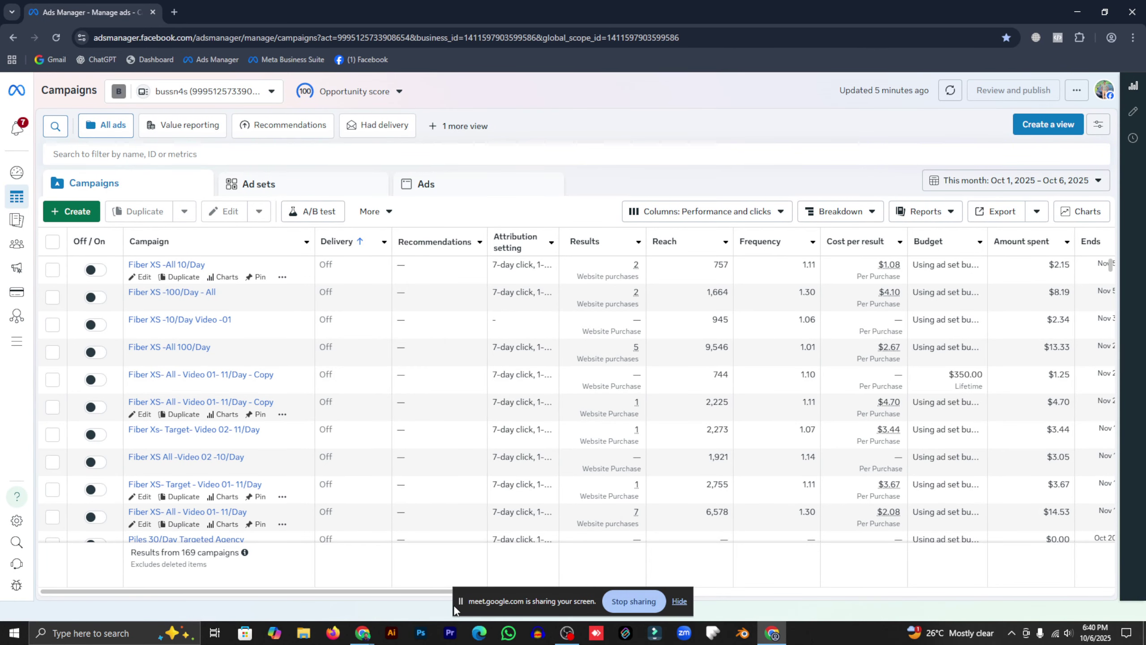
click(363, 633)
click(344, 571)
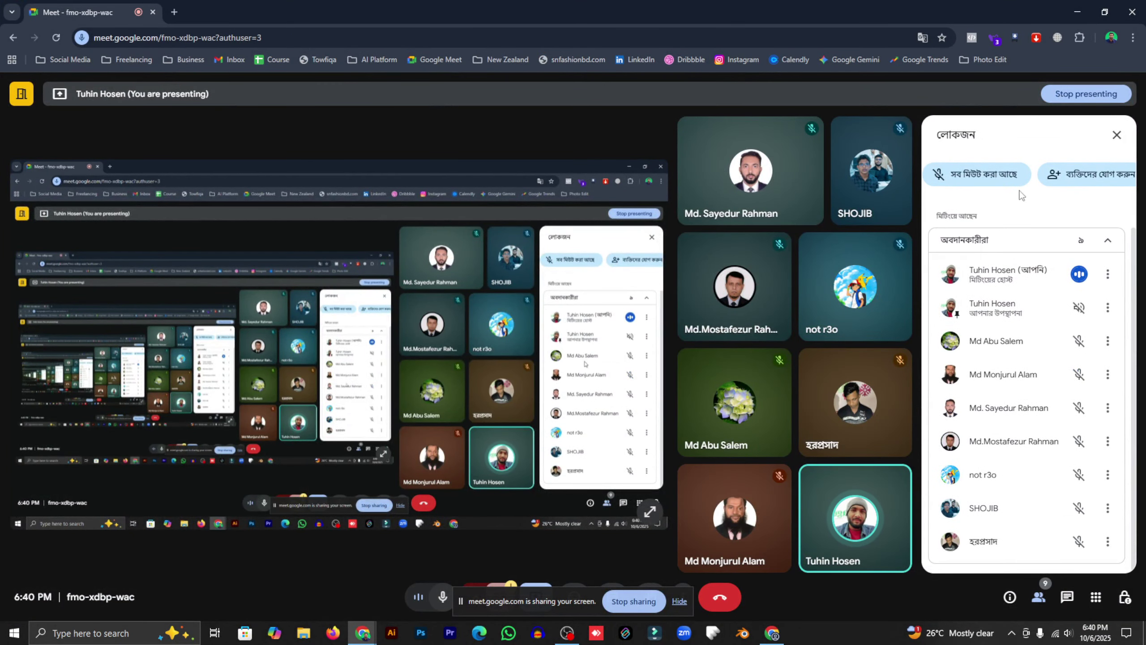
click(1077, 11)
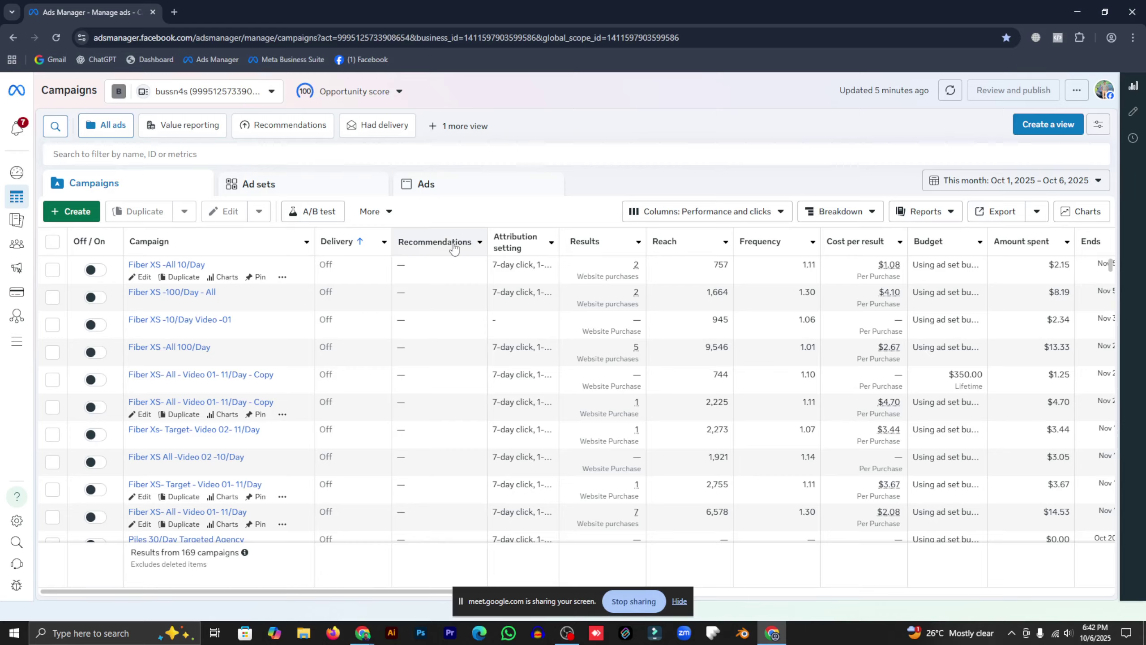
Go to the ad account's Audiences and start creating a custom audience
mouse_move(15, 244)
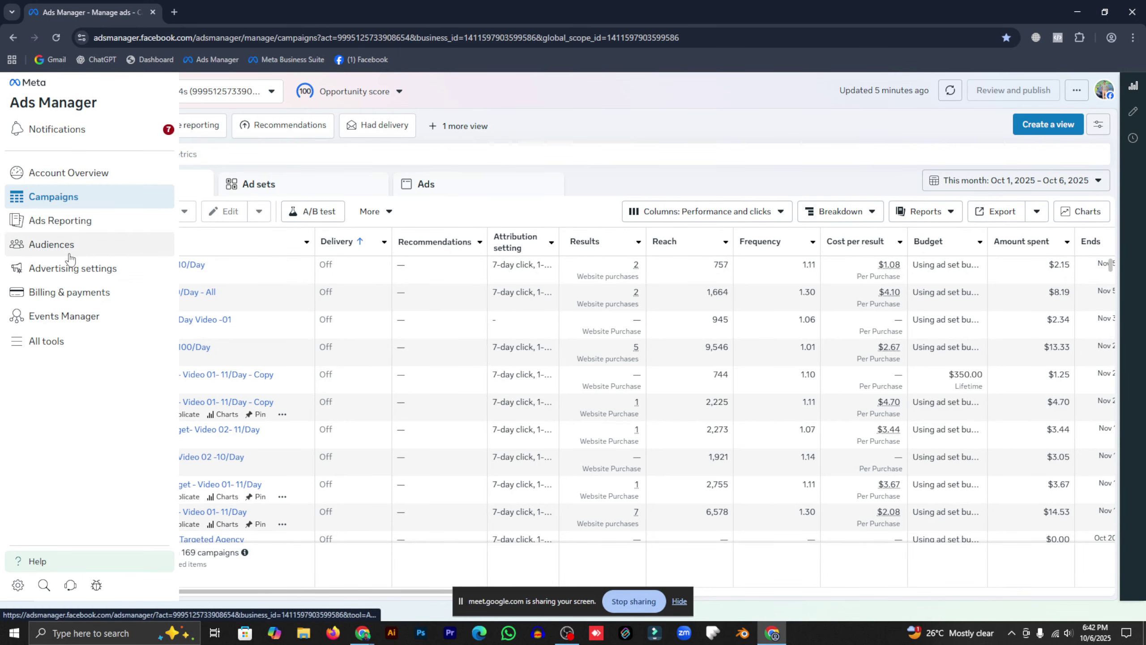
click(43, 246)
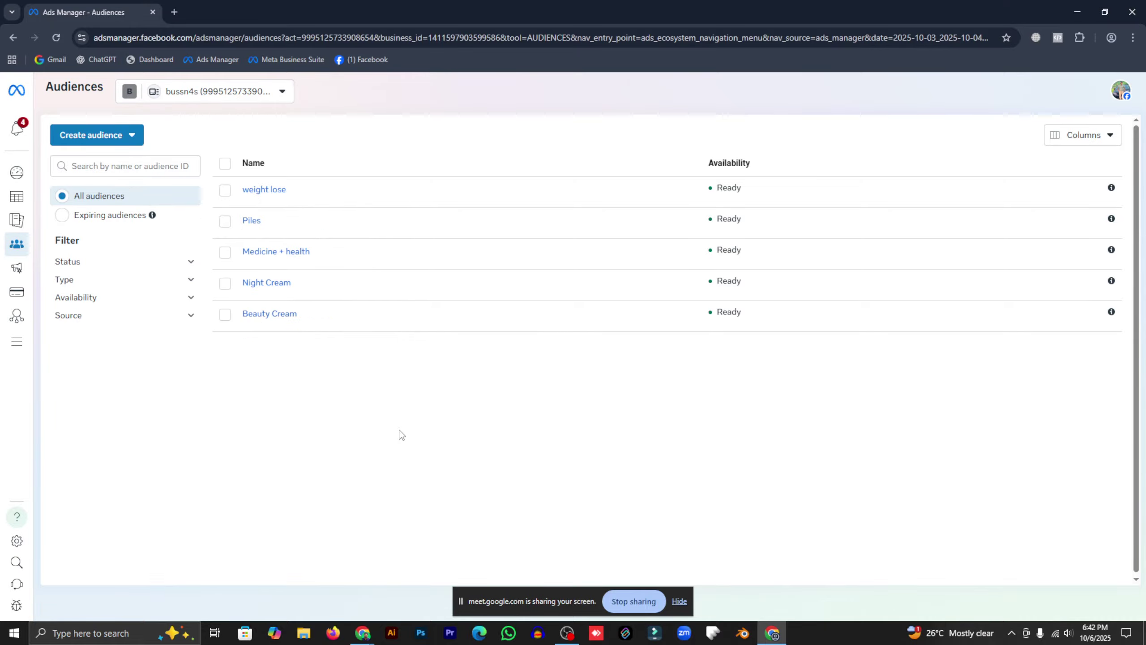
click(107, 138)
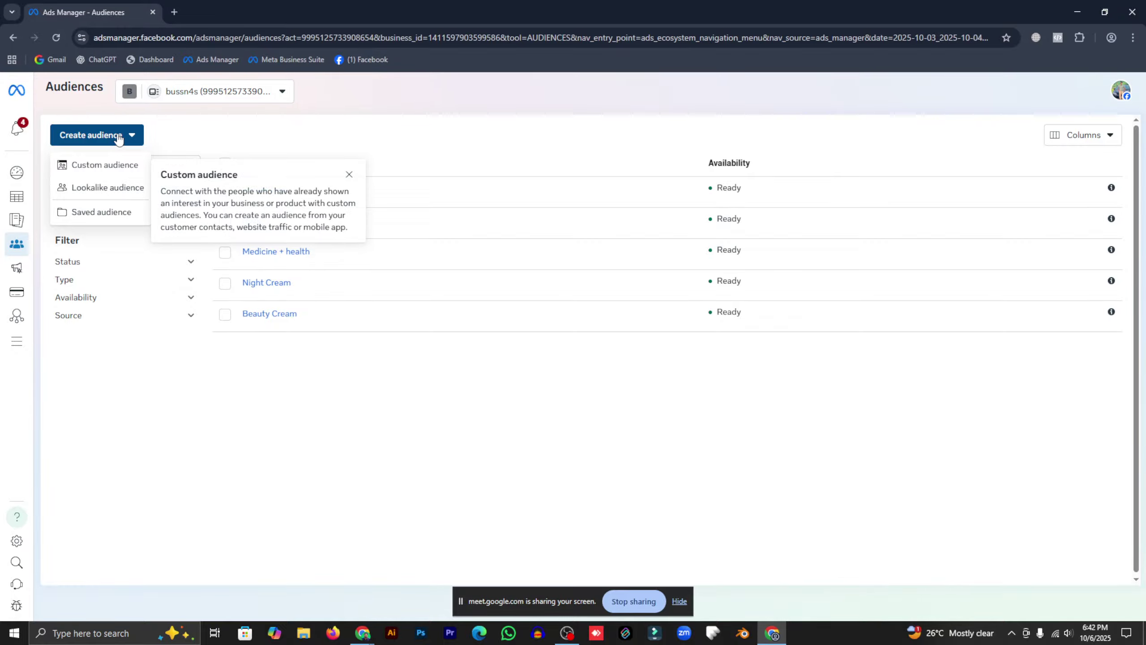
click(114, 170)
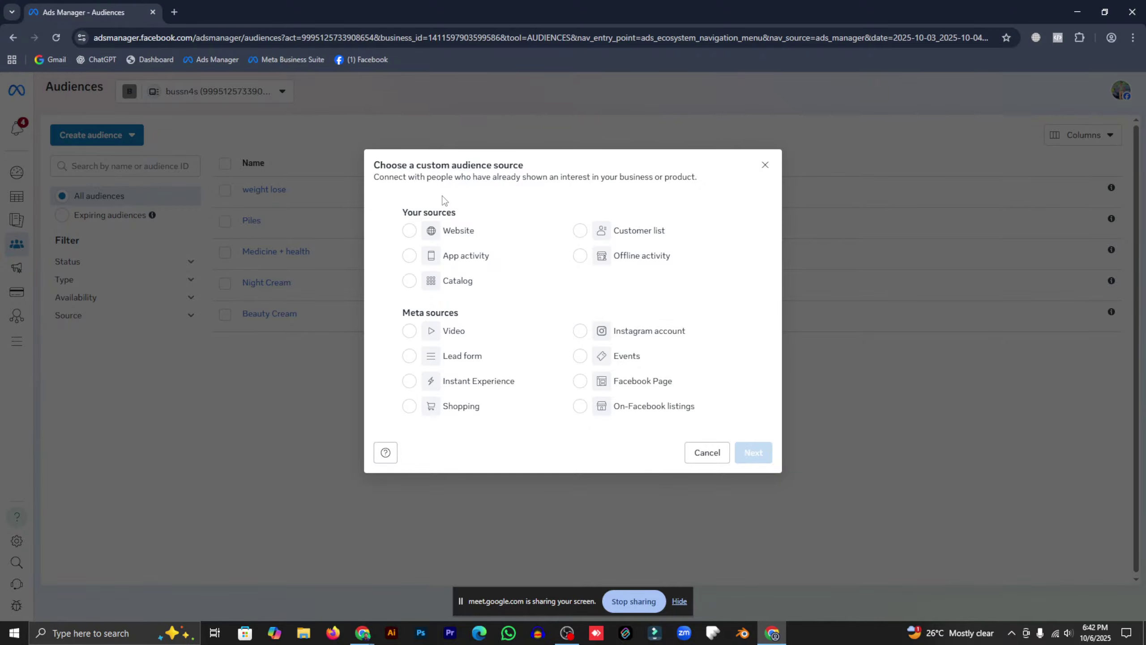
Choose Video from the Meta sources as the custom audience source and continue to its settings
click(411, 234)
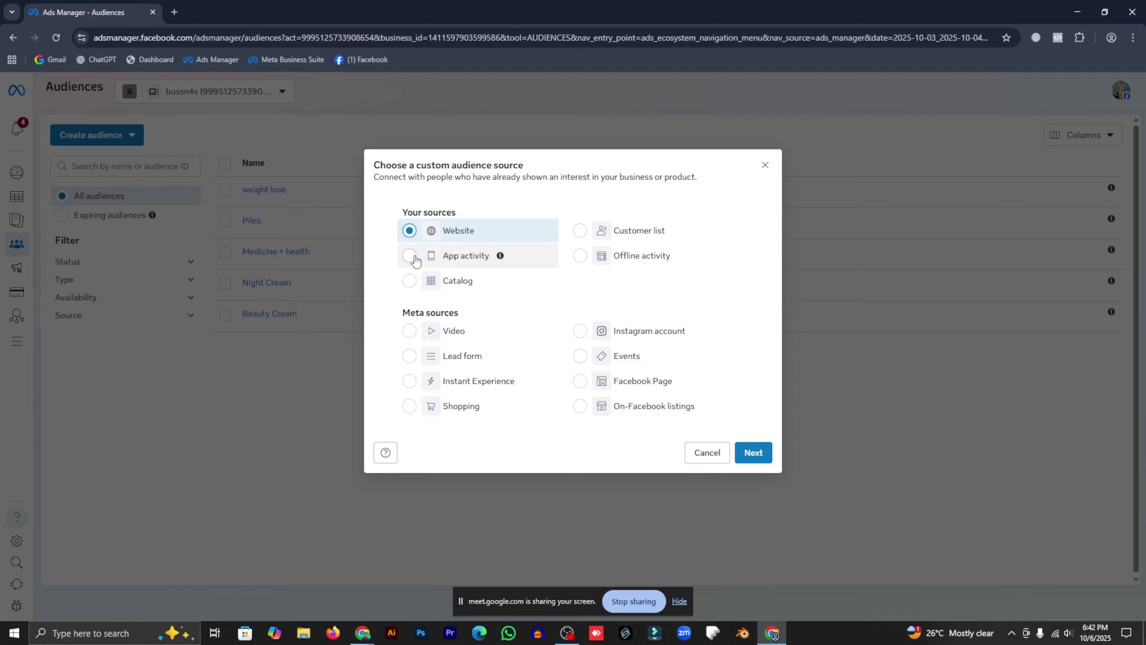
click(582, 381)
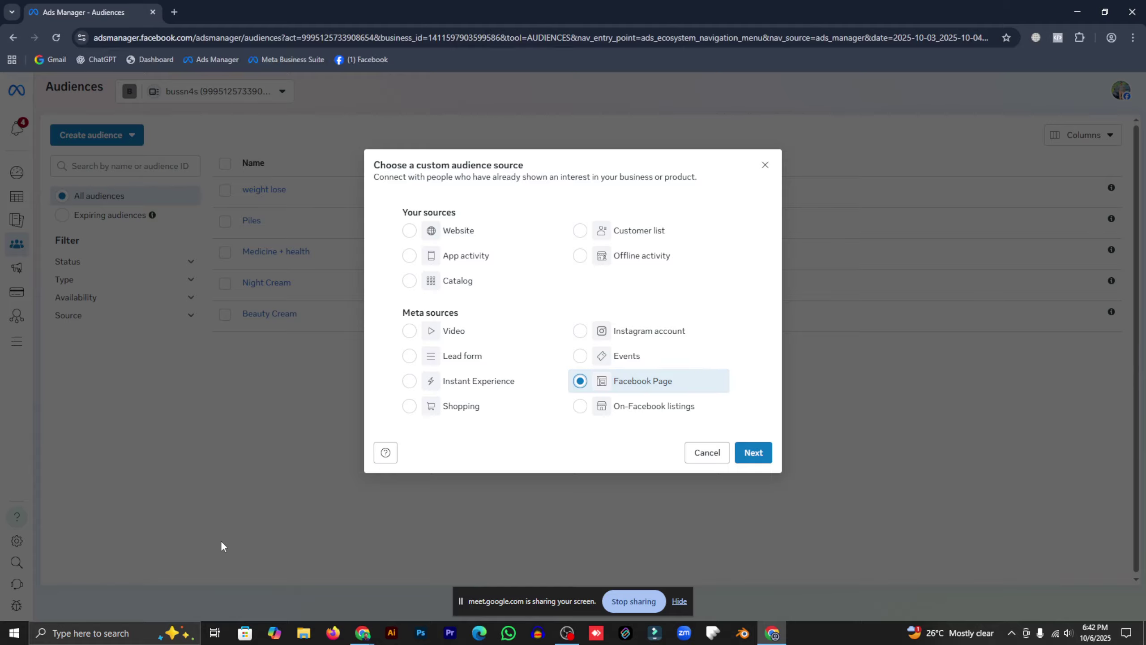
click(409, 335)
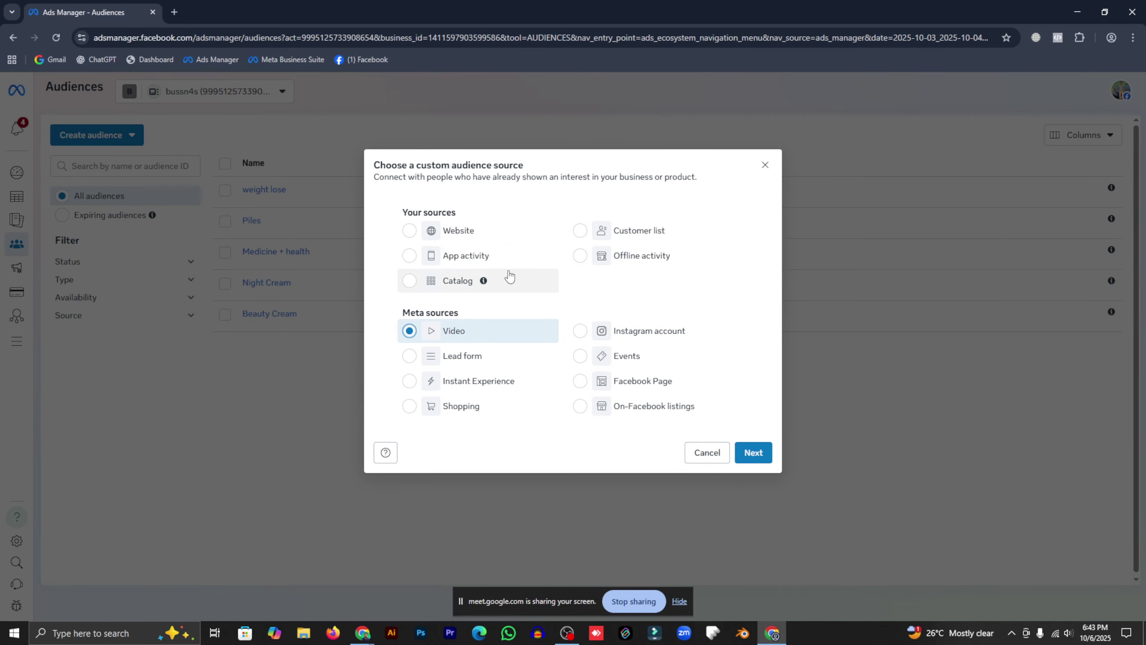
click(758, 458)
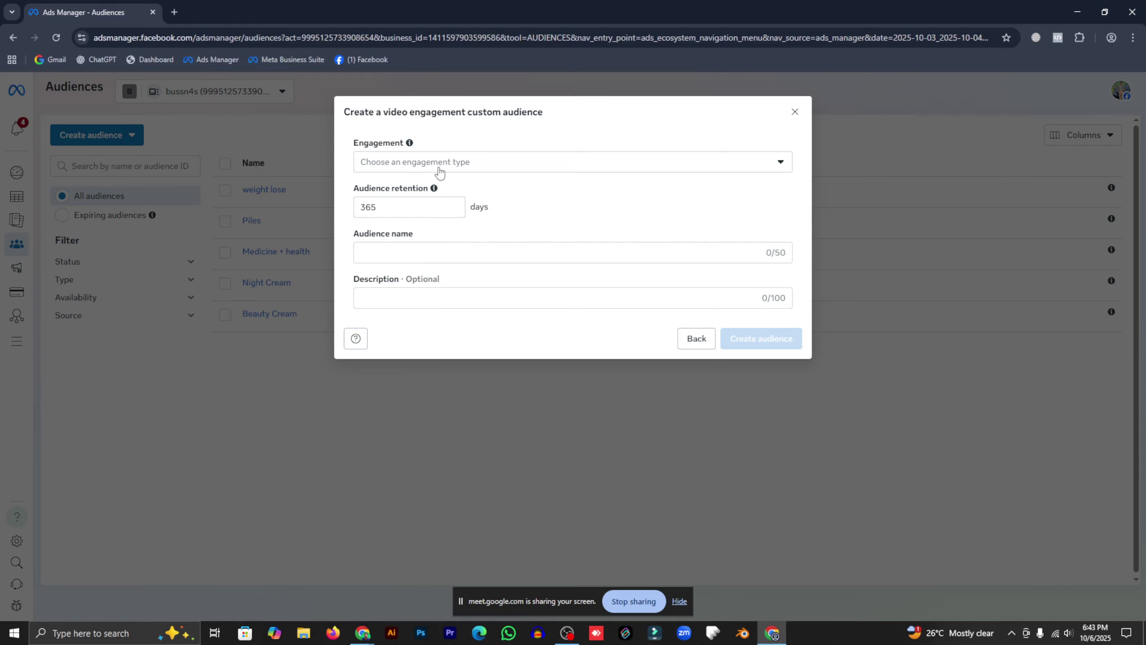
Set the engagement type to people who have viewed at least 75% of your video
click(469, 169)
click(462, 170)
click(460, 170)
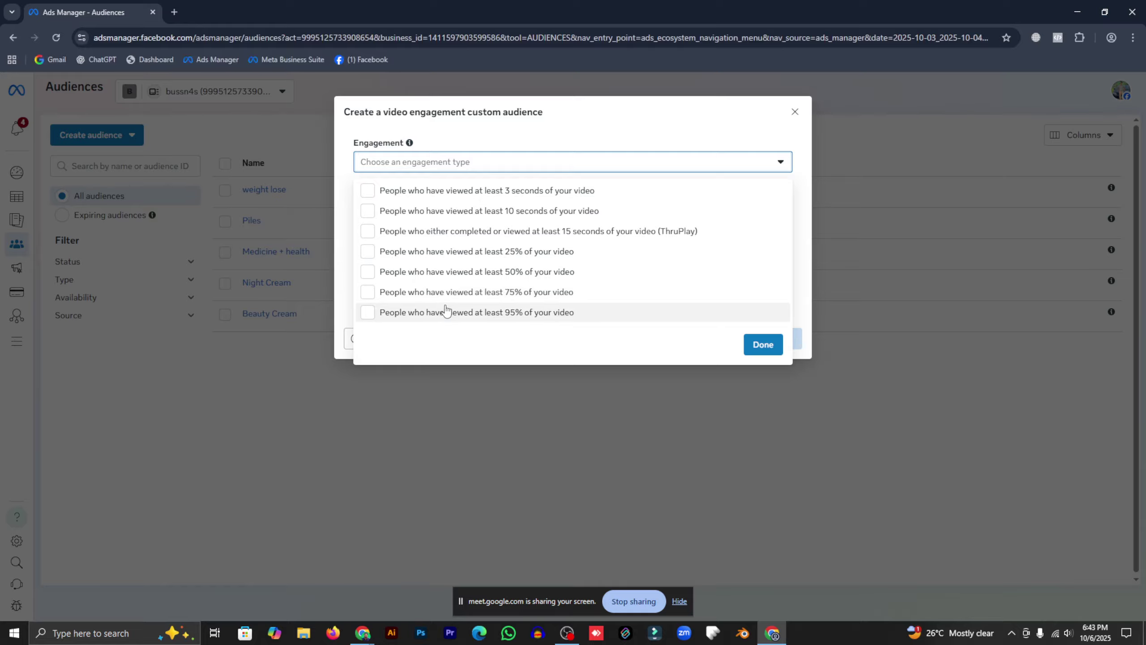
click(516, 294)
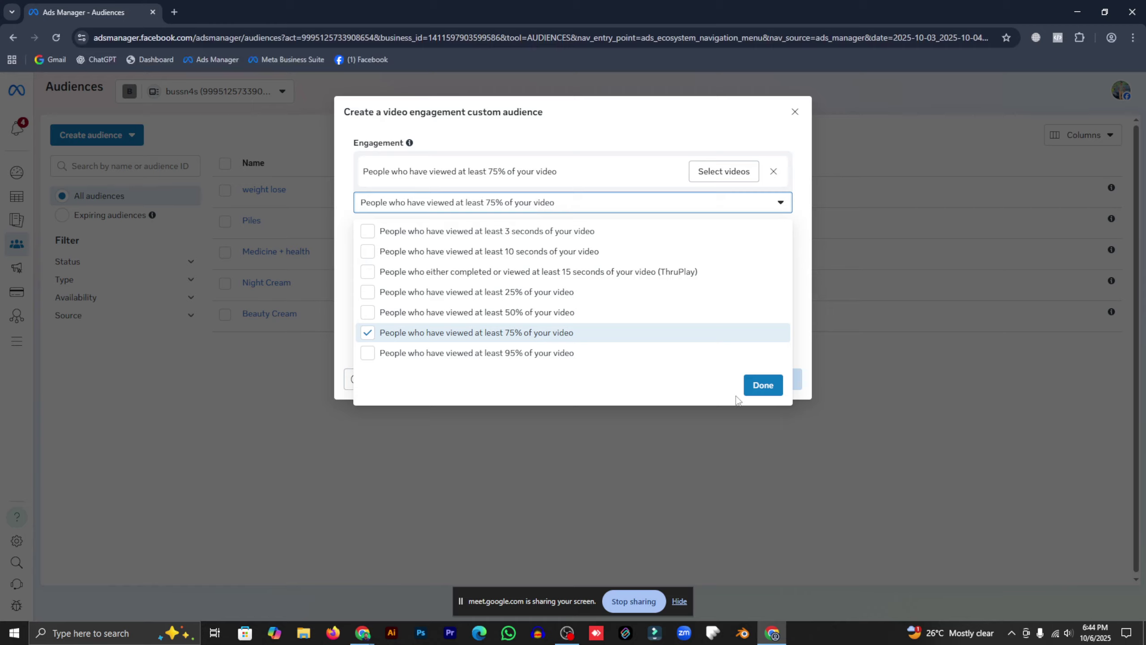
click(761, 386)
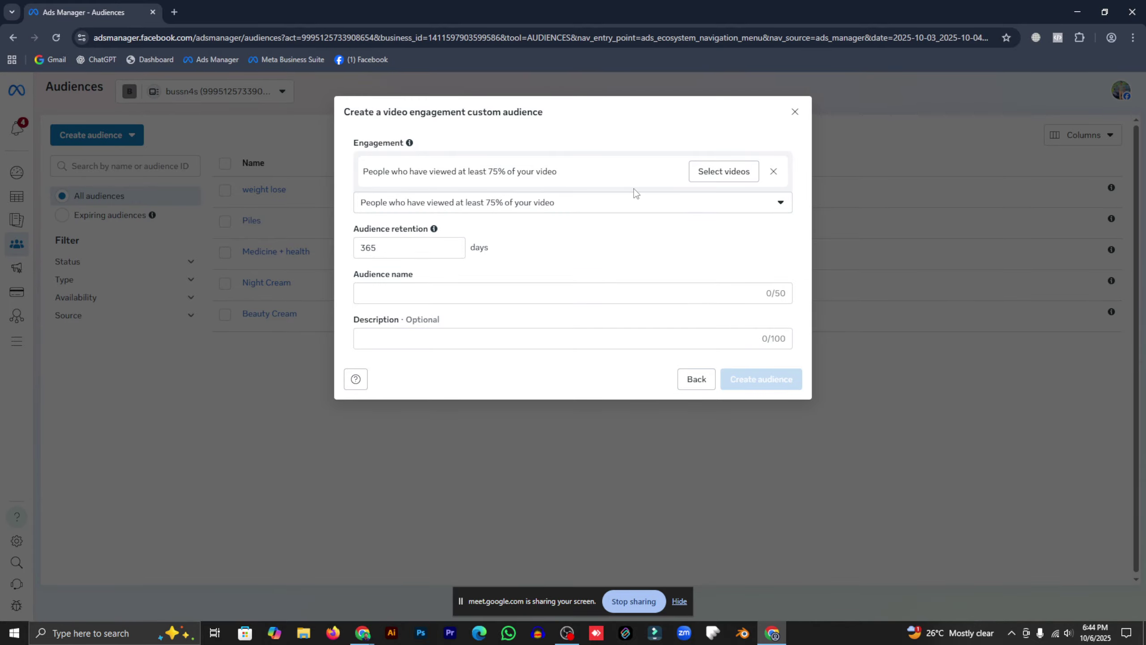
Open the video selection for the engagement rule and choose the BioCare-Bd Facebook page as the source
click(709, 175)
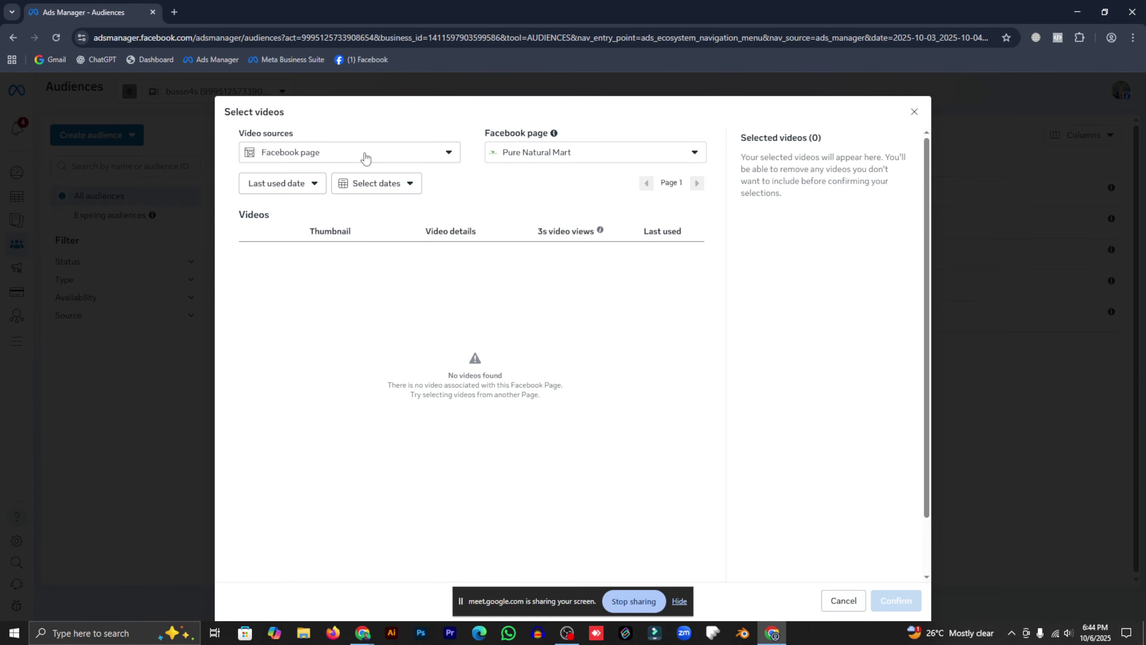
click(514, 159)
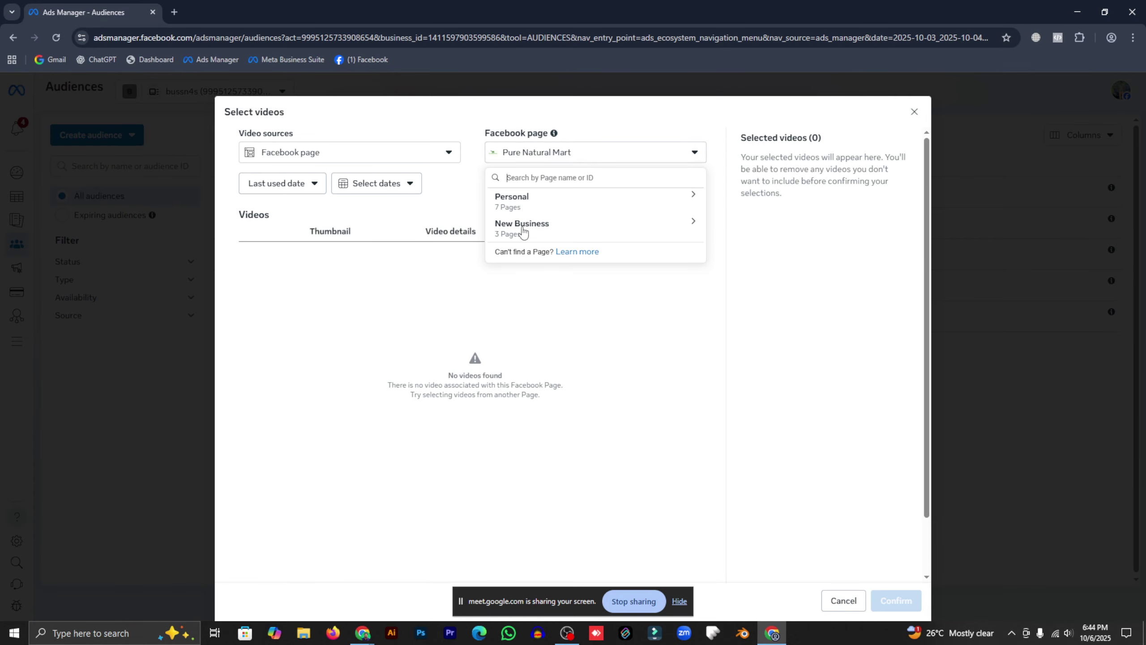
click(305, 156)
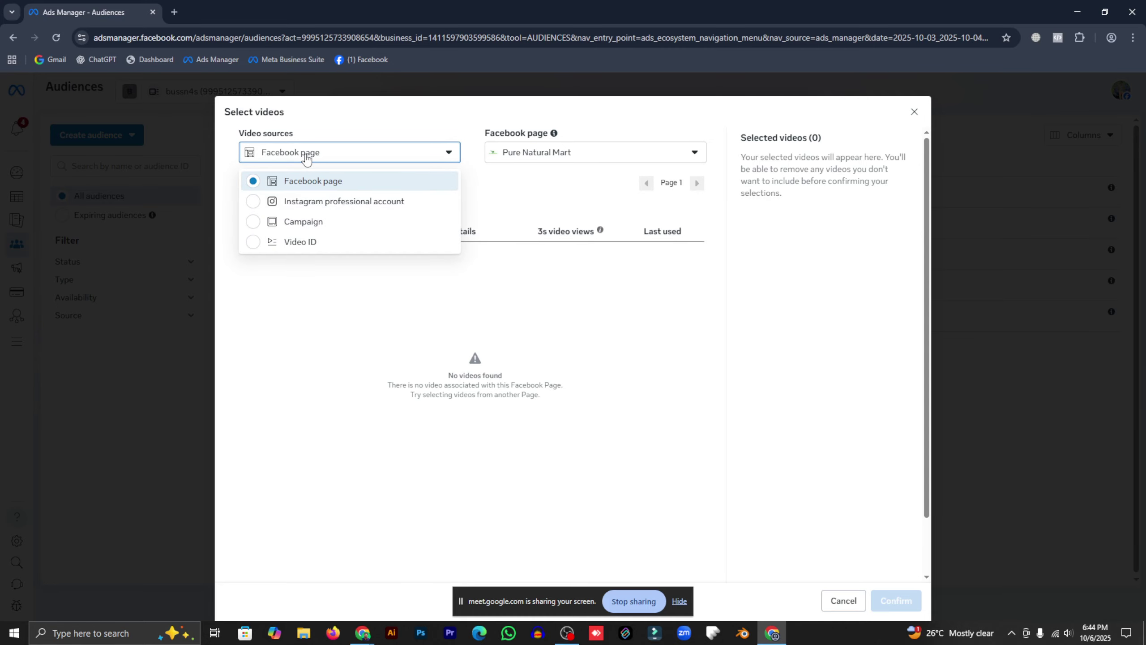
click(308, 159)
click(516, 160)
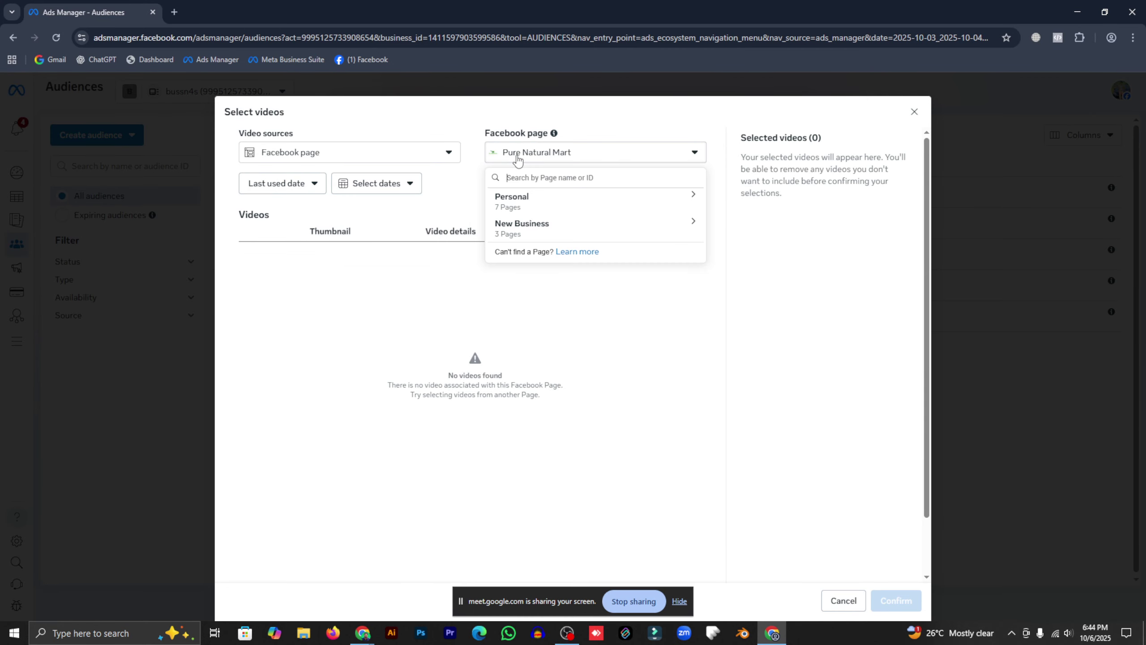
click(533, 205)
click(532, 204)
click(529, 231)
click(548, 257)
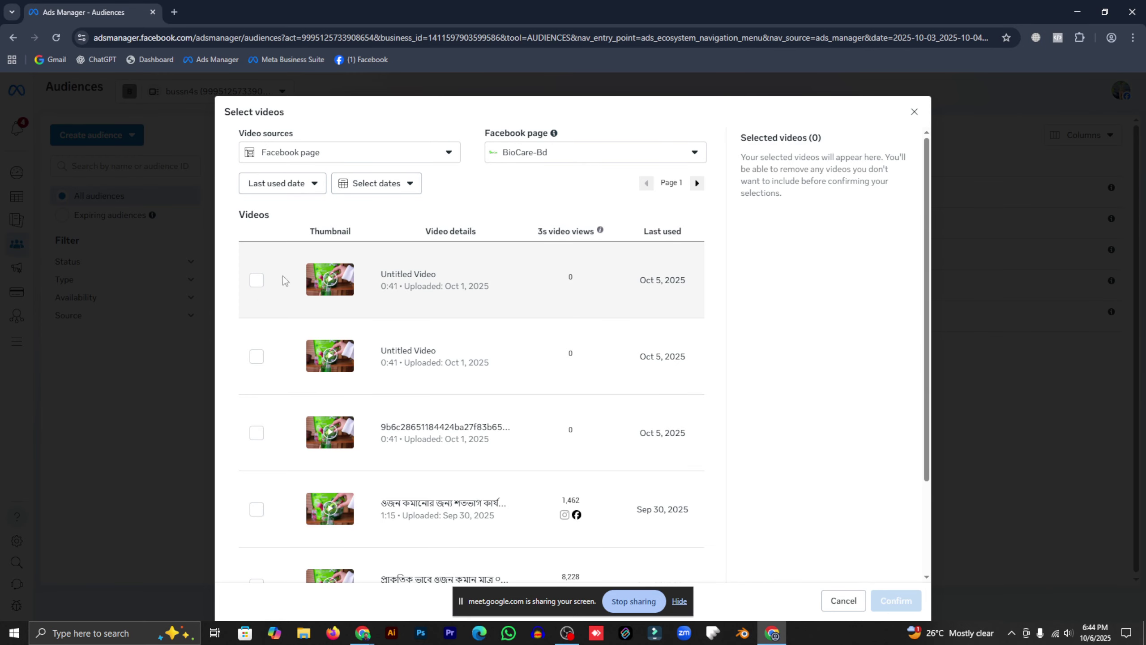
Select the 0:41 video uploaded Sep 29, 2025 and confirm it for the 75% view engagement rule
scroll(264, 373, down, 3)
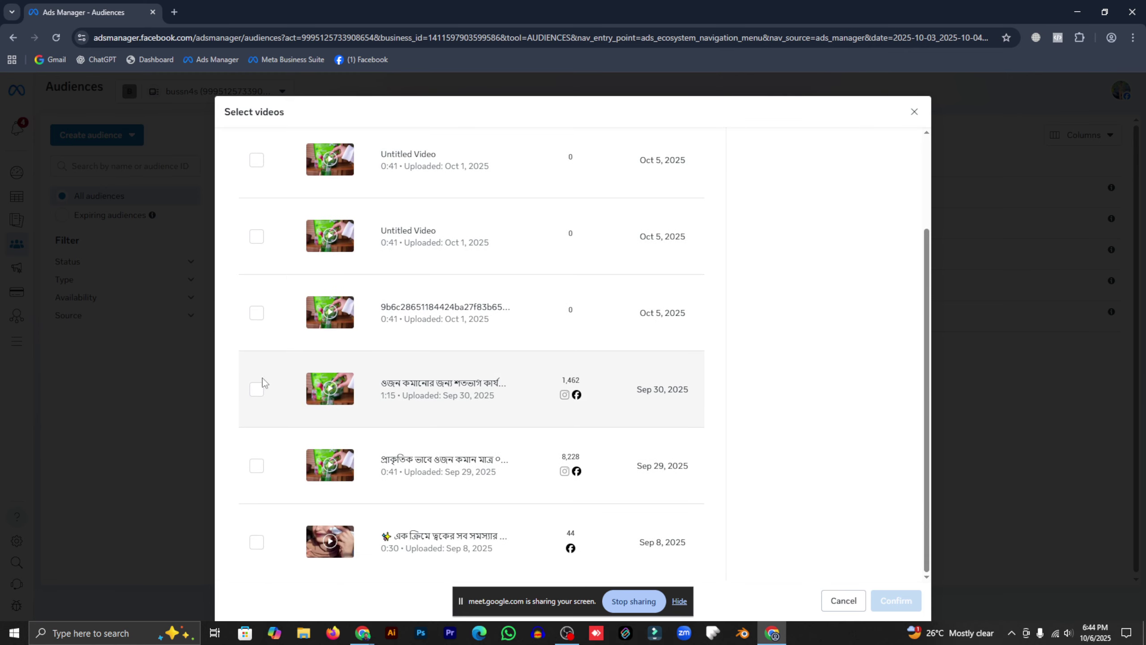
click(258, 470)
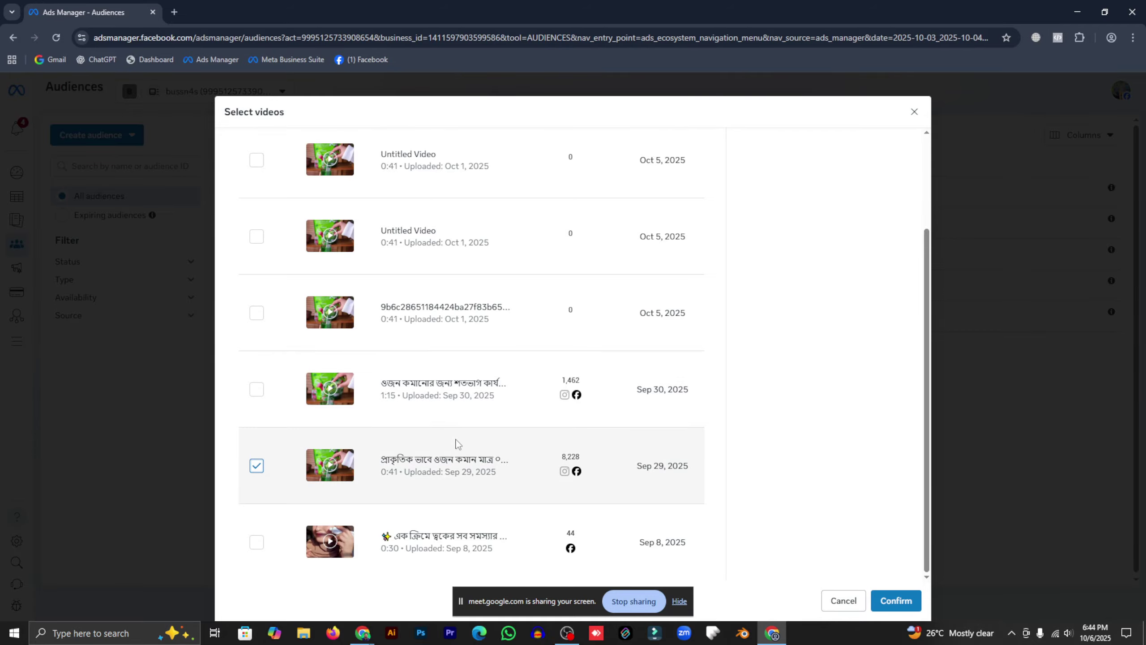
click(895, 601)
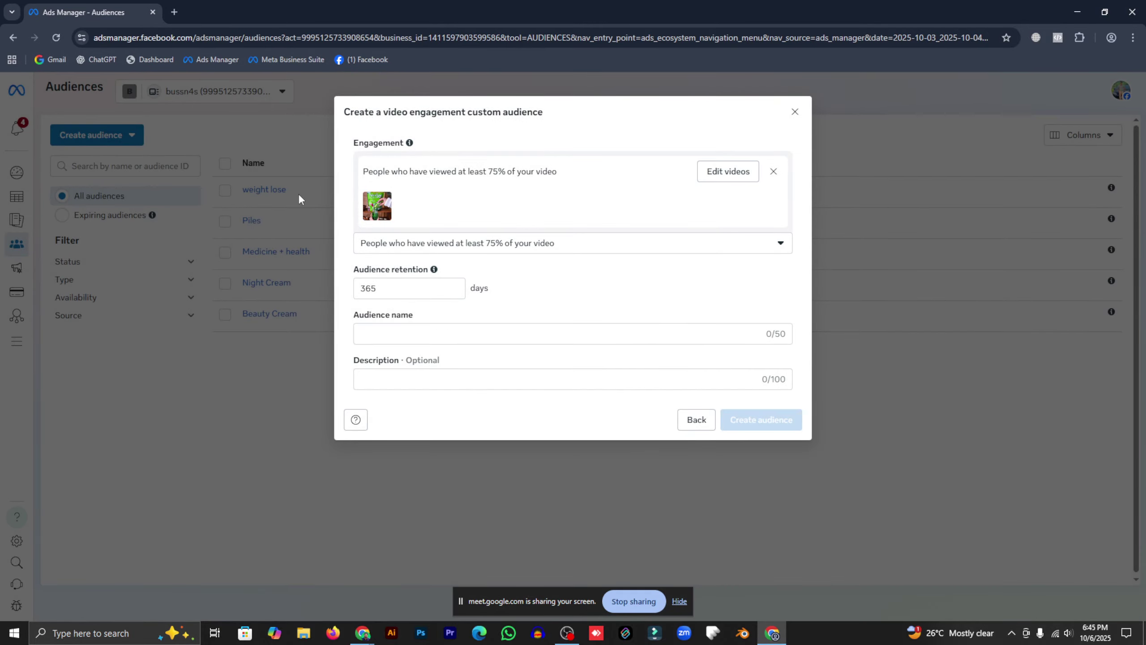
drag(483, 171, 579, 177)
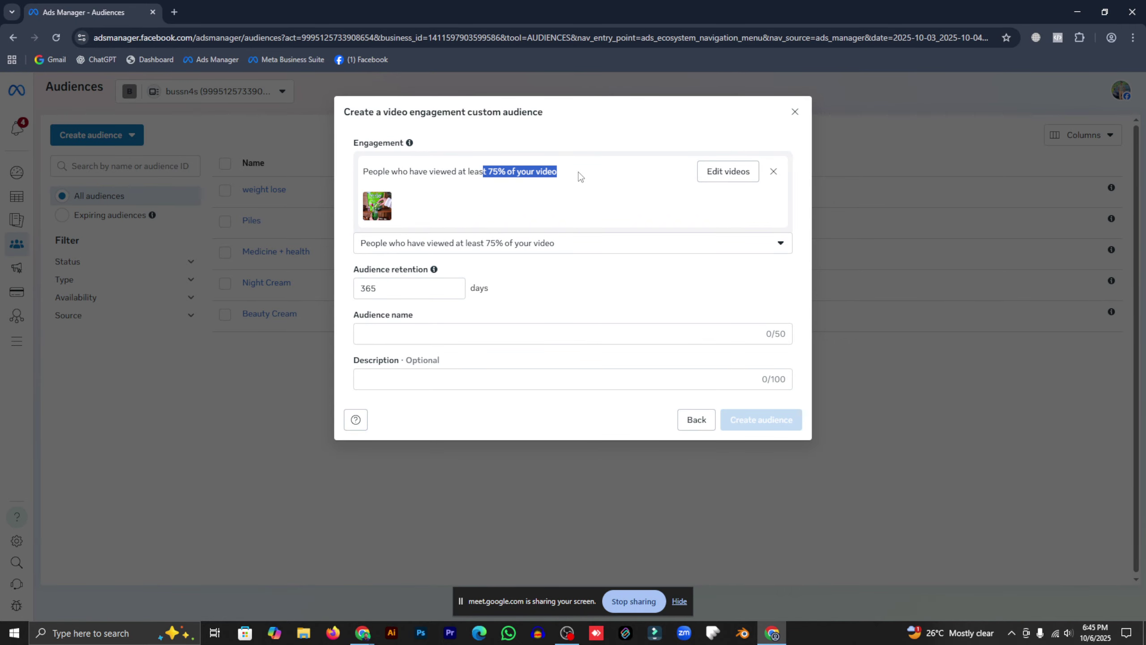
click(579, 177)
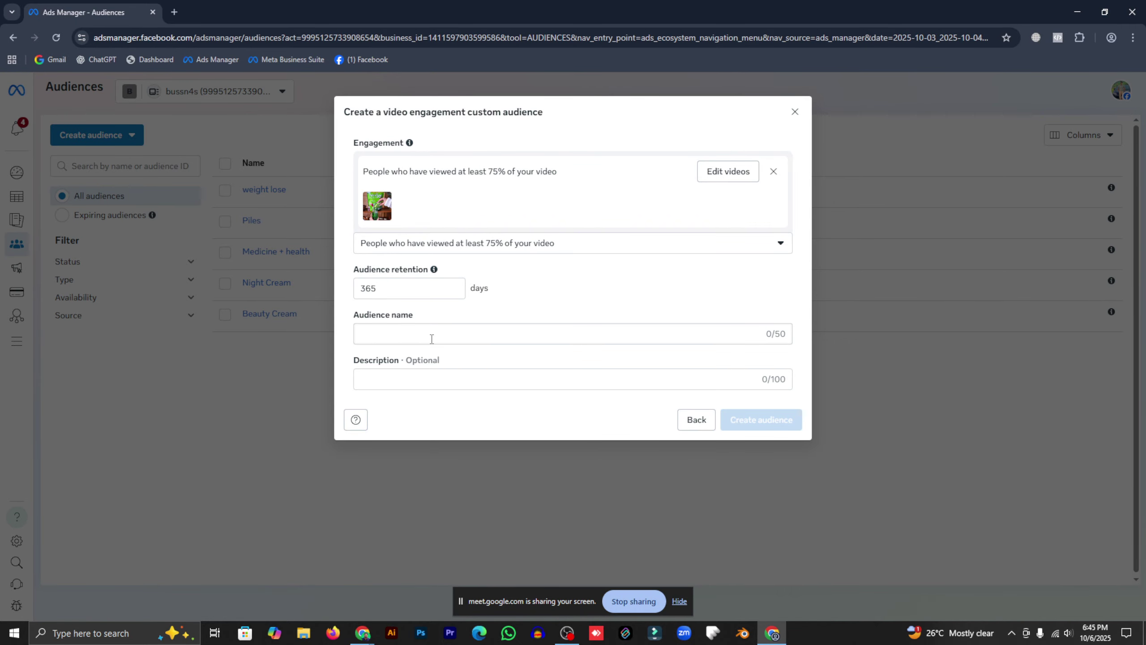
Name the audience "Sliming juice 75% video views"
click(415, 336)
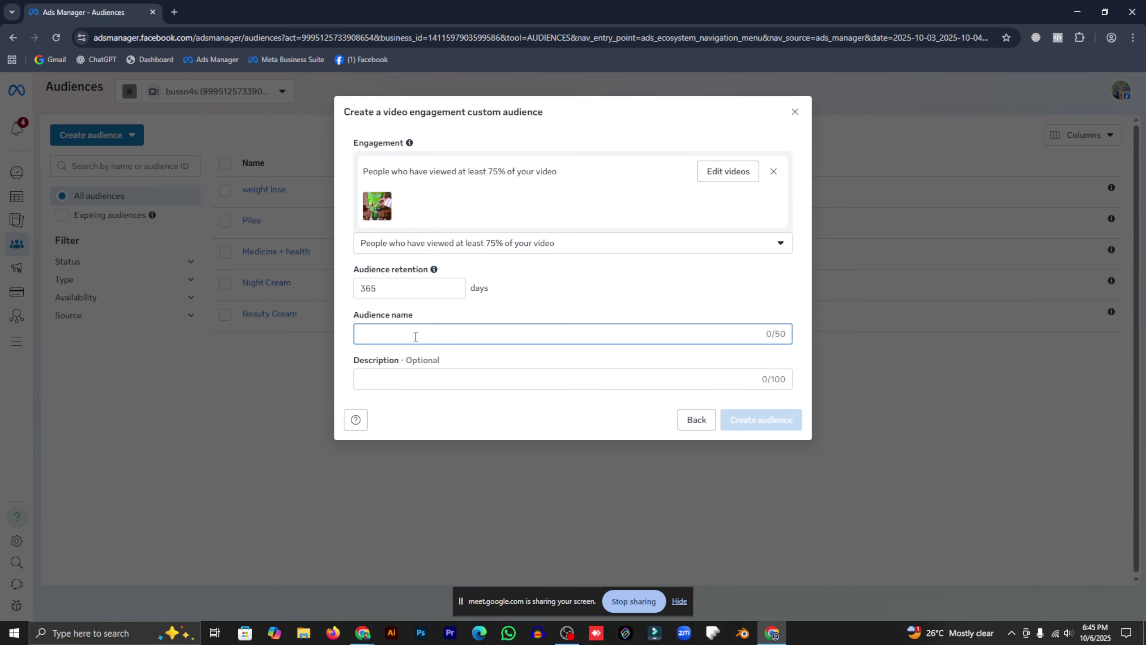
text(Sliming juice)
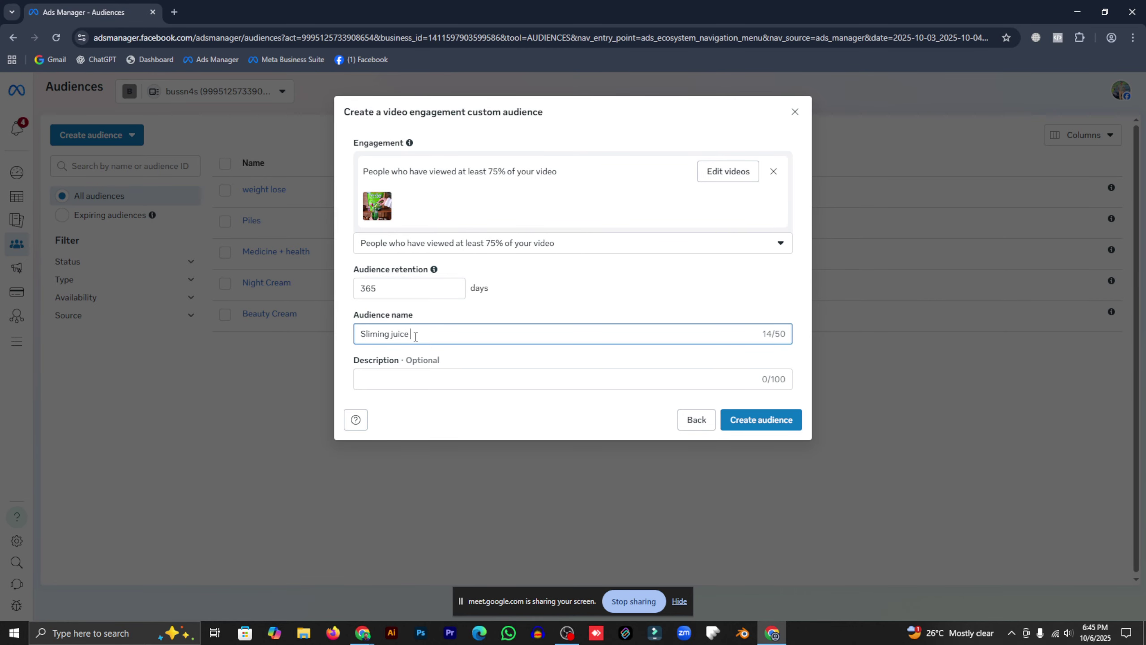
text( 75% video views)
Copy the audience name "Sliming juice 75% video views" into the audience's description
drag(502, 333, 309, 346)
key(ctrl+c)
click(444, 377)
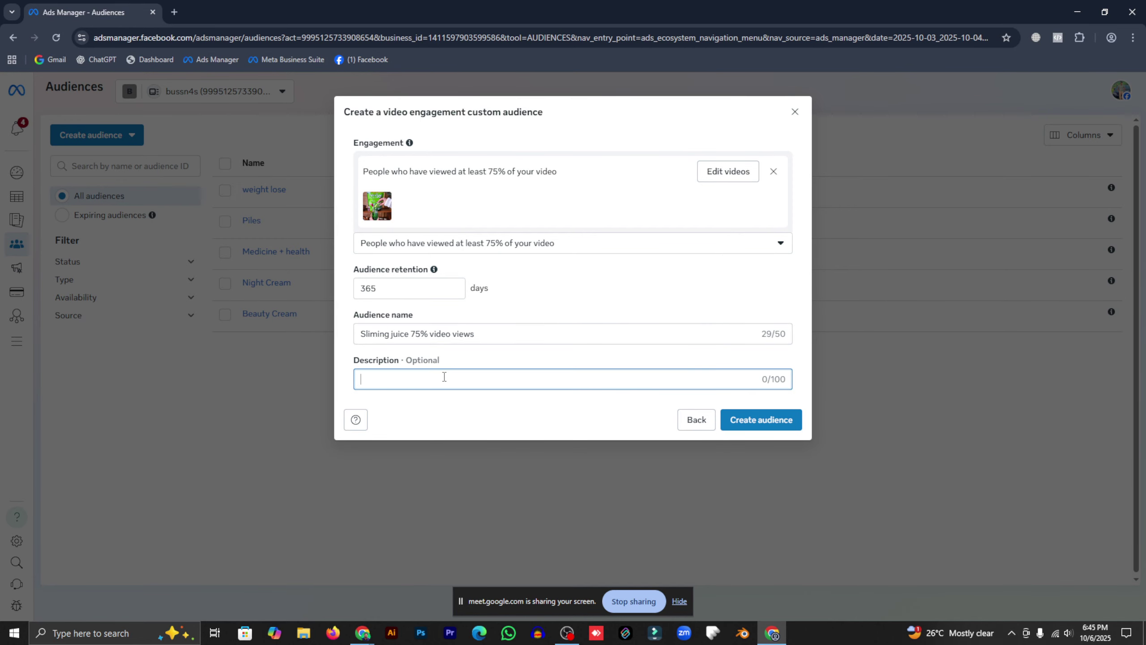
key(ctrl+v)
Set the audience retention to 60 days
drag(383, 289, 356, 291)
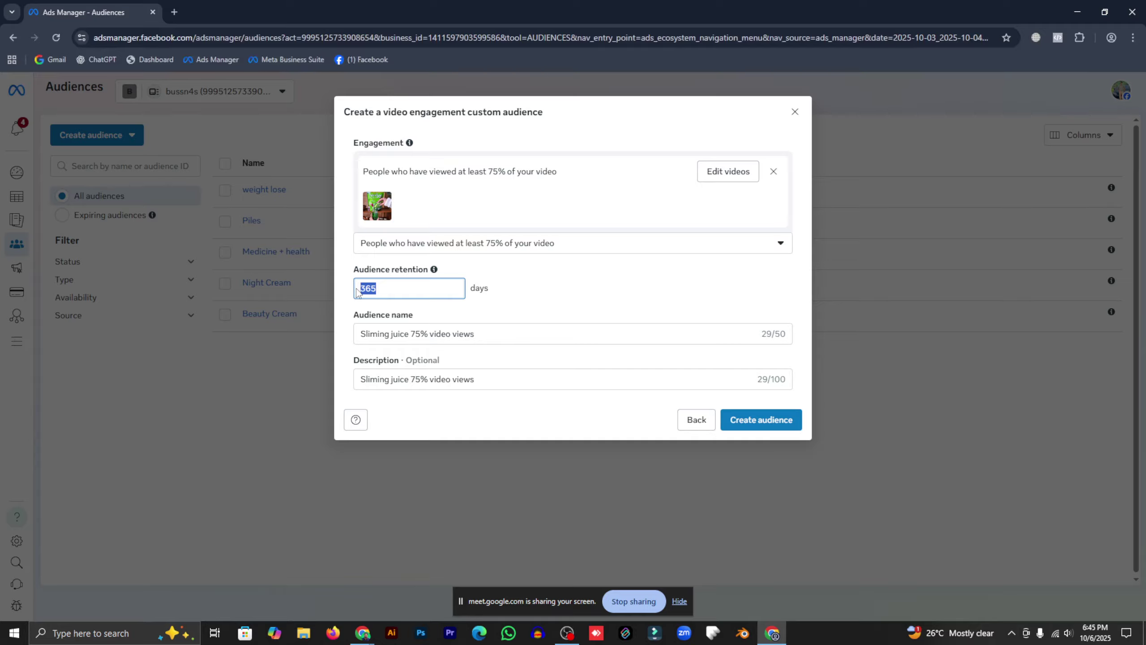
text(69)
key(BackSpace)
text(0)
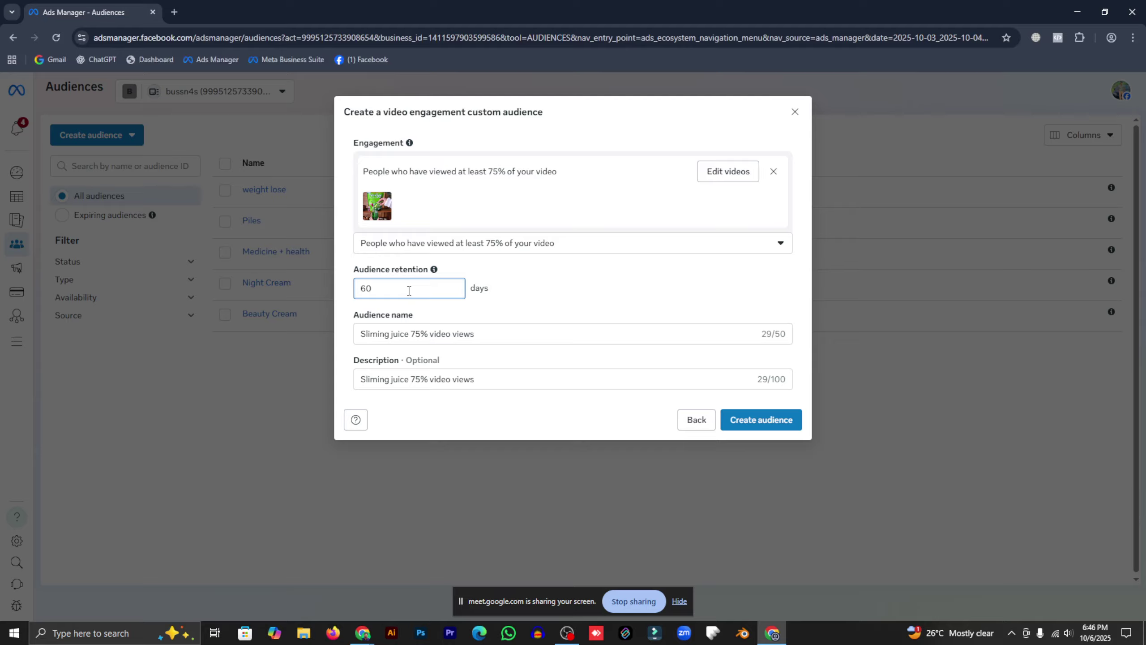
Create the "Sliming juice 75% video views" audience and finish without choosing any of the suggested next steps
click(468, 375)
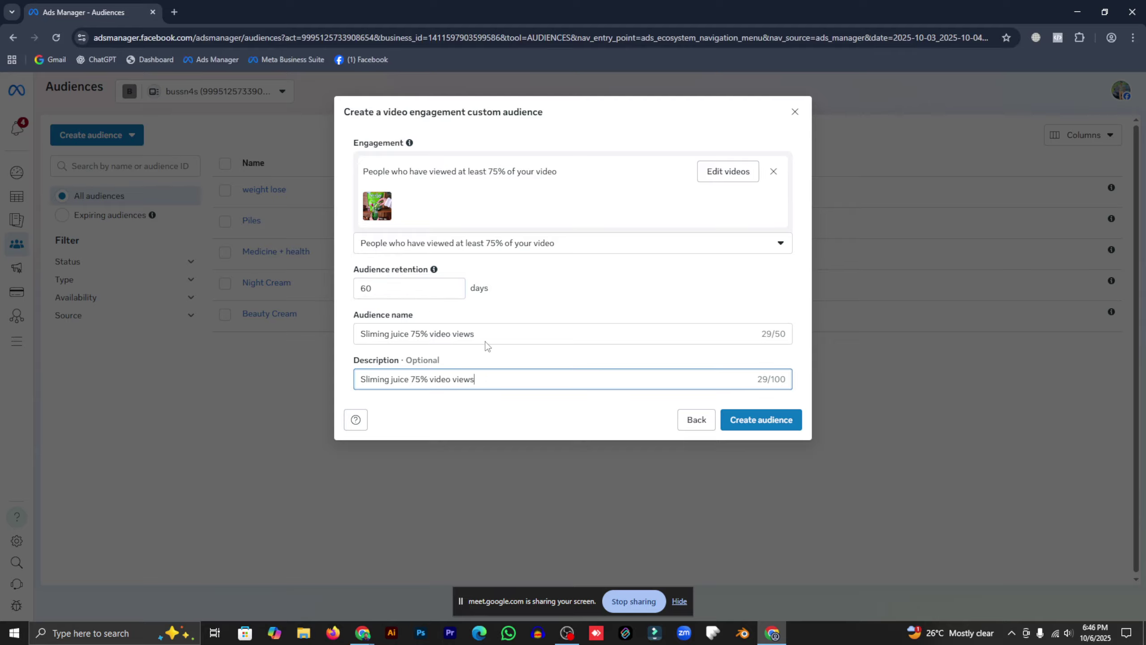
drag(486, 338, 336, 345)
click(404, 333)
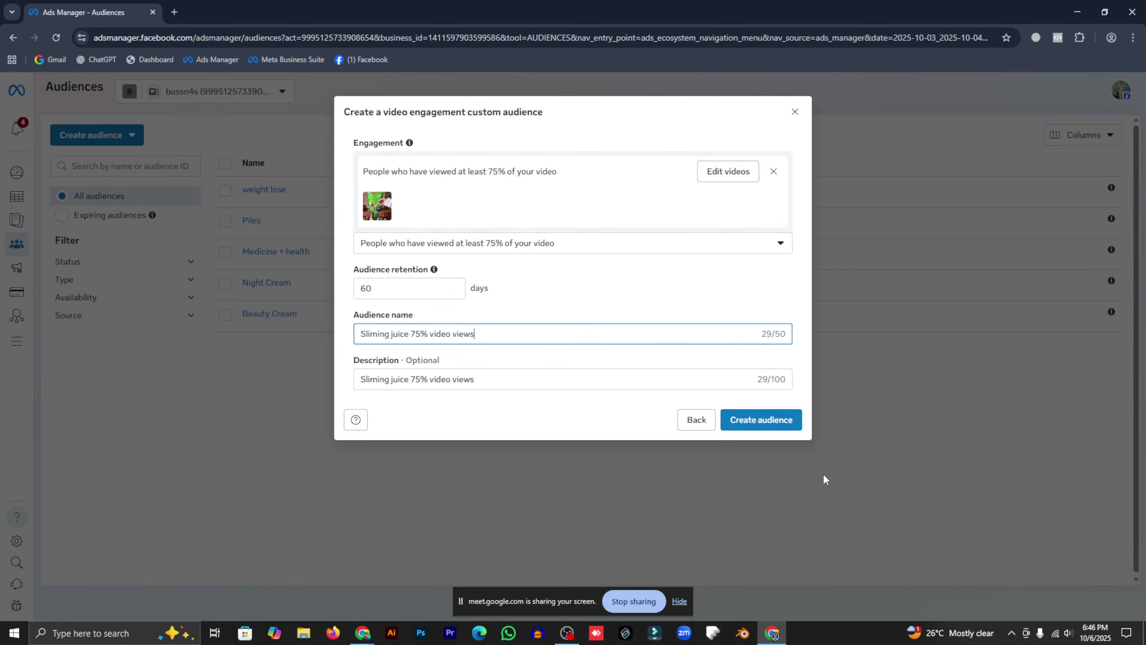
click(762, 420)
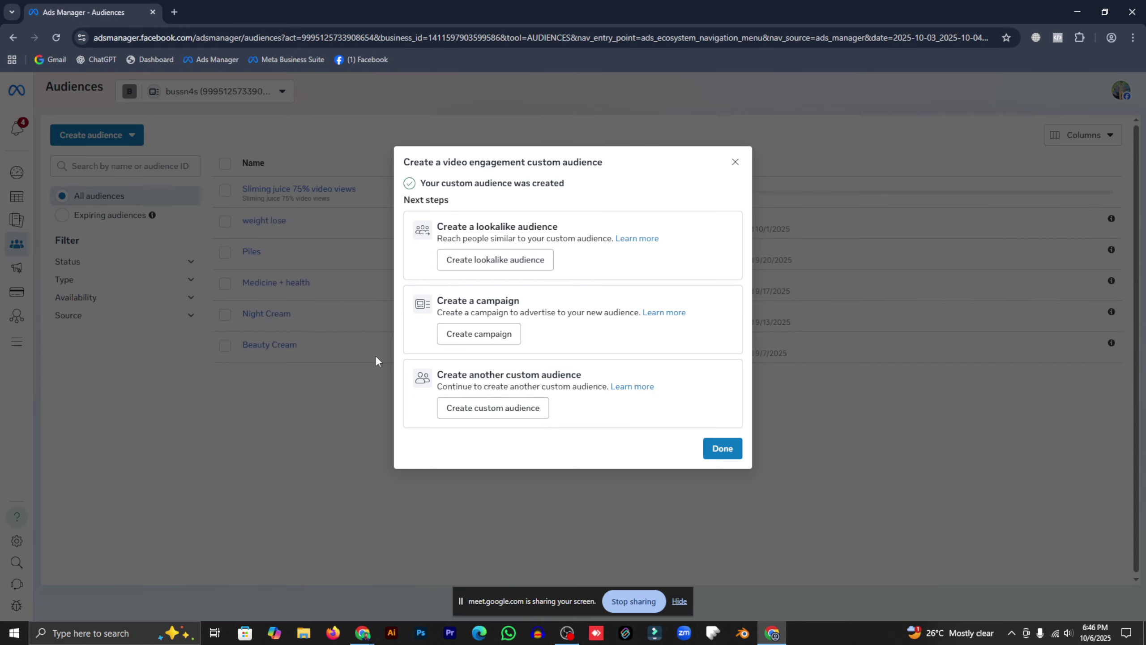
click(718, 449)
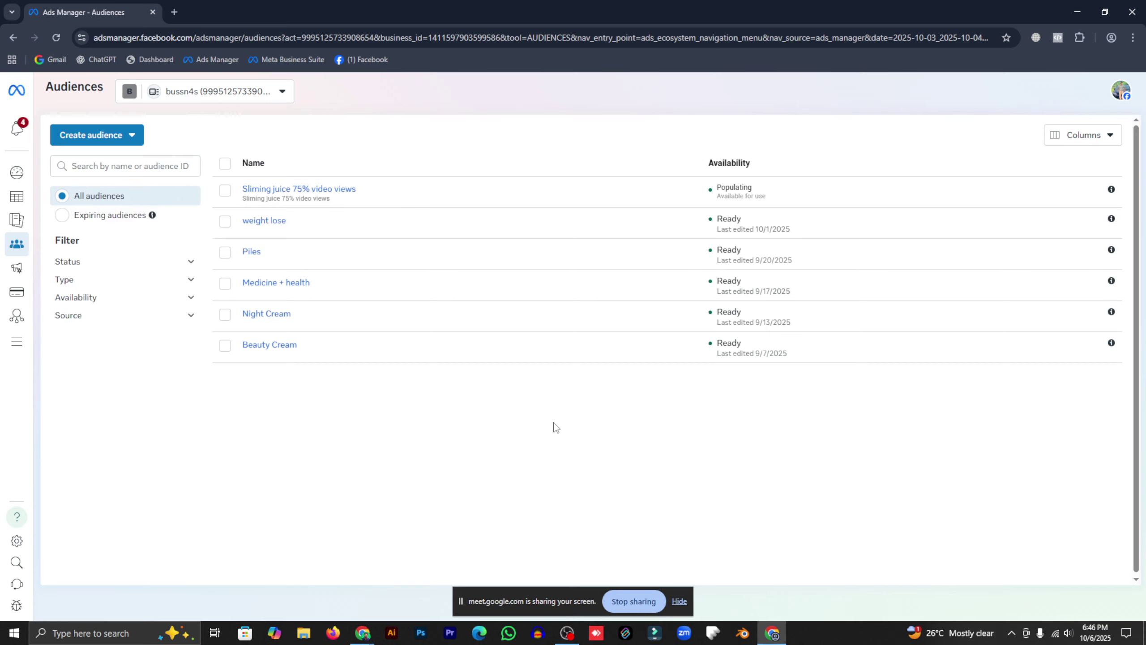
click(121, 142)
click(122, 165)
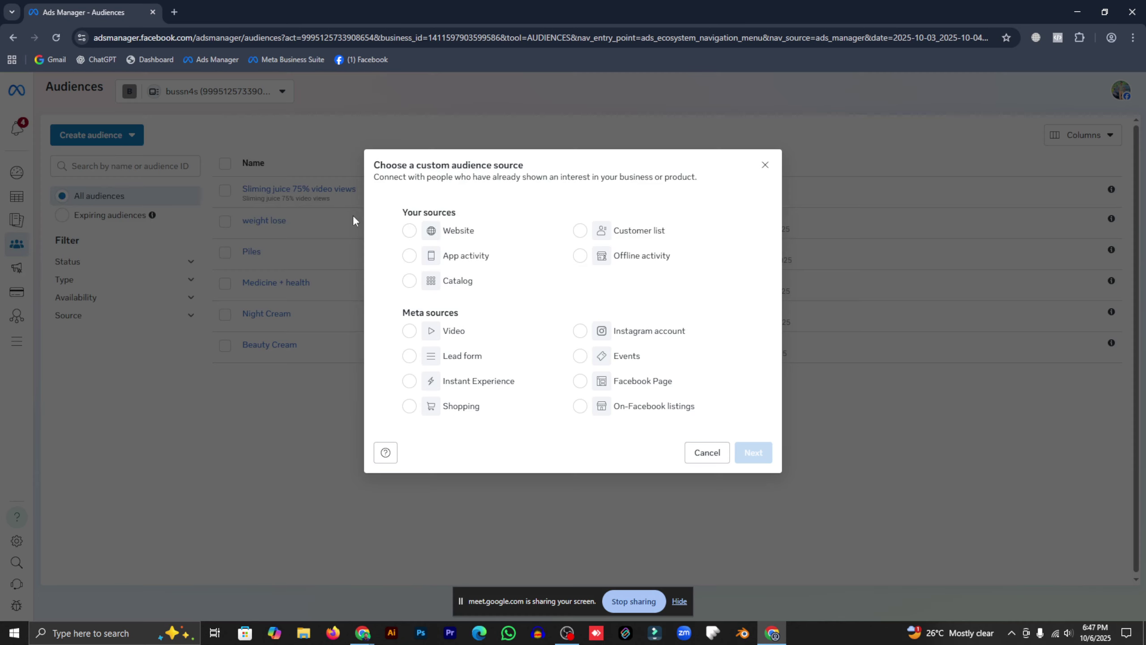
click(449, 333)
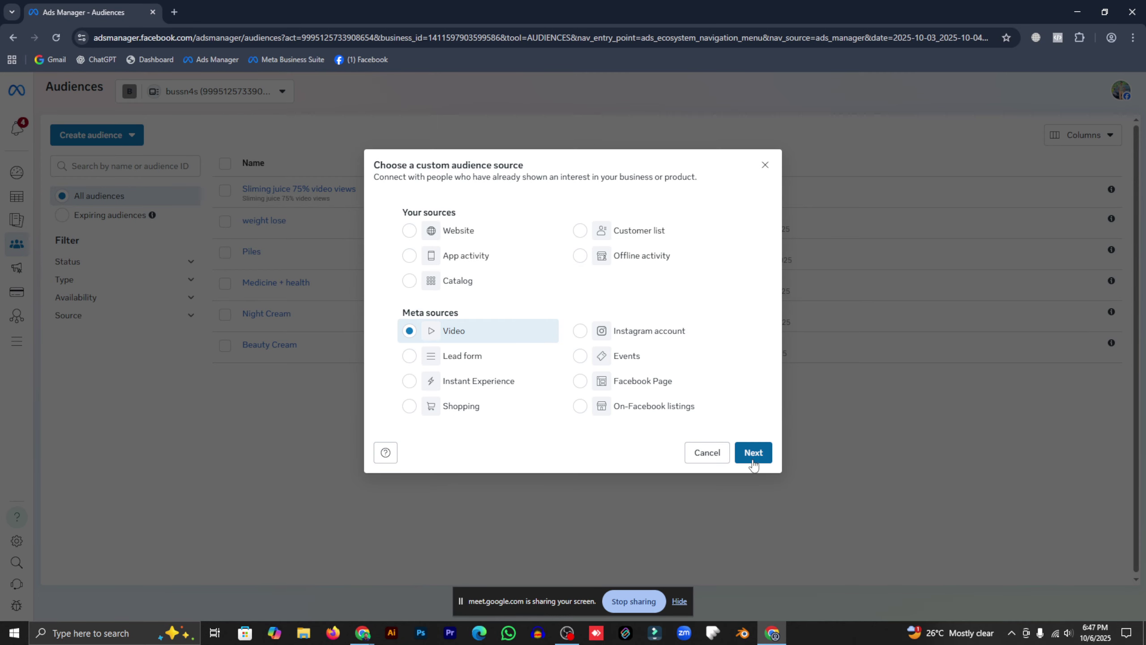
click(752, 453)
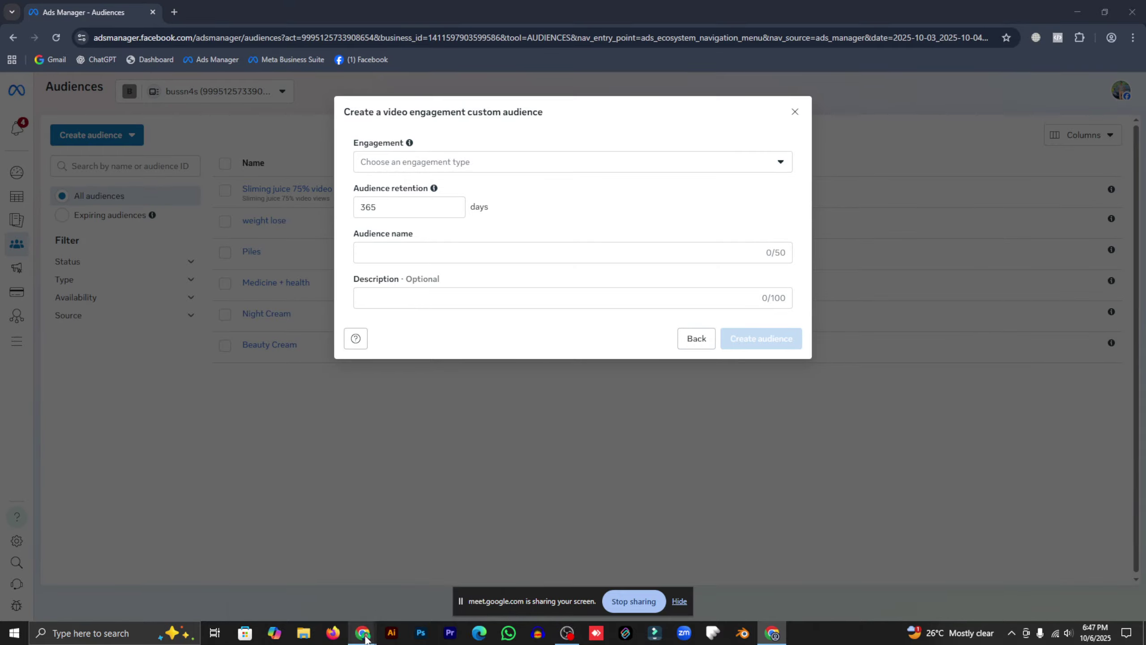
mouse_move(363, 632)
click(332, 591)
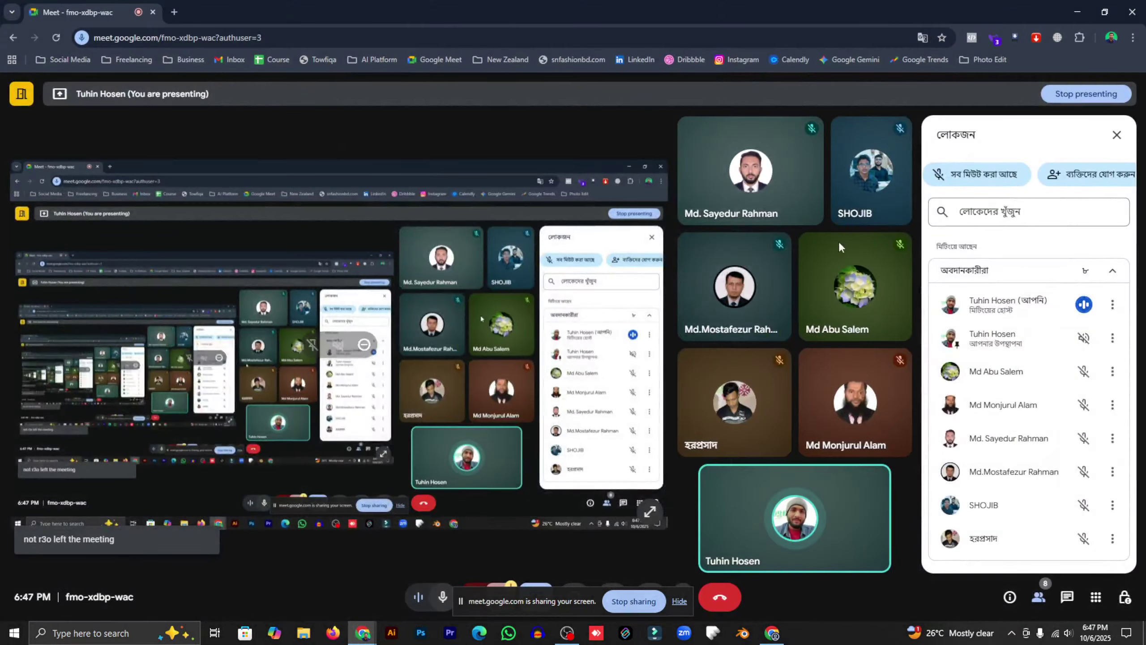
click(1078, 11)
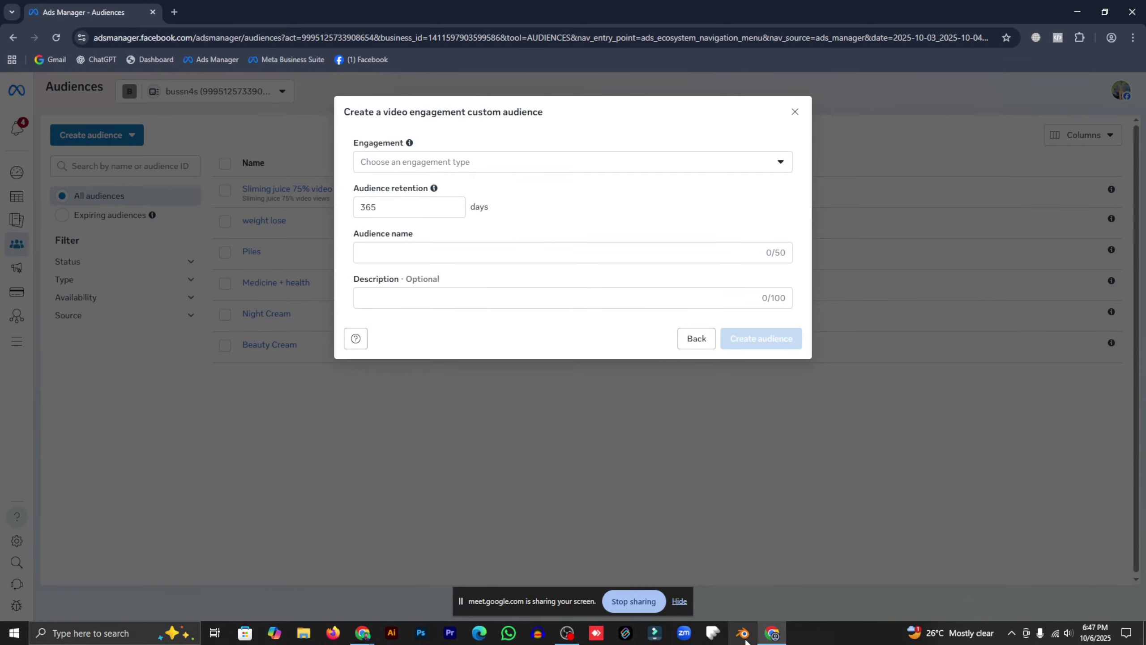
click(772, 634)
click(566, 633)
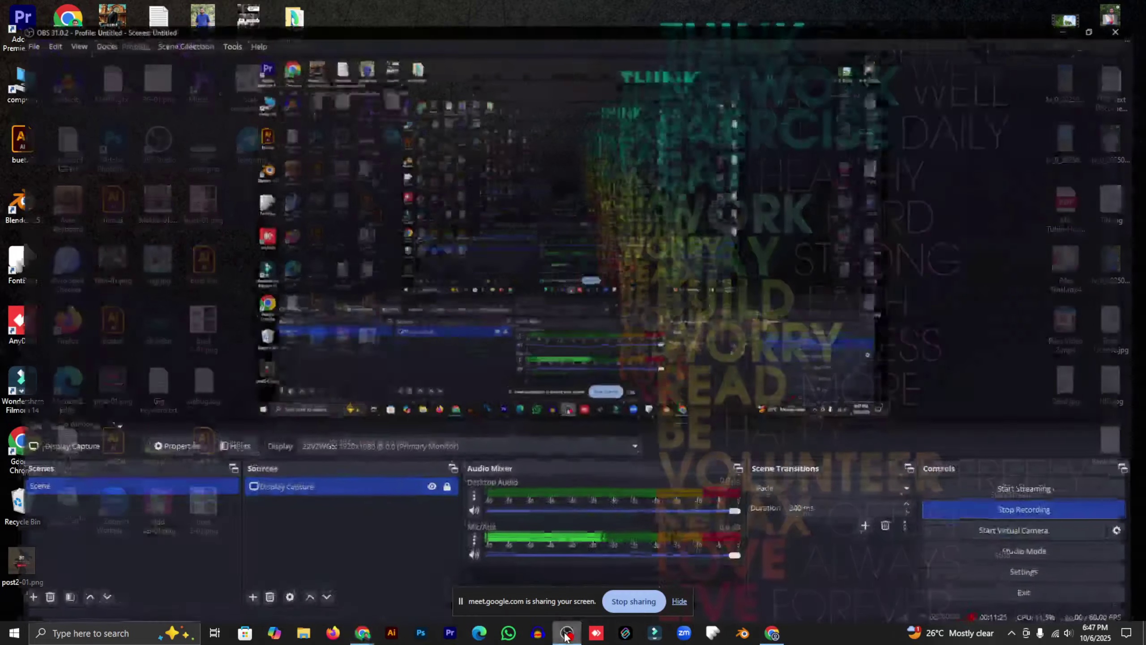
click(565, 634)
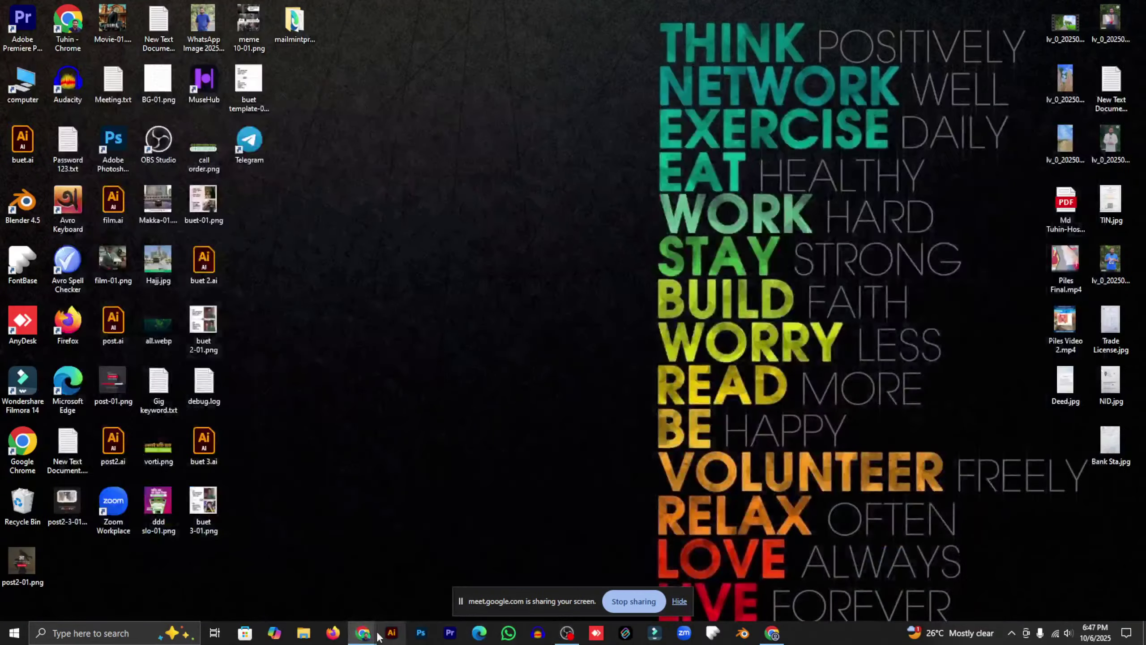
mouse_move(362, 633)
click(331, 592)
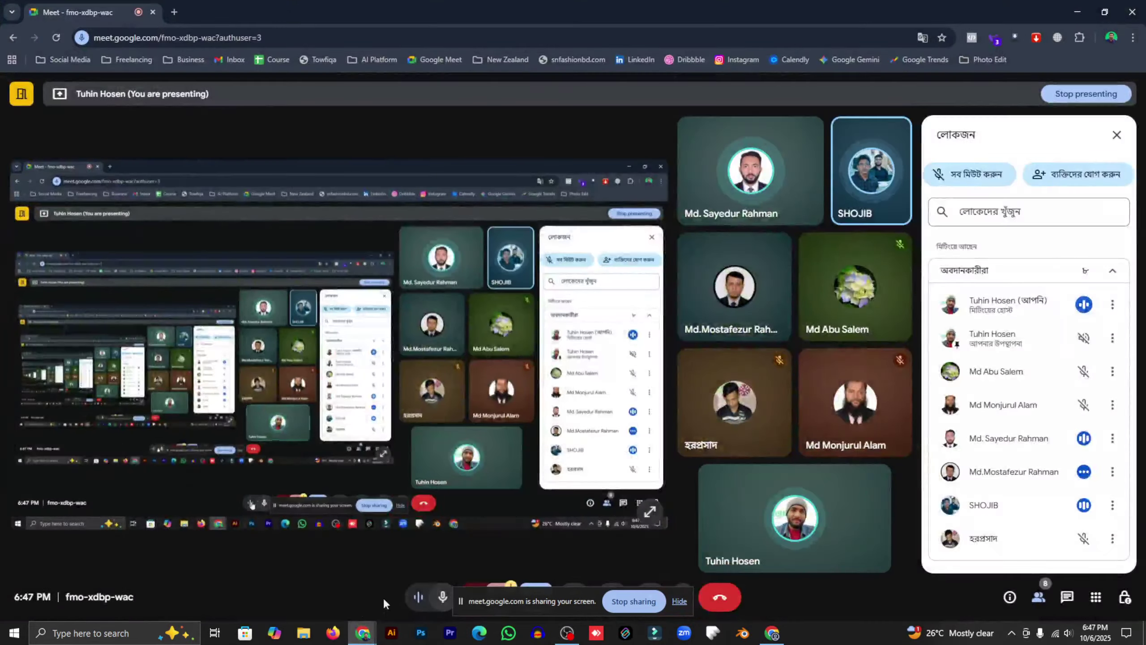
click(770, 633)
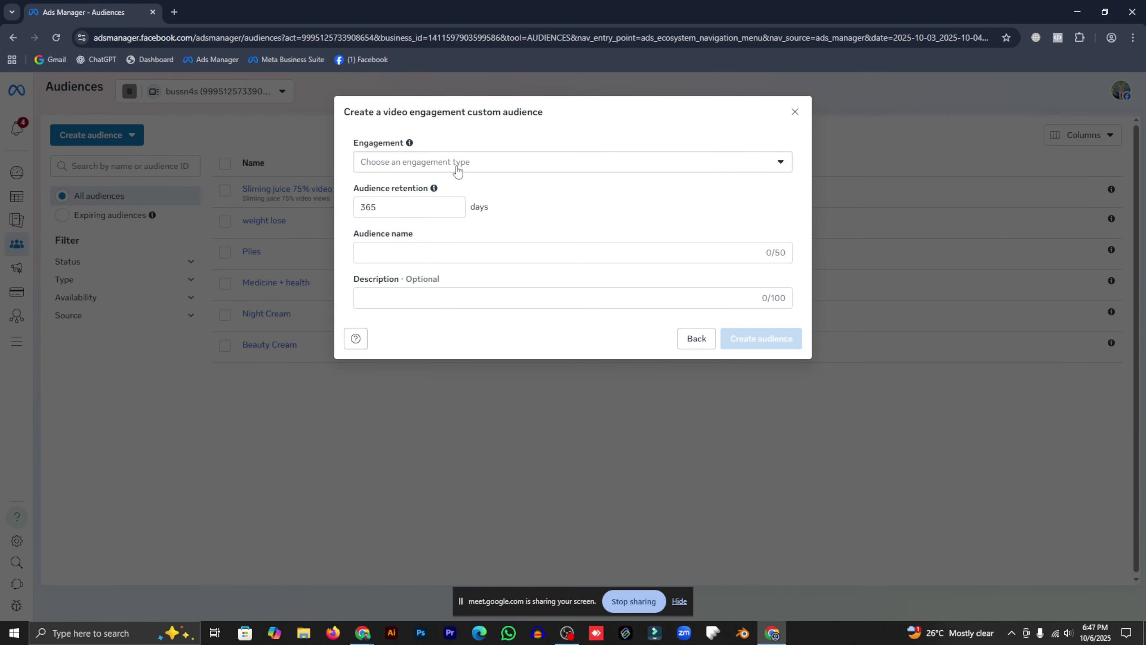
click(794, 111)
Start a custom audience with Video as the source, targeting people who have viewed at least 95% of your video
click(99, 138)
click(99, 166)
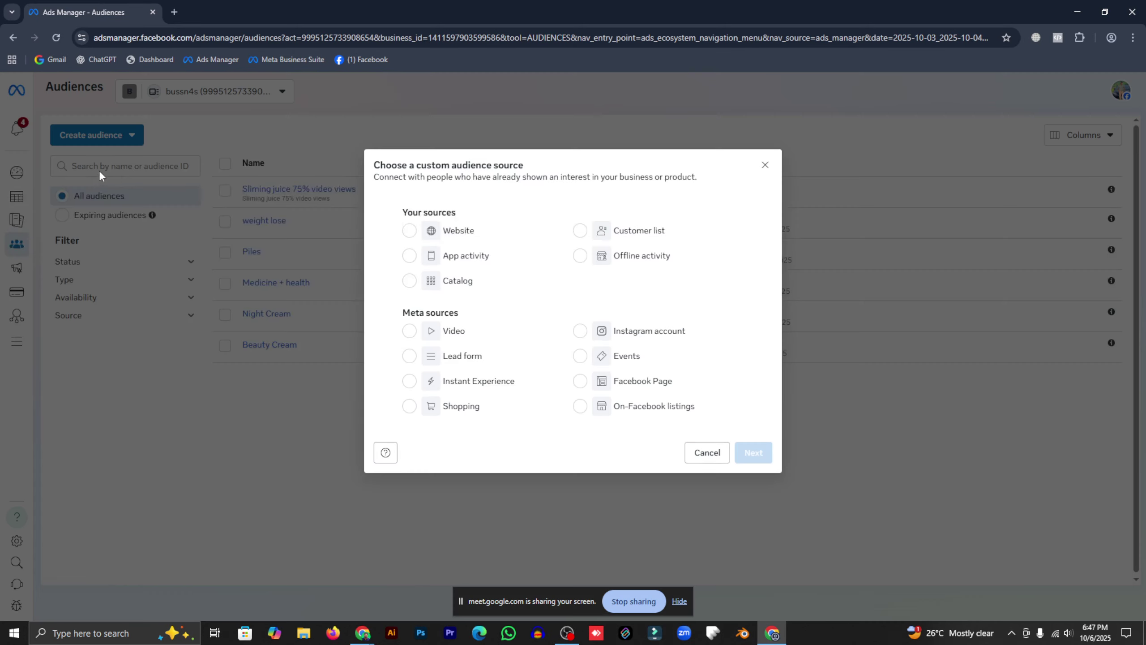
click(457, 339)
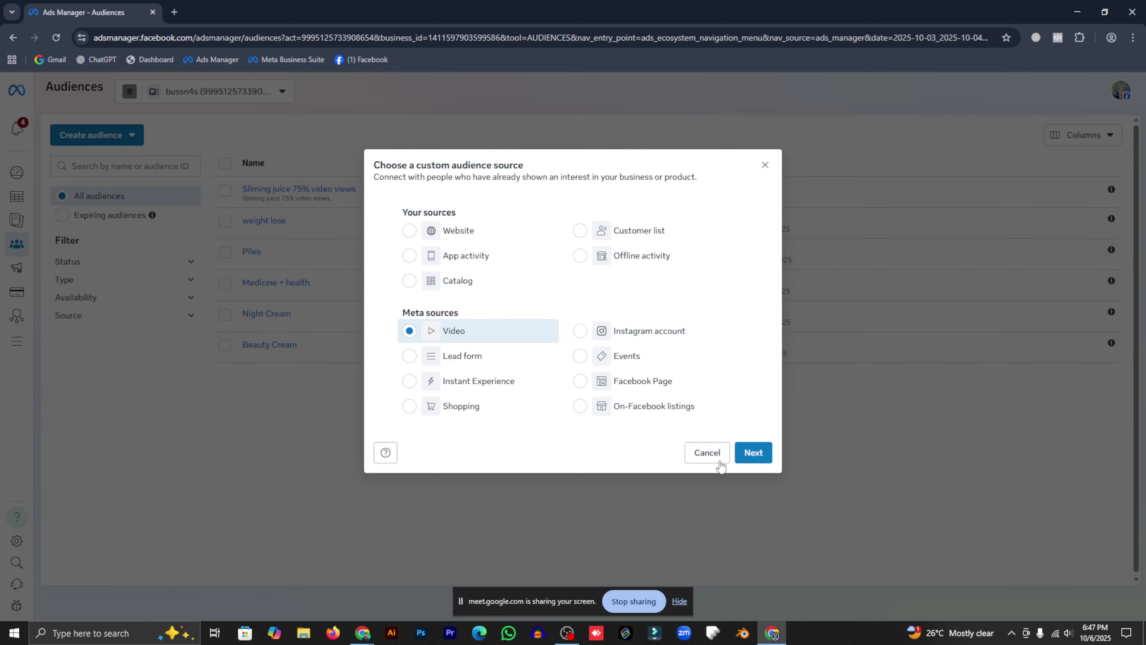
click(749, 461)
click(448, 169)
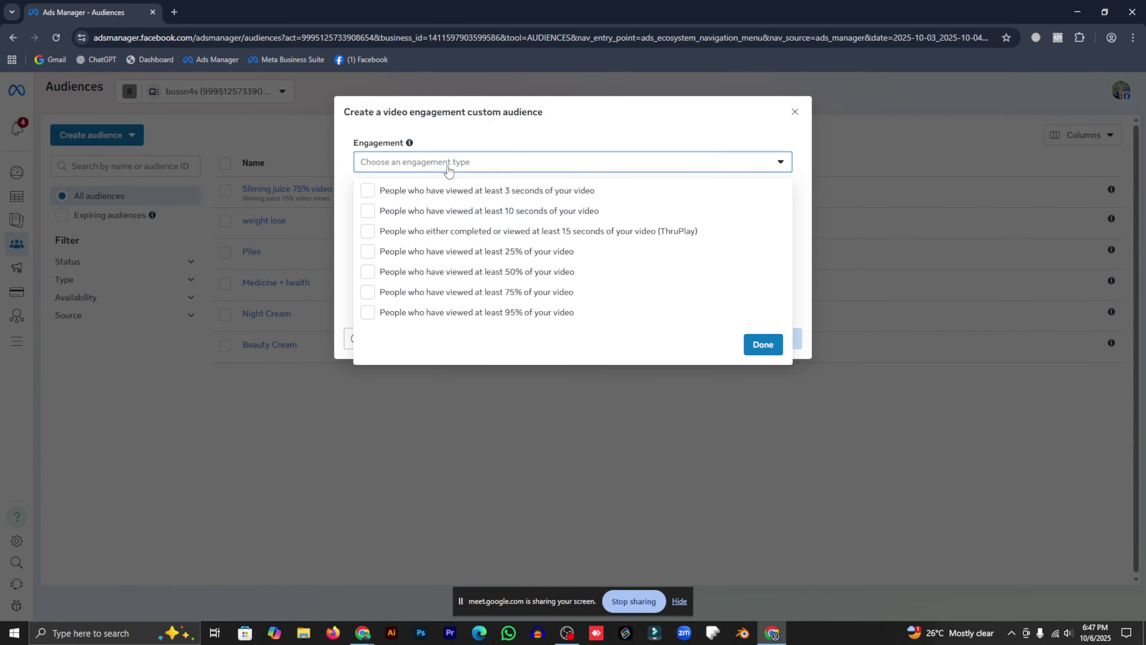
click(492, 324)
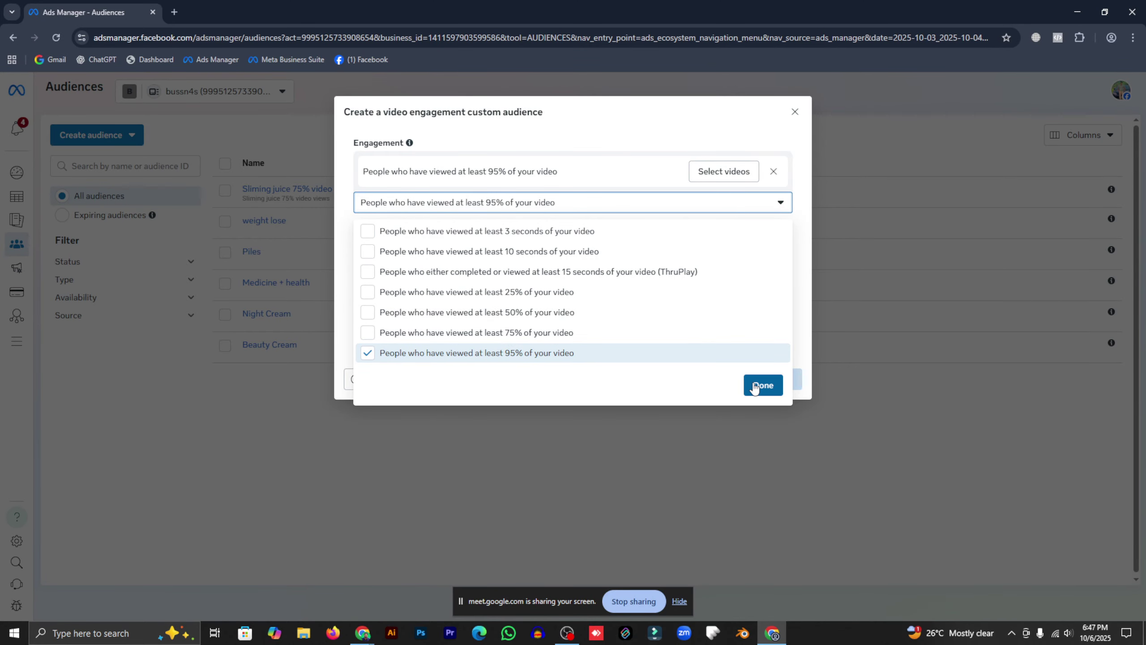
Select the 0:41 video uploaded Sep 29, 2025 and confirm it for the 95% view engagement rule
click(745, 171)
scroll(366, 407, down, 3)
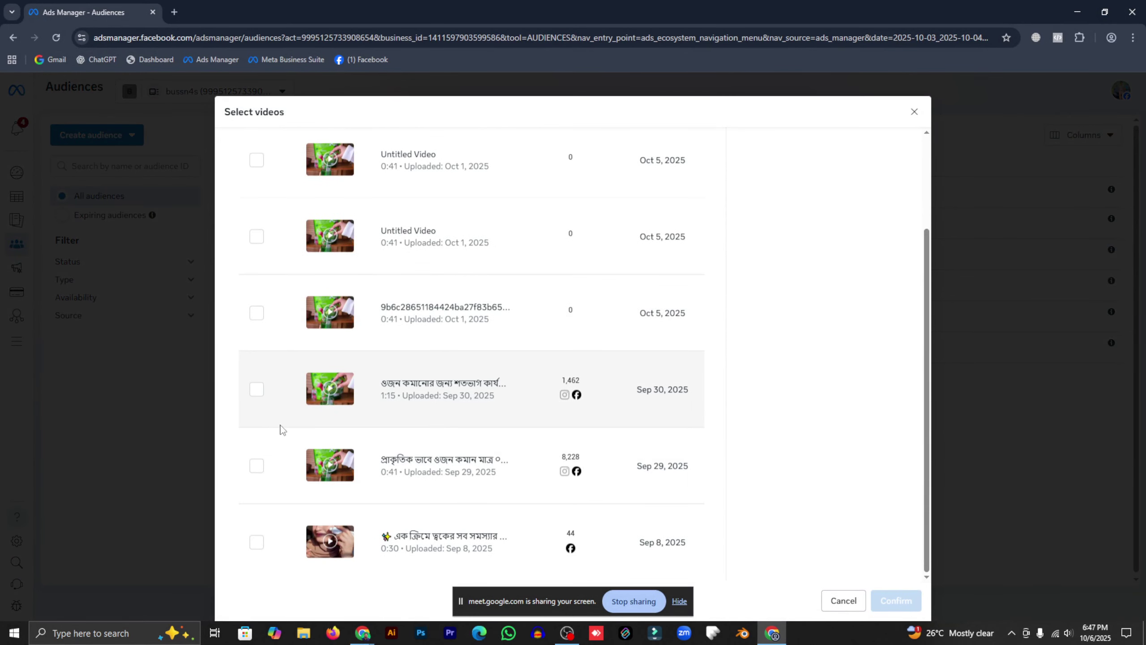
click(256, 466)
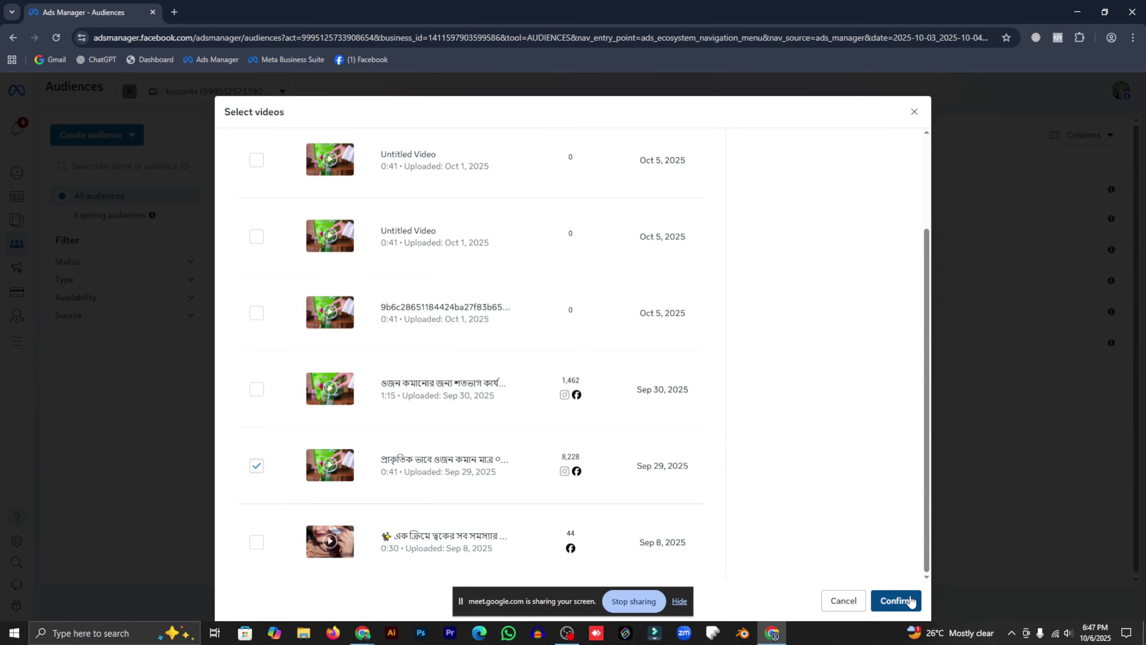
click(896, 600)
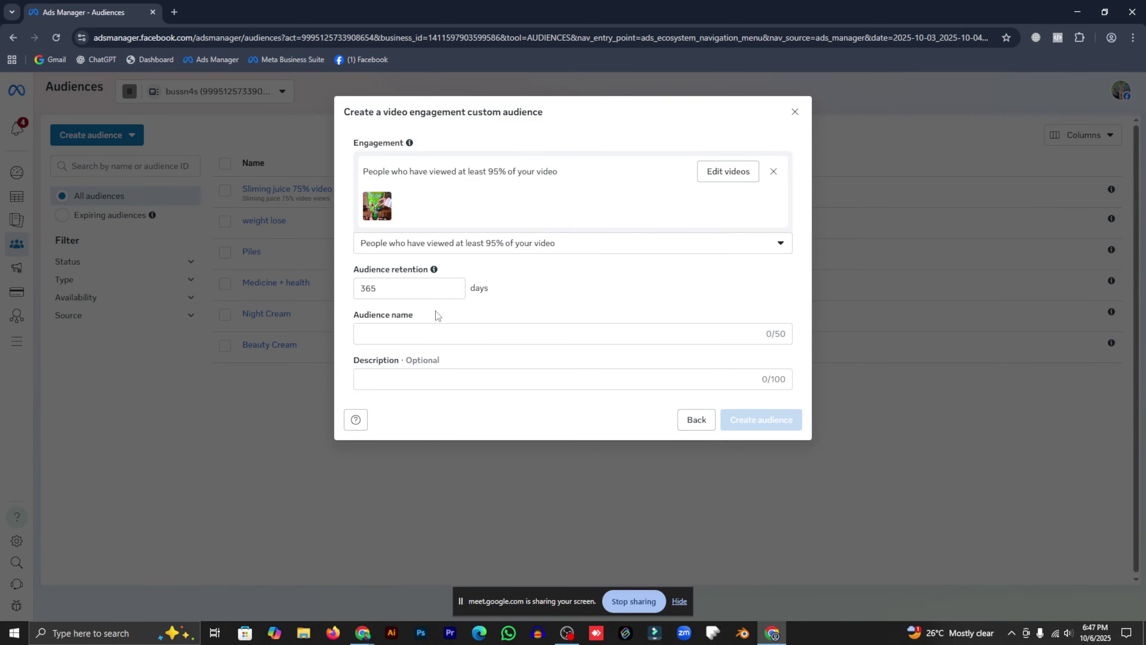
Set the audience retention to 60 days and name the audience "Sliming juice 95% video views"
drag(430, 299, 357, 297)
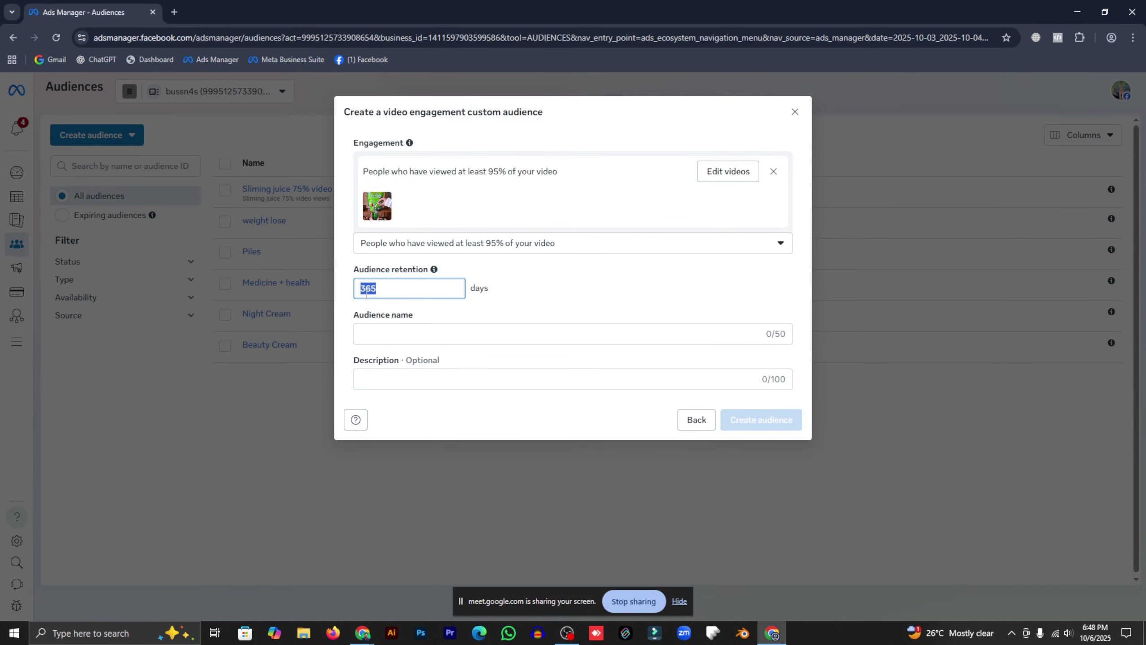
text(60)
click(419, 329)
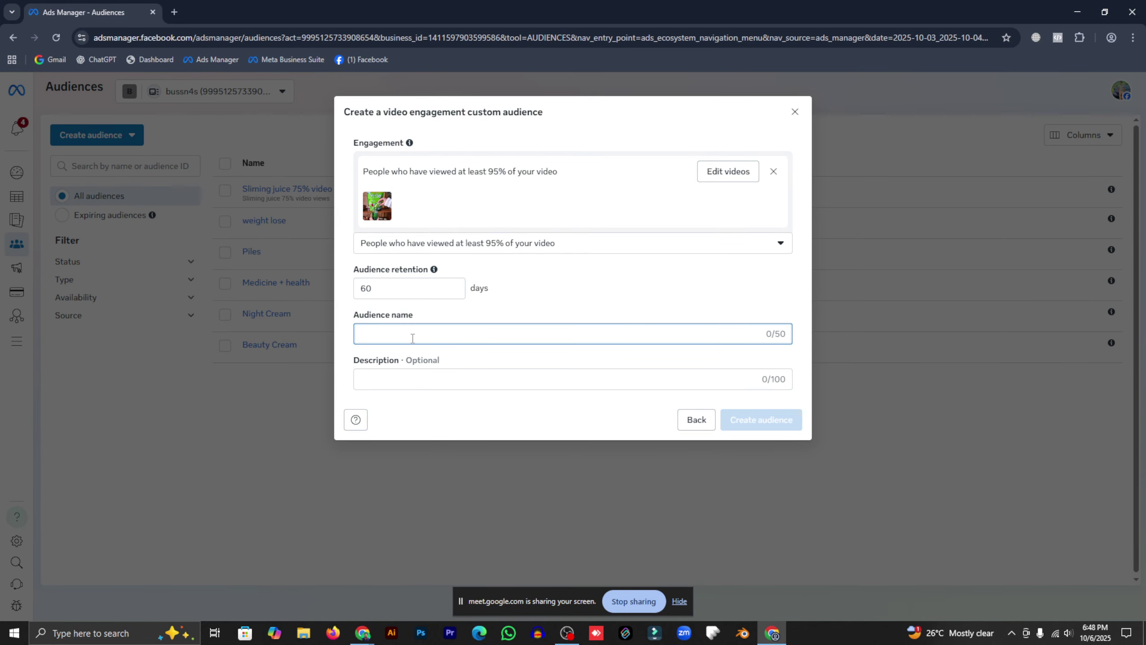
text(Sliming juice 75% video views)
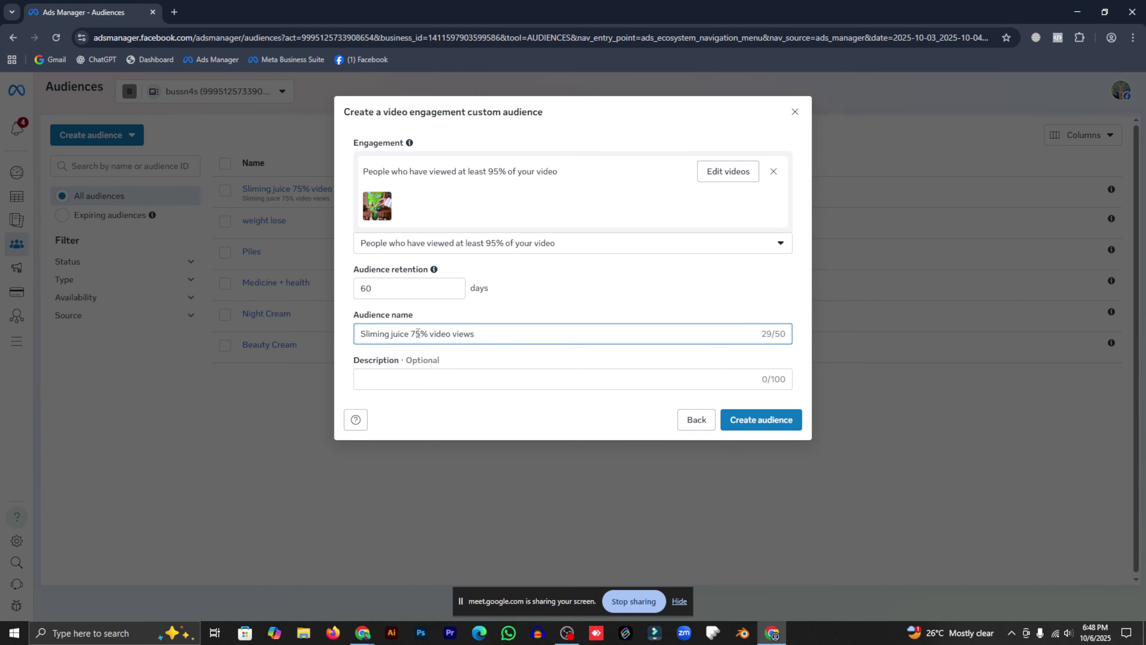
text(8)
key(BackSpace)
text(9)
Copy the name "Sliming juice 95% video views" into the description, then create the audience and close the next-steps dialog
drag(524, 335, 359, 337)
key(ctrl+c)
click(464, 380)
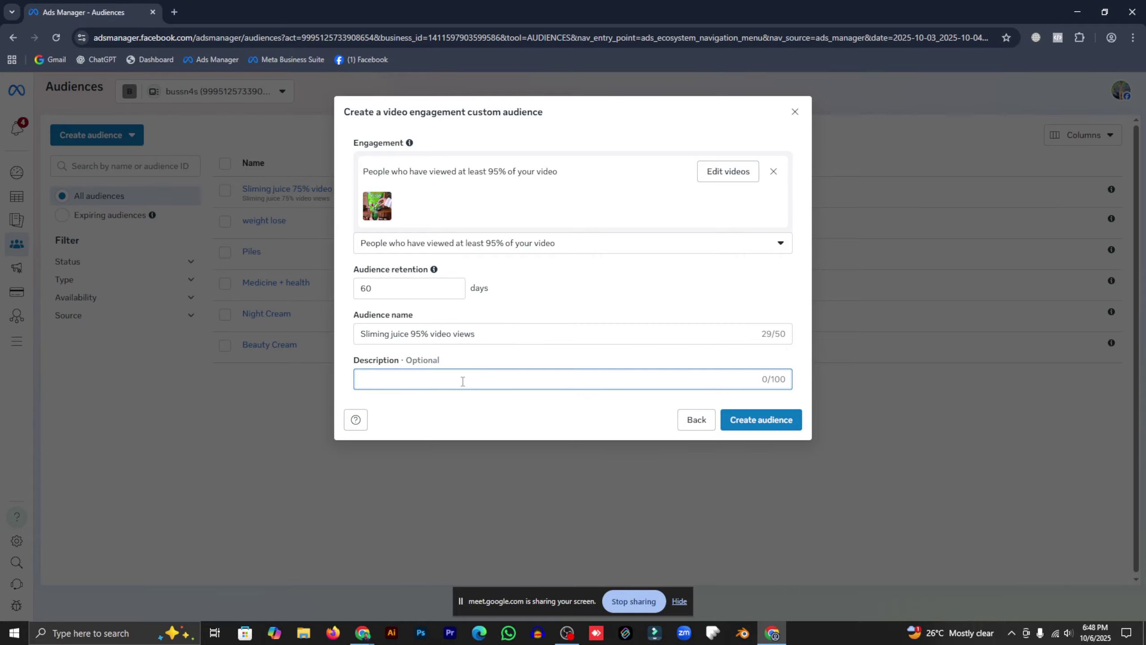
key(ctrl+v)
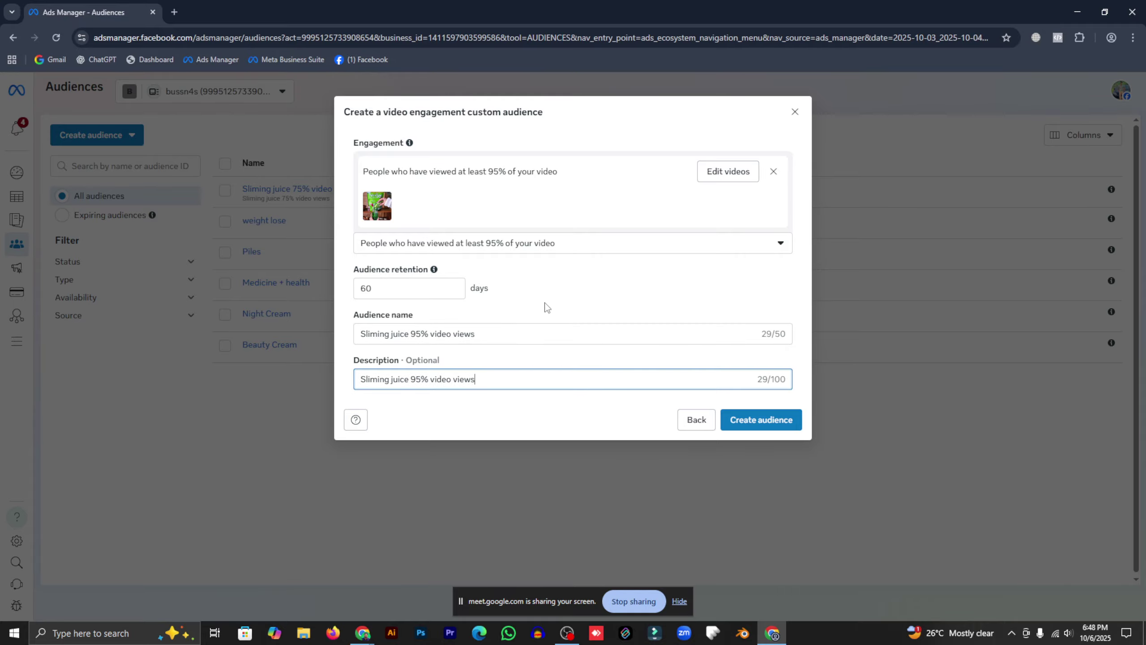
click(767, 426)
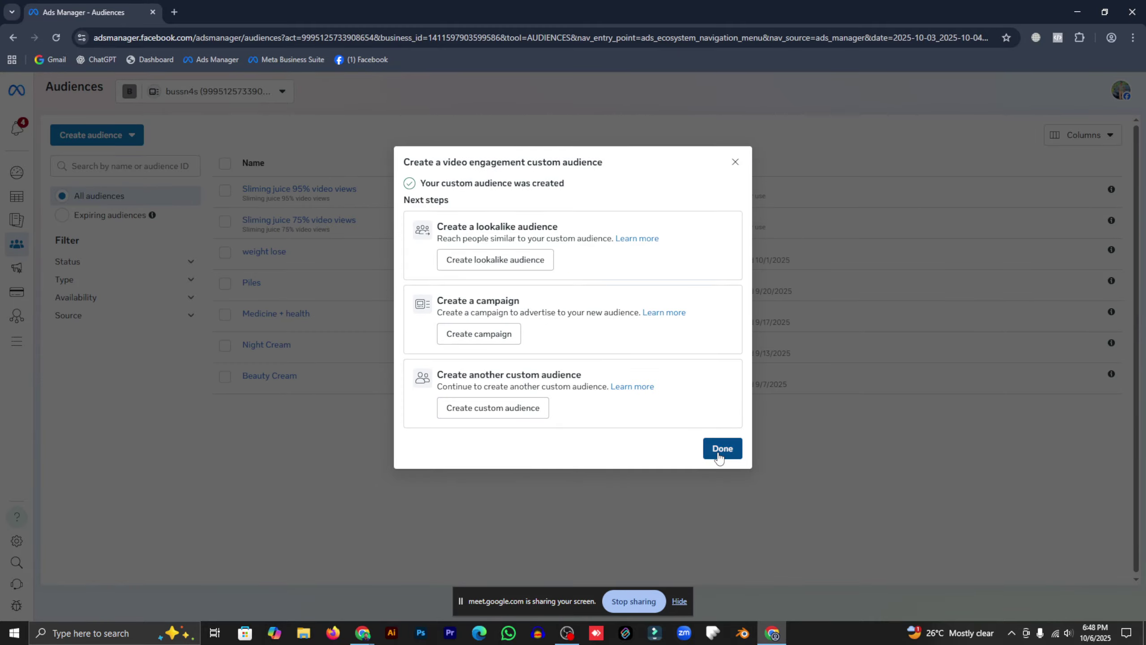
click(721, 448)
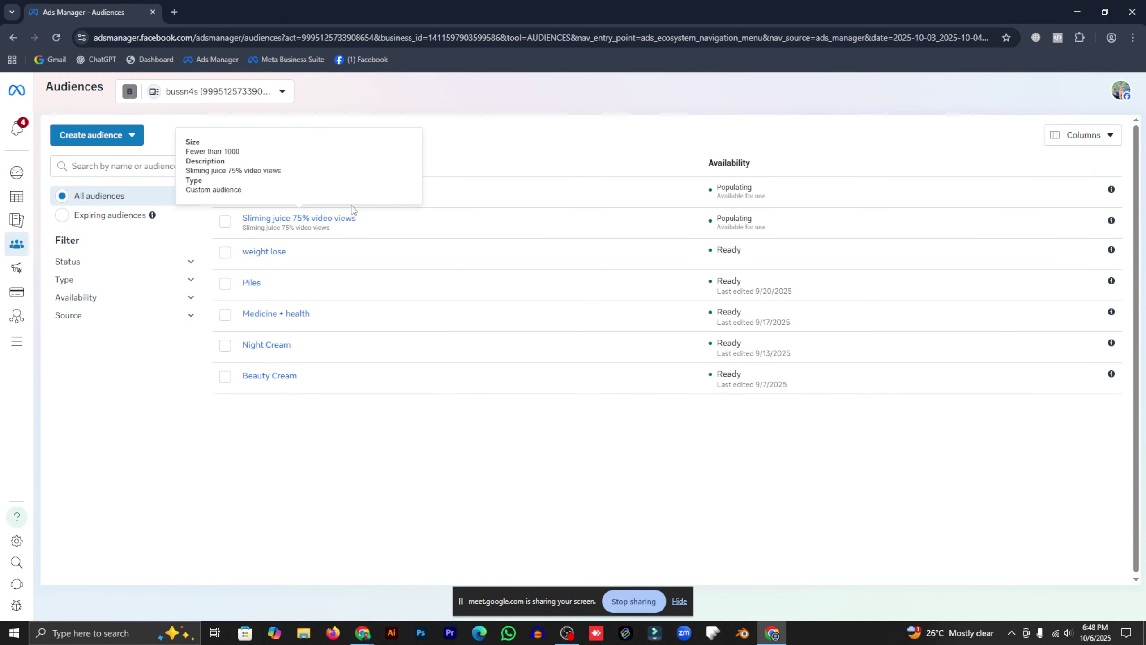
mouse_move(327, 177)
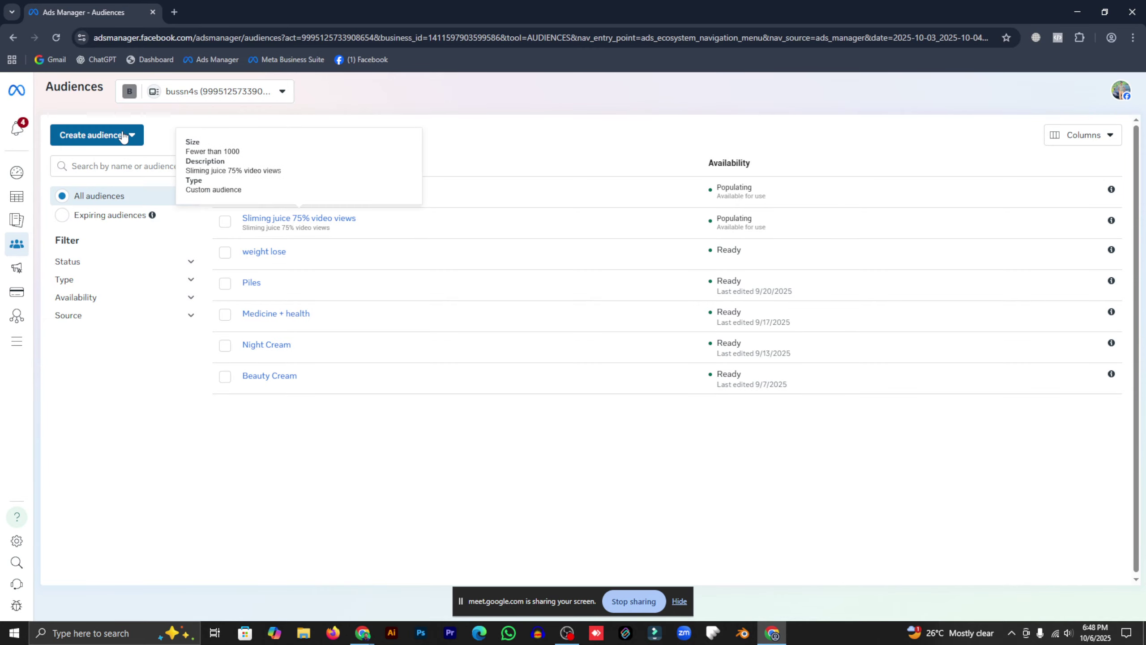
click(97, 135)
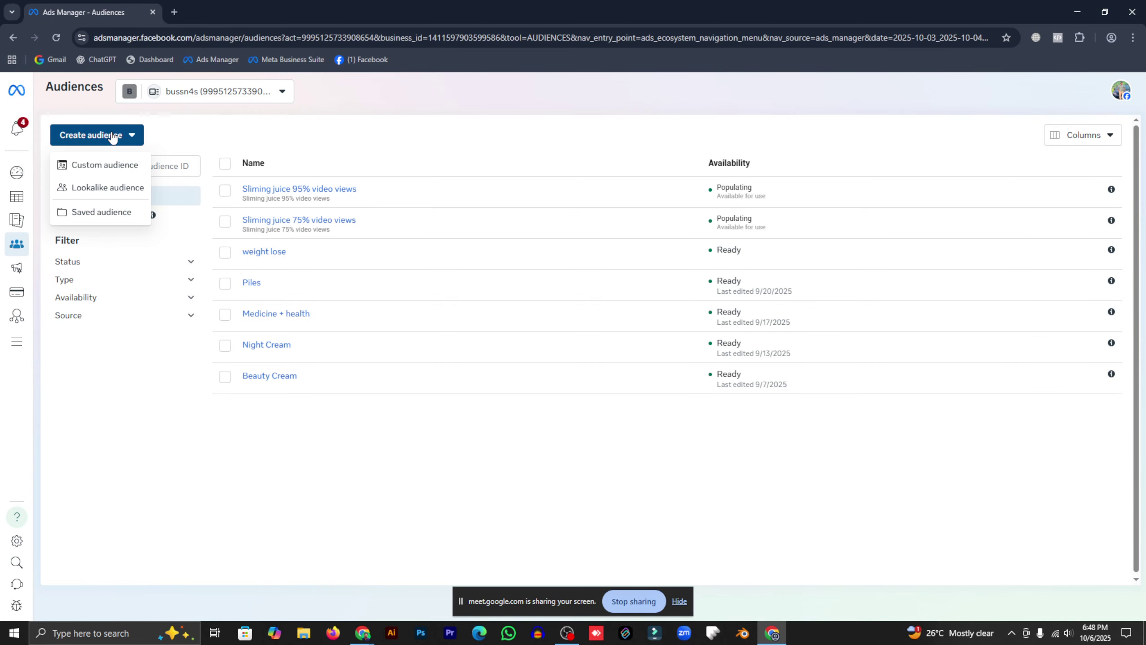
click(85, 165)
click(457, 332)
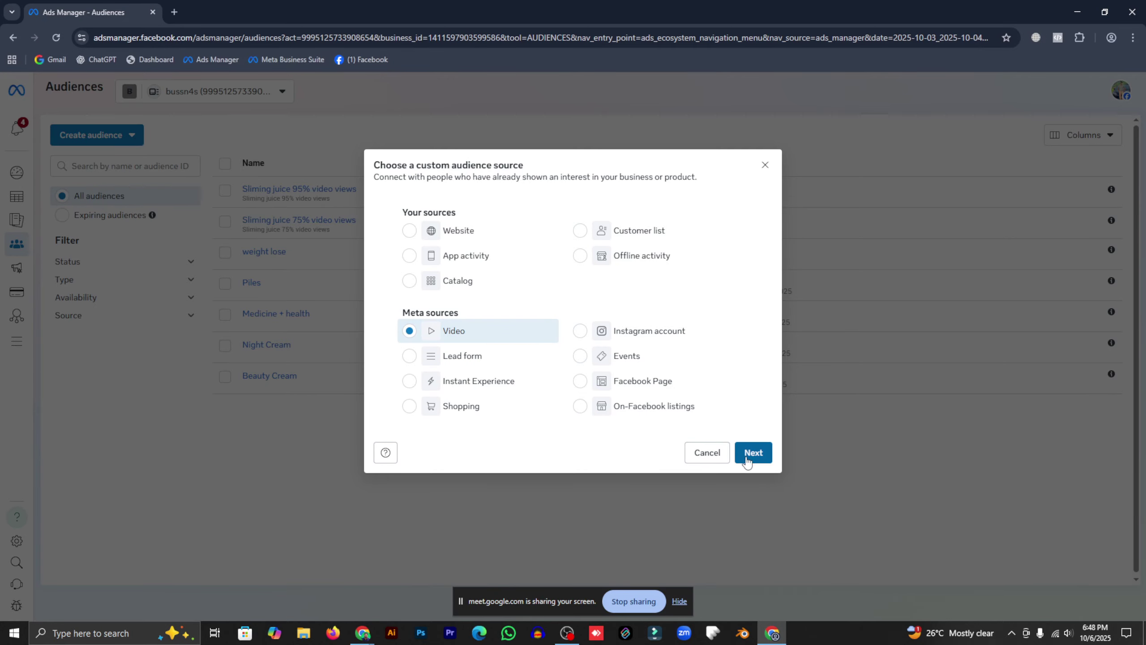
click(753, 452)
click(402, 165)
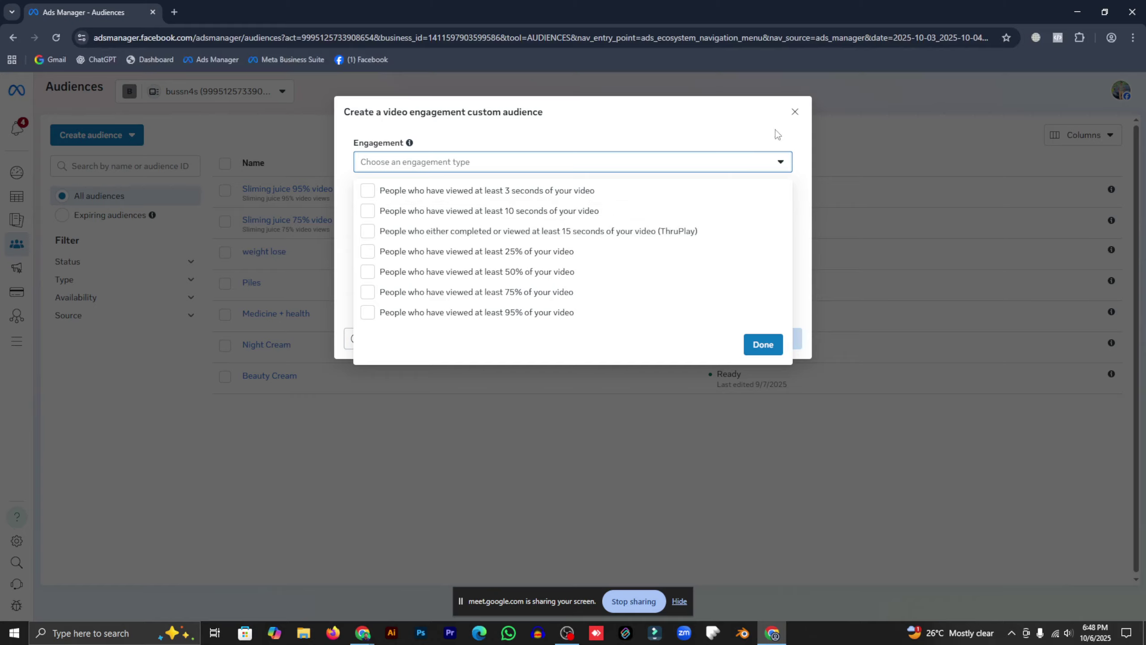
click(796, 112)
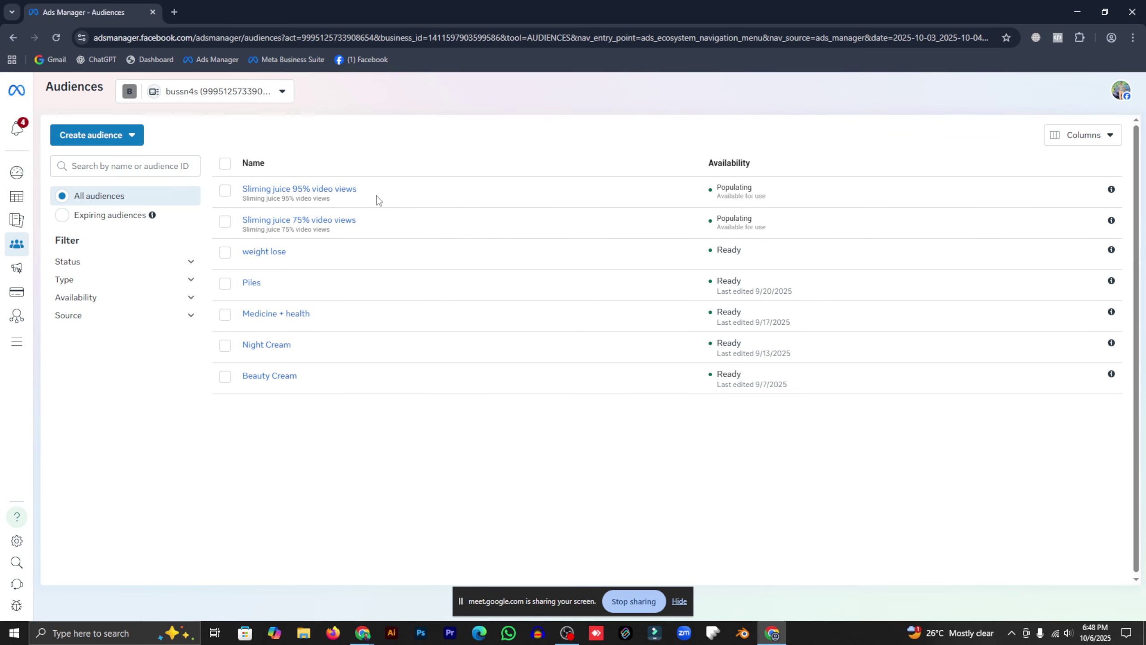
Review the availability and audience details of the Sliming juice 95% and 75% video views audiences
drag(707, 164, 772, 229)
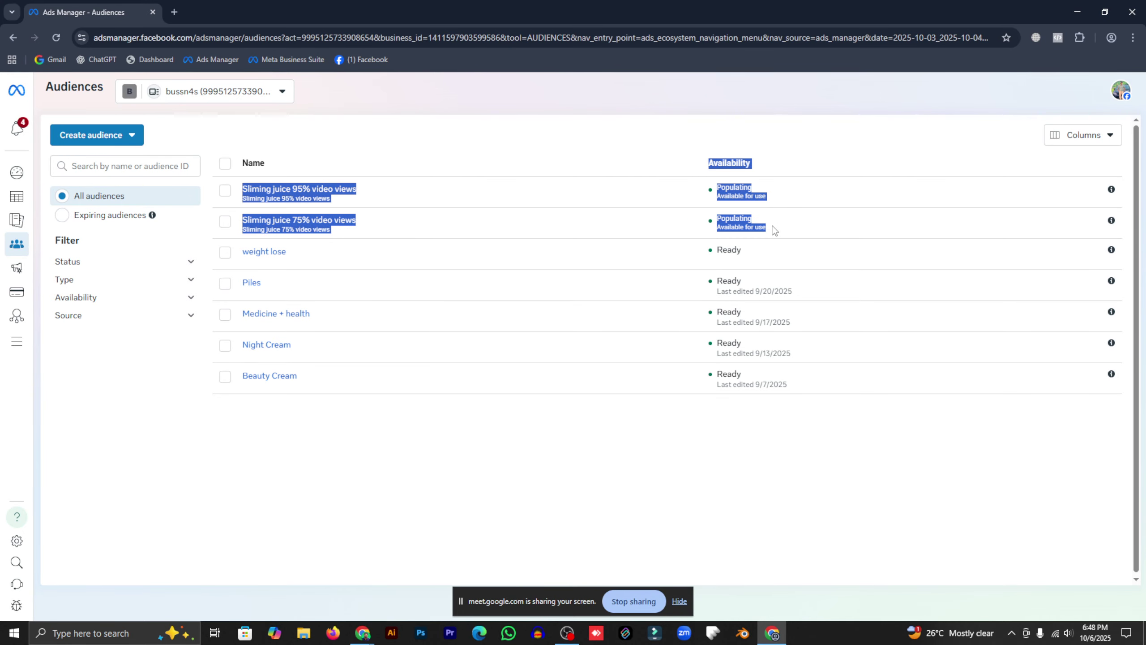
click(702, 187)
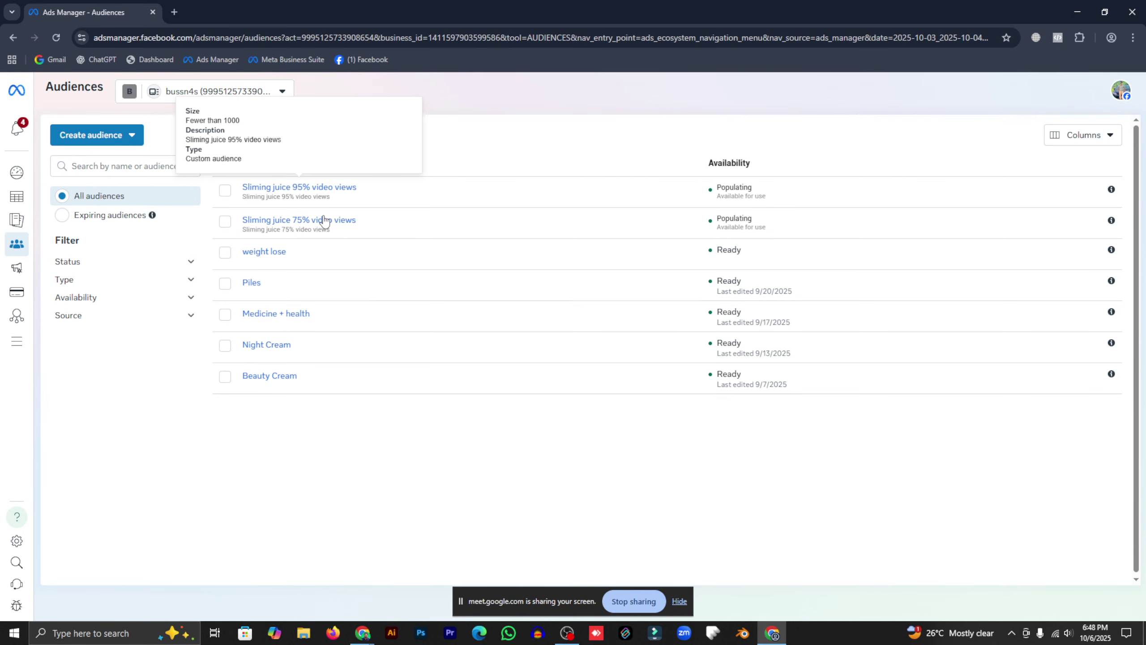
mouse_move(339, 224)
drag(705, 185, 762, 233)
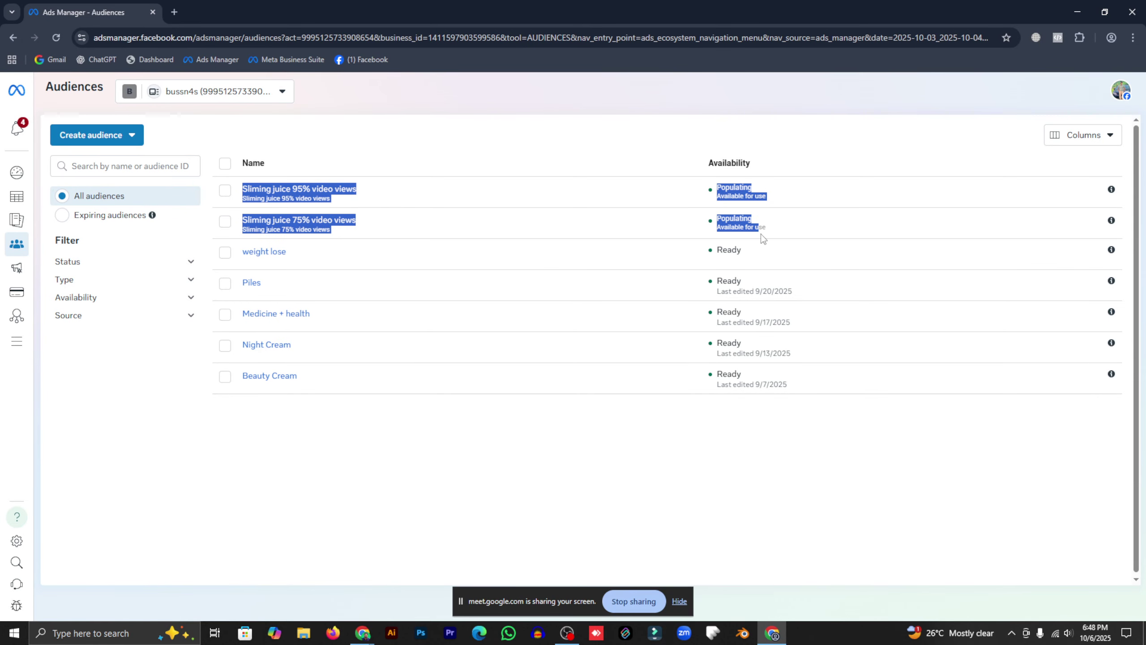
click(779, 236)
drag(683, 192, 775, 223)
drag(605, 192, 775, 201)
click(775, 221)
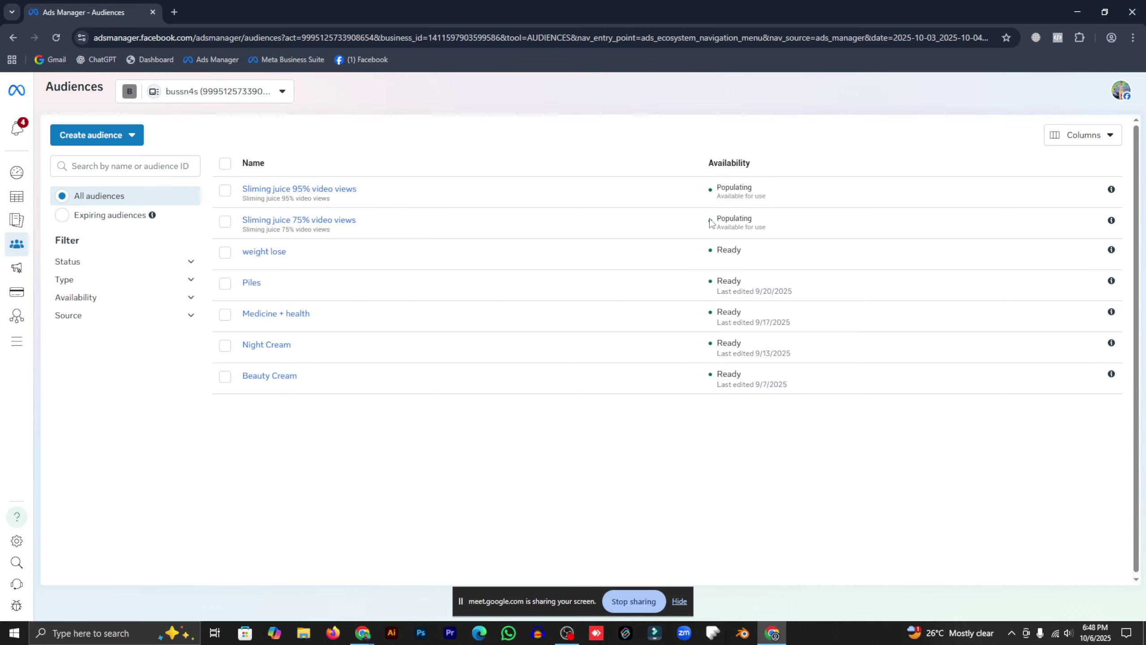
drag(712, 221, 781, 243)
drag(712, 185, 772, 203)
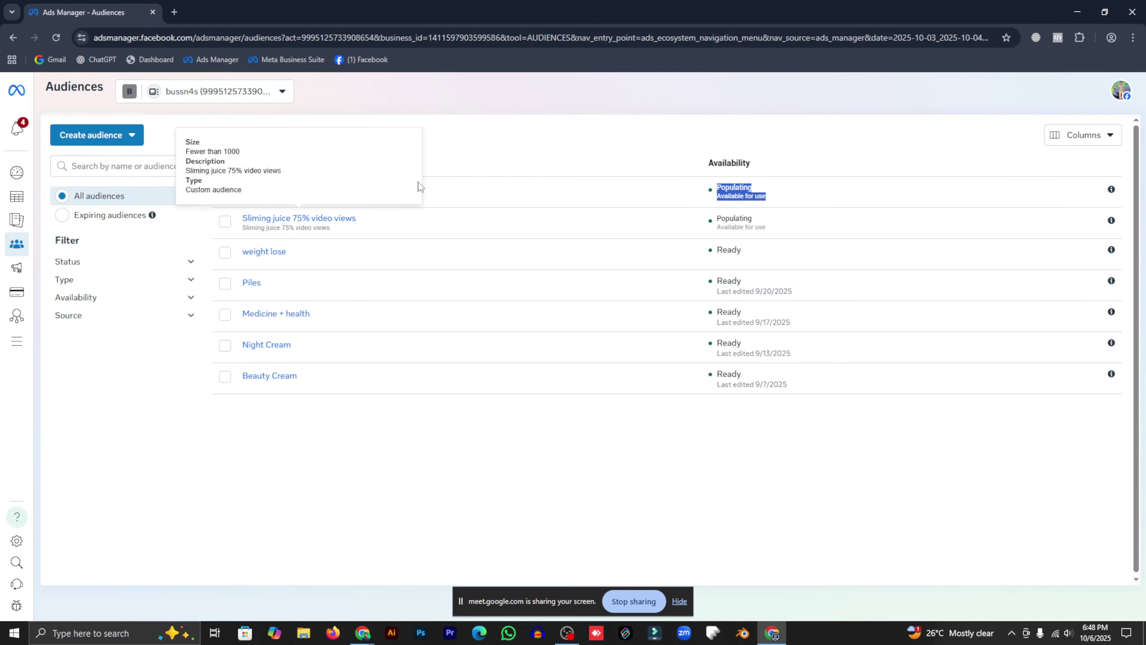
click(469, 141)
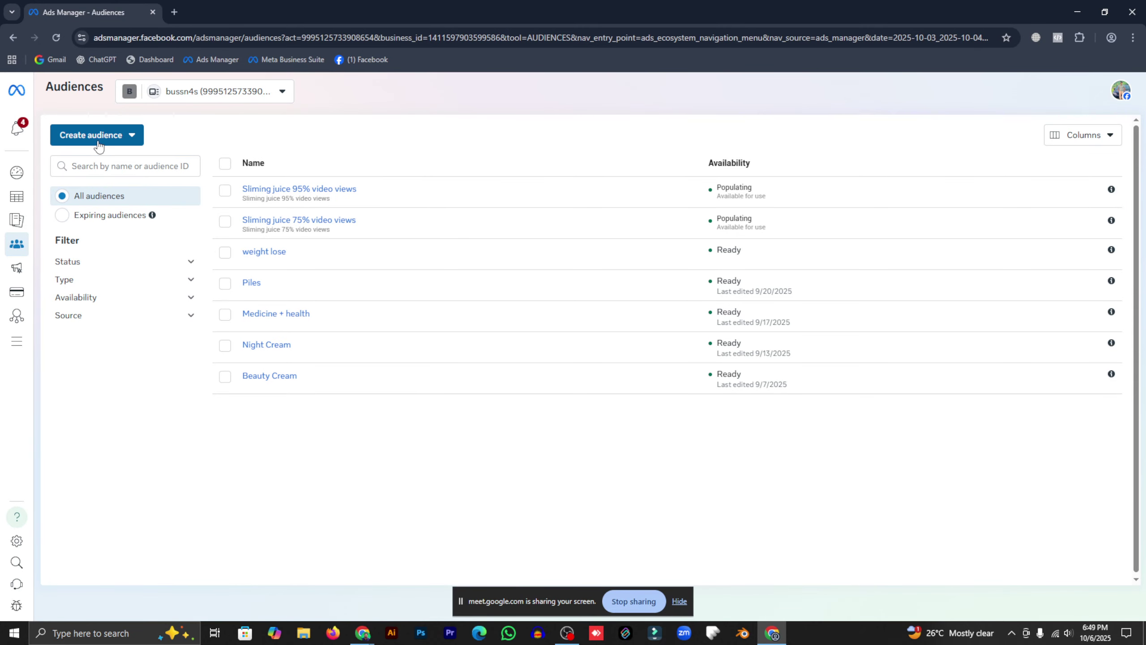
click(123, 135)
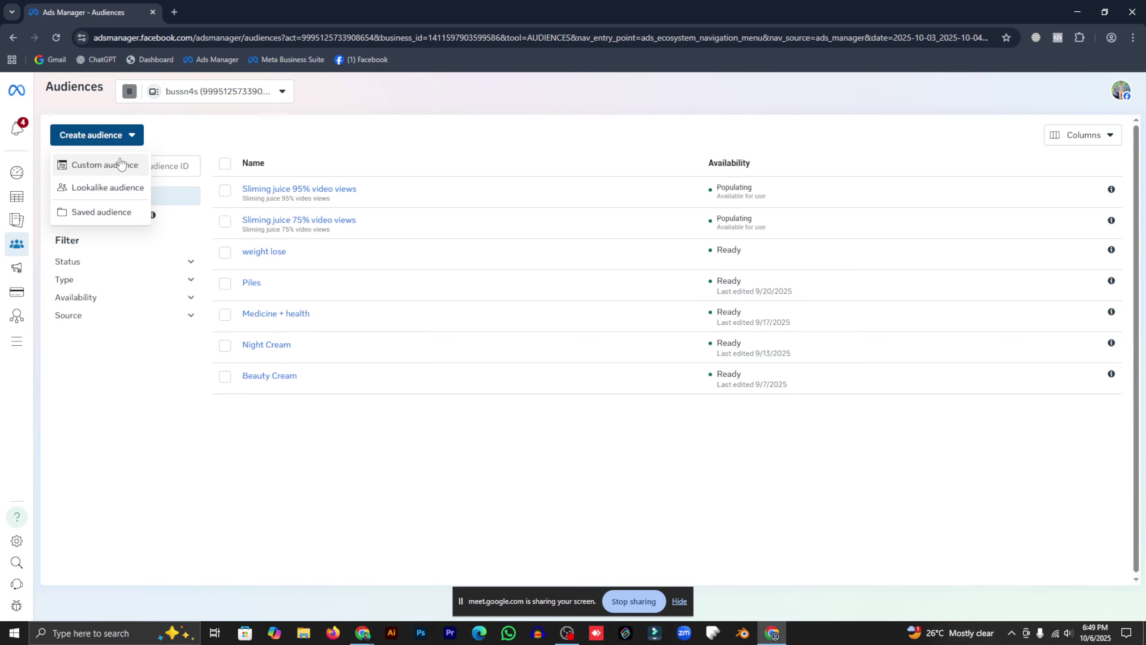
click(120, 163)
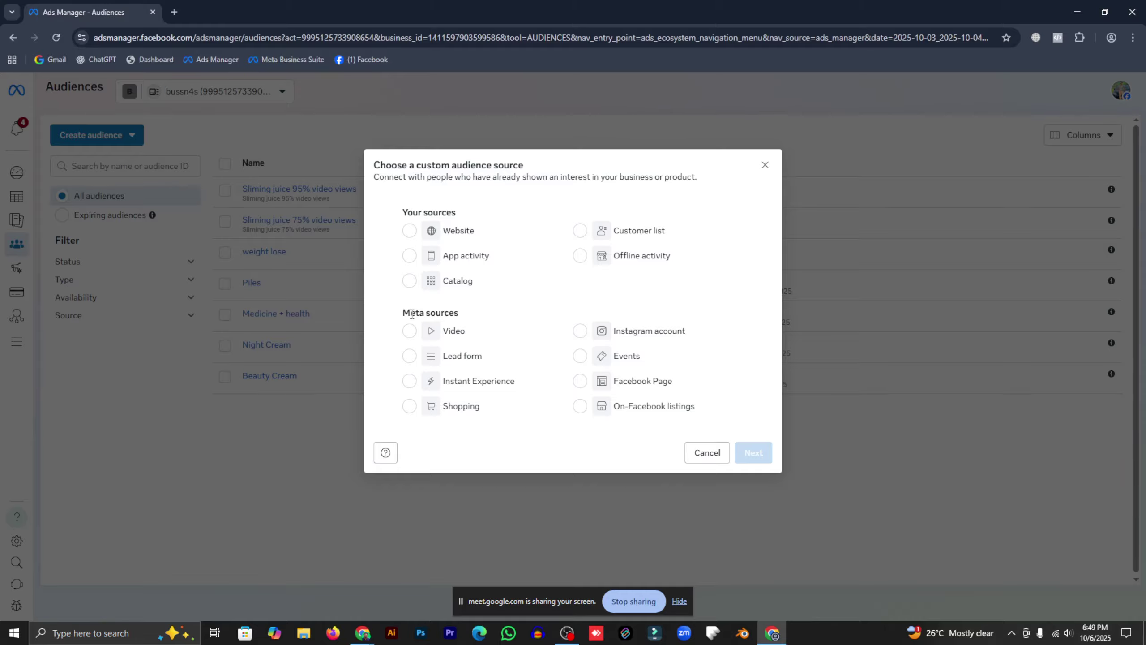
click(408, 330)
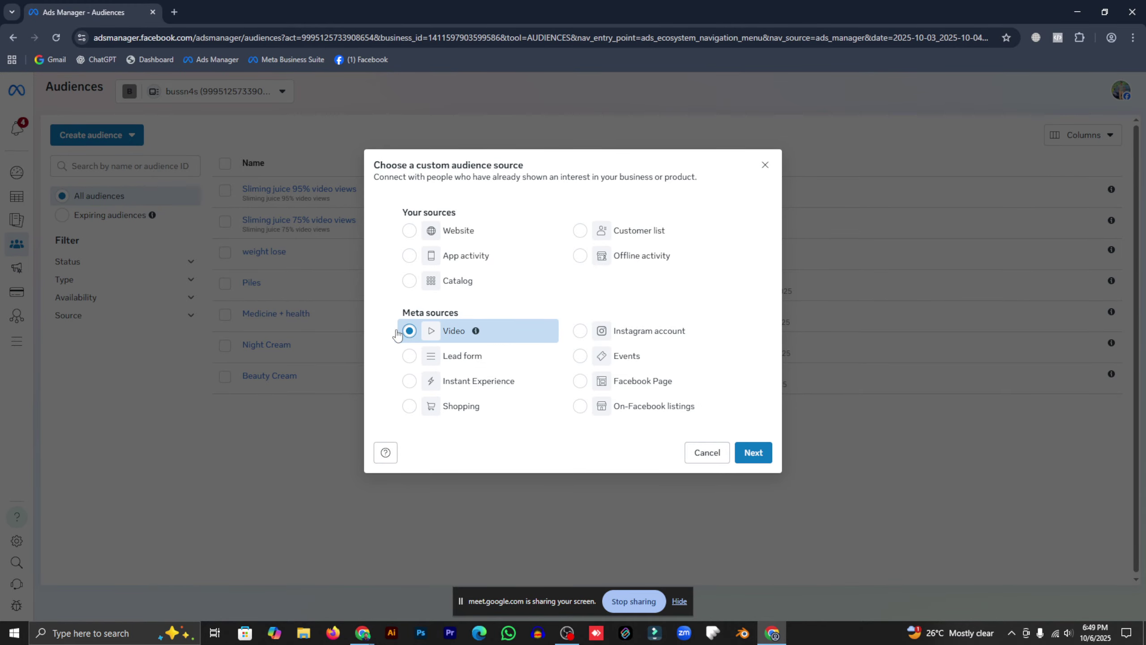
click(758, 452)
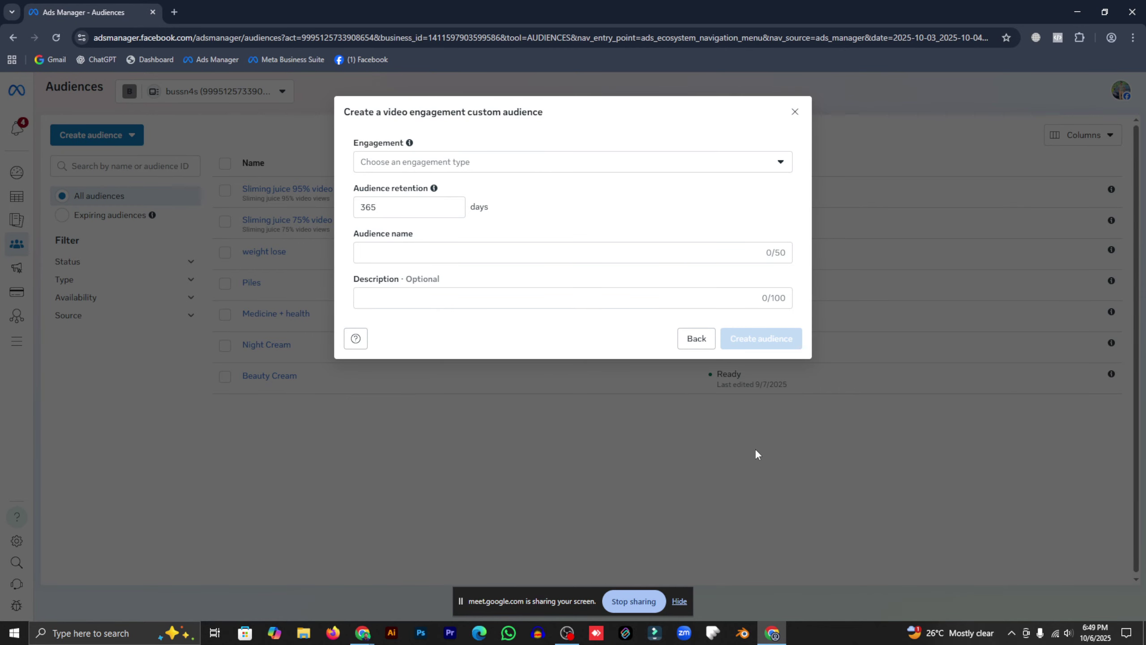
click(471, 169)
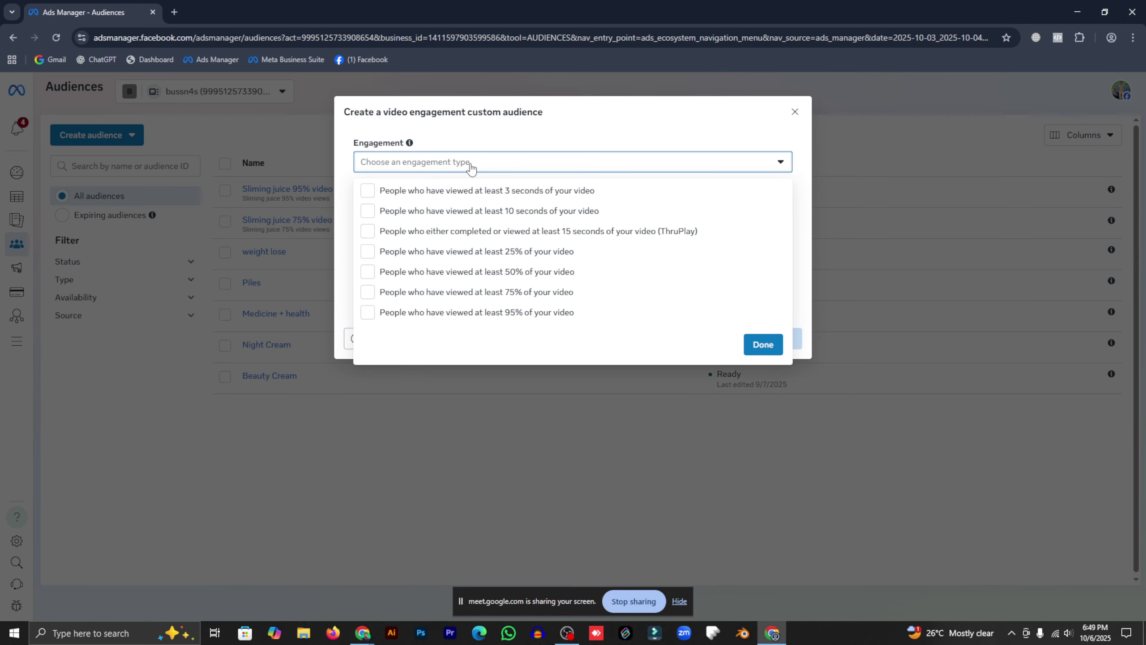
click(793, 113)
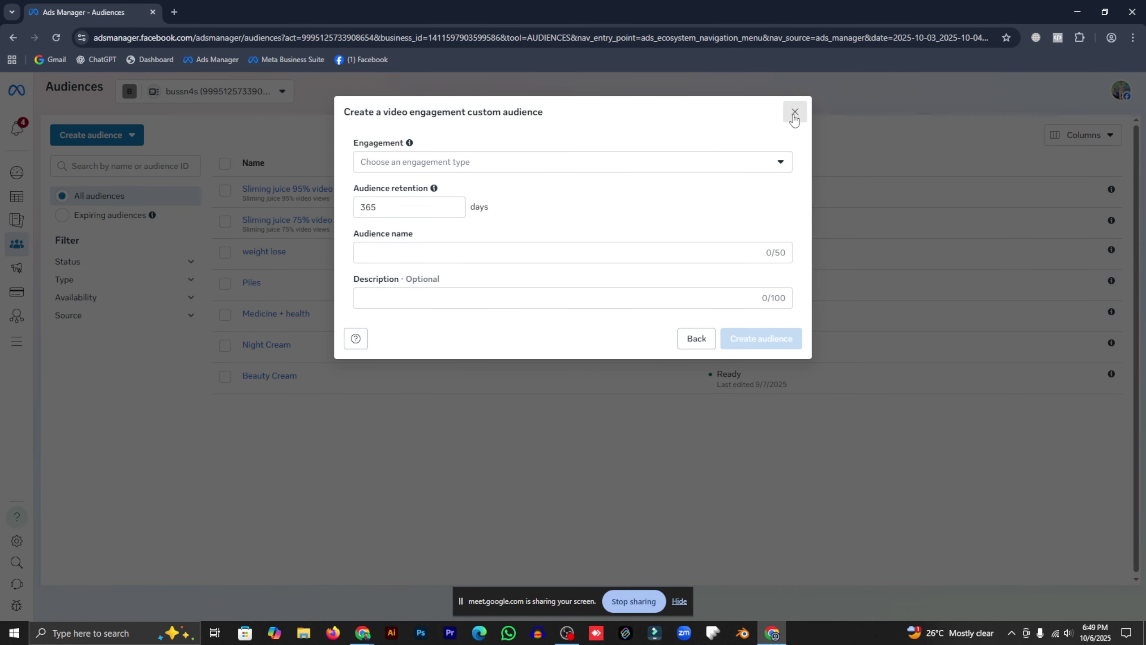
click(795, 112)
Start a new custom audience with Website as the source
click(93, 135)
click(102, 163)
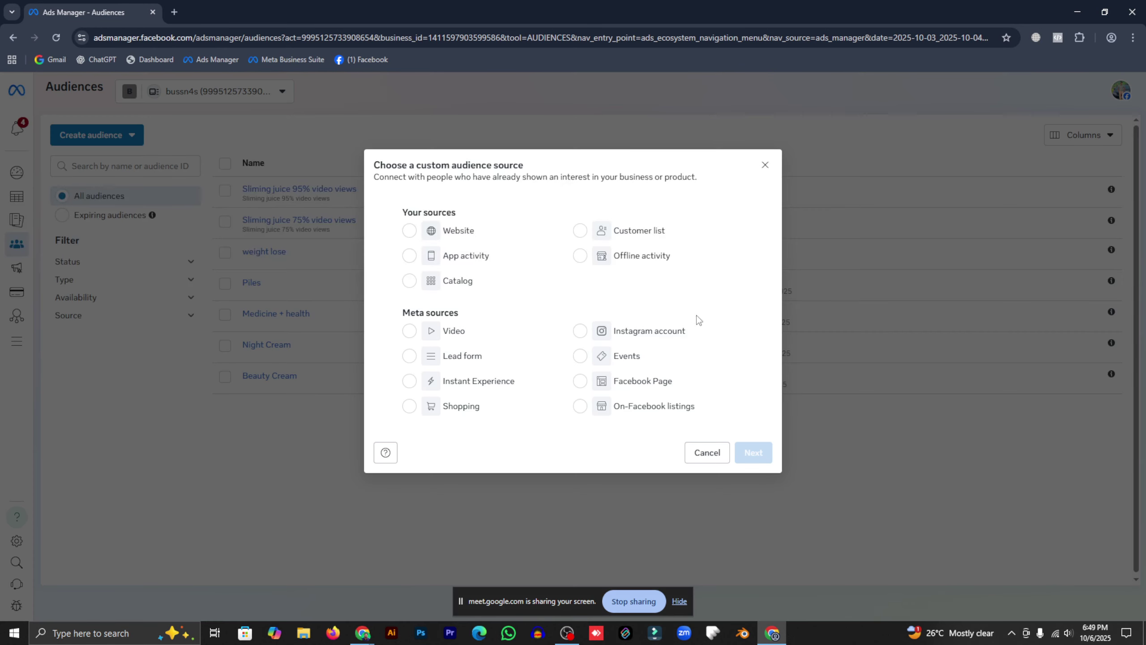
click(501, 231)
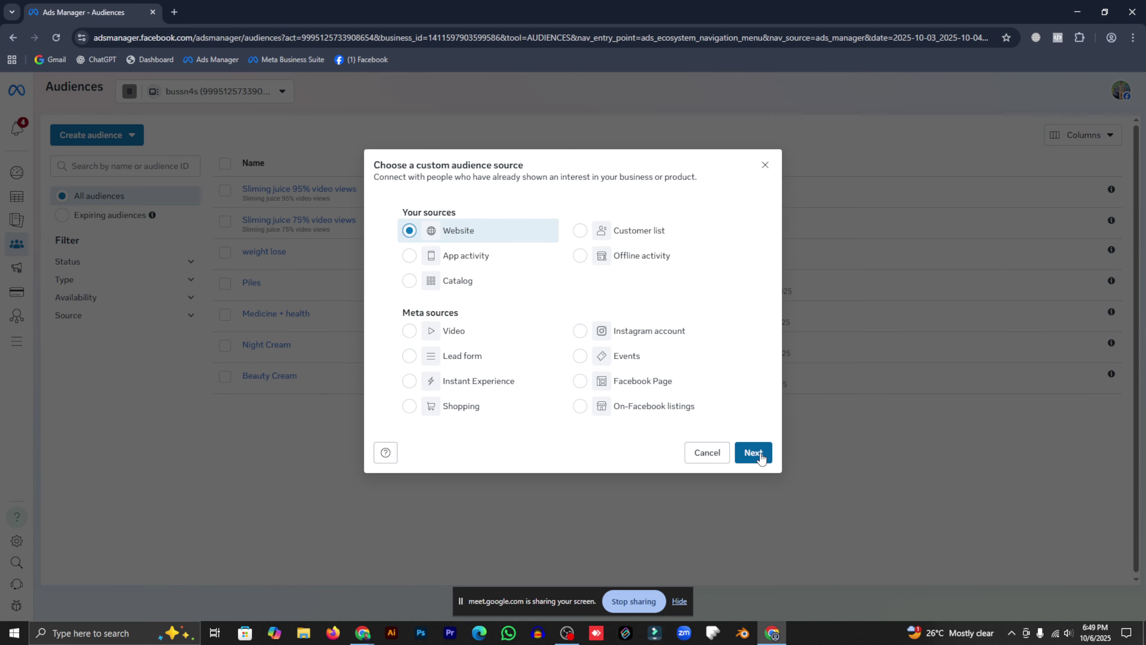
click(762, 458)
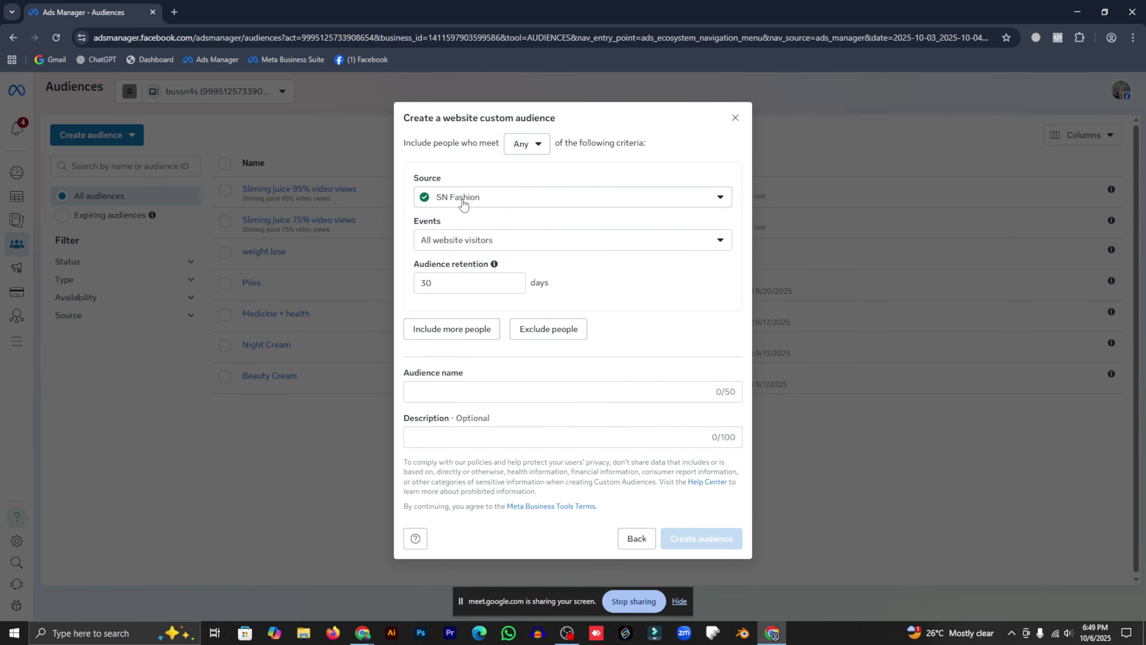
Examine the available sources and the full list of events for the website custom audience
click(464, 206)
click(462, 201)
click(469, 198)
click(480, 198)
click(478, 202)
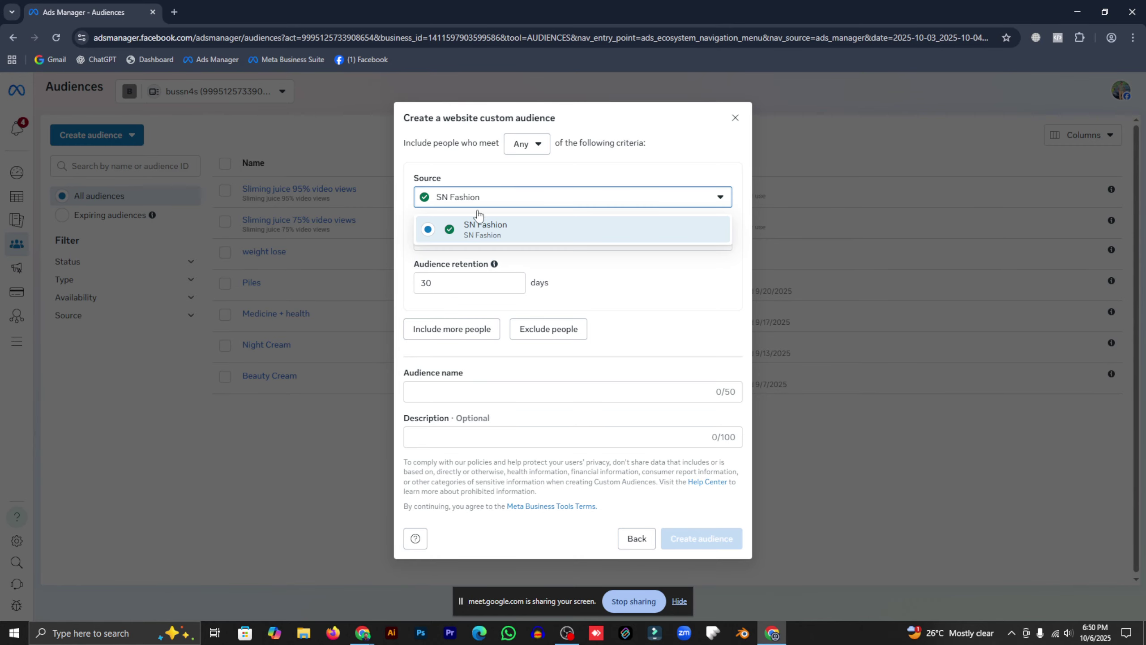
click(467, 221)
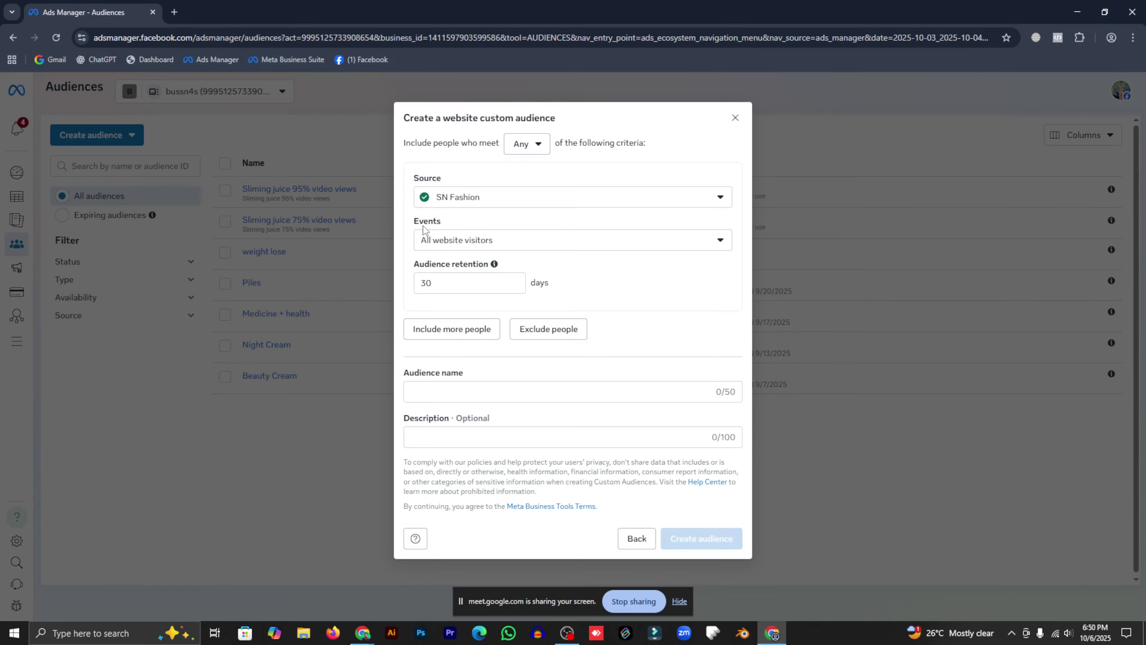
click(463, 249)
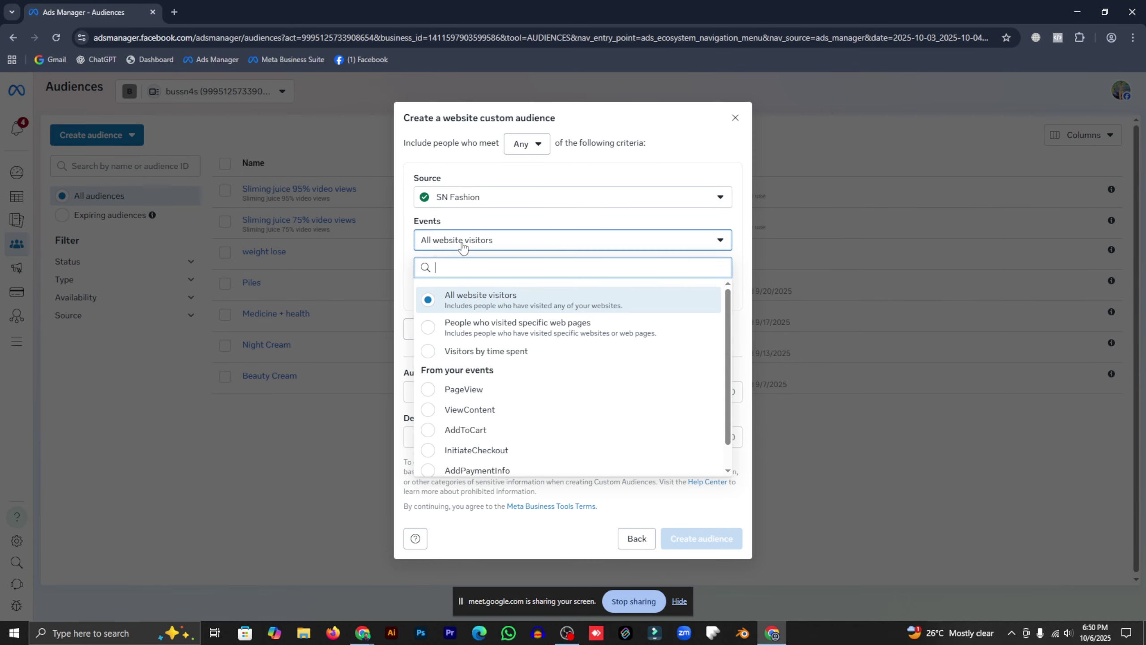
scroll(469, 383, down, 1)
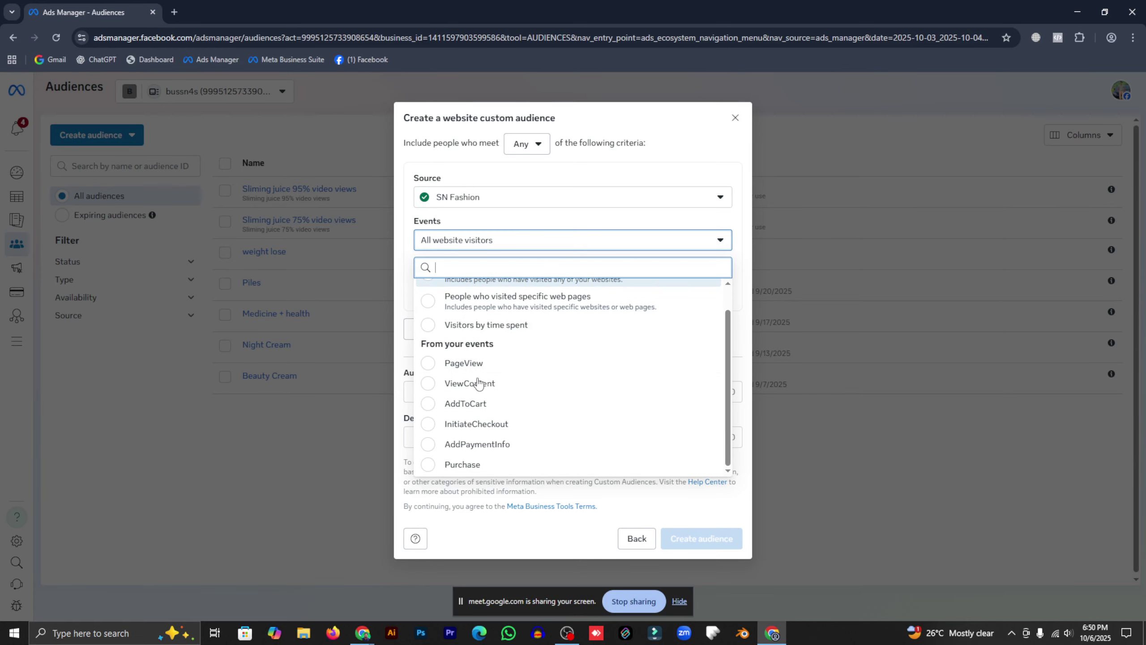
scroll(490, 348, up, 1)
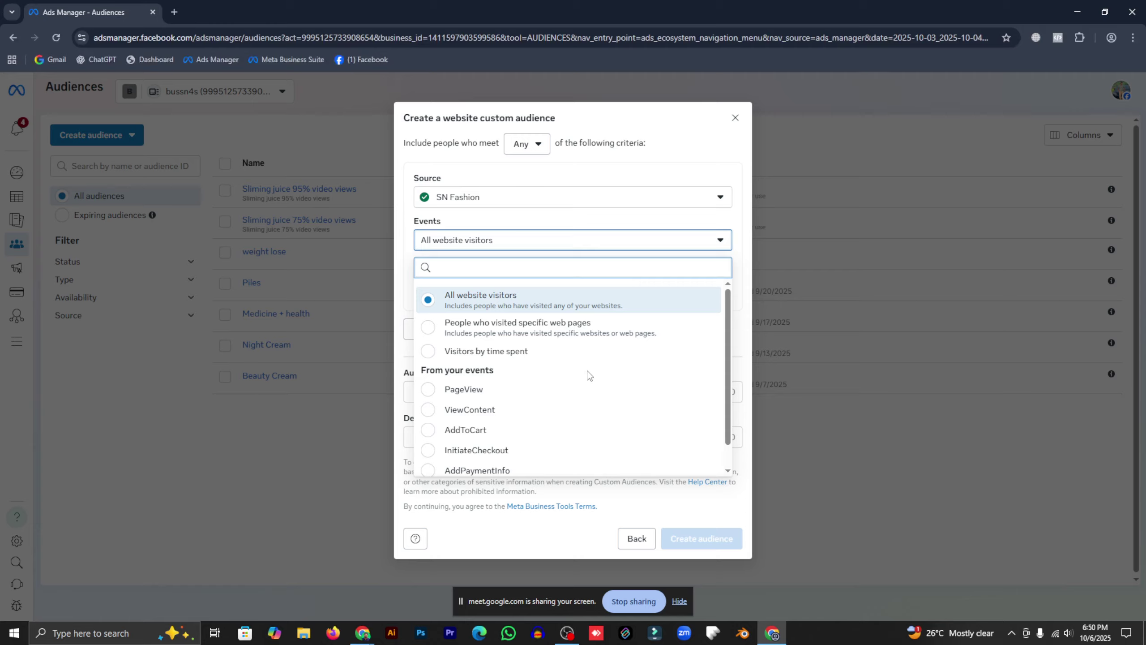
scroll(587, 373, down, 1)
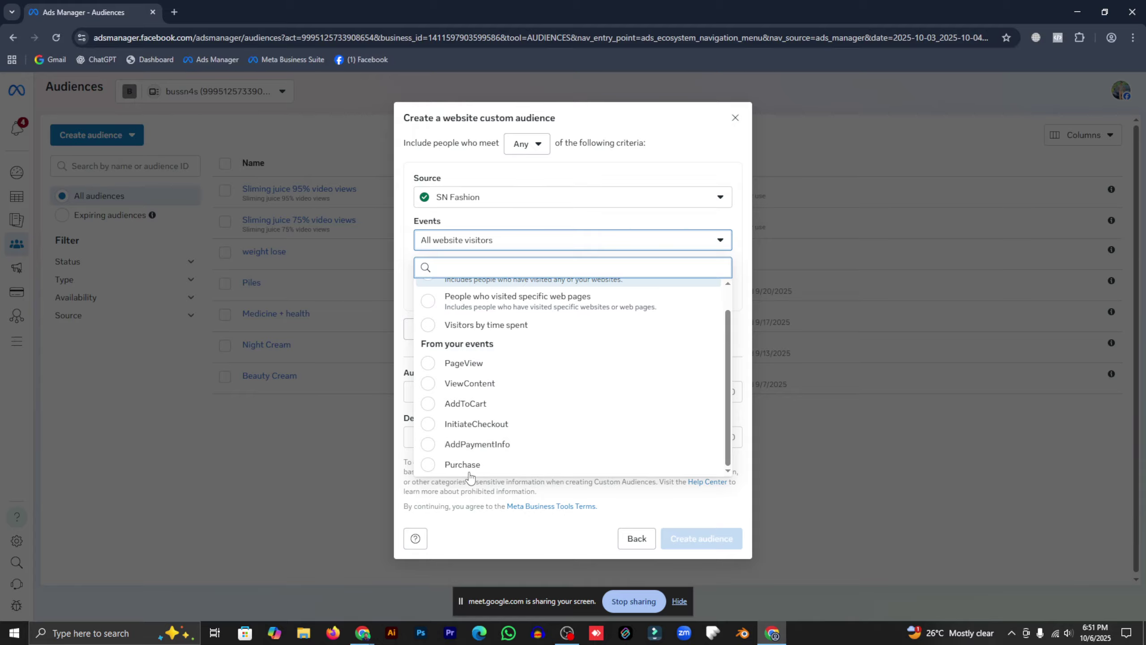
scroll(501, 357, up, 2)
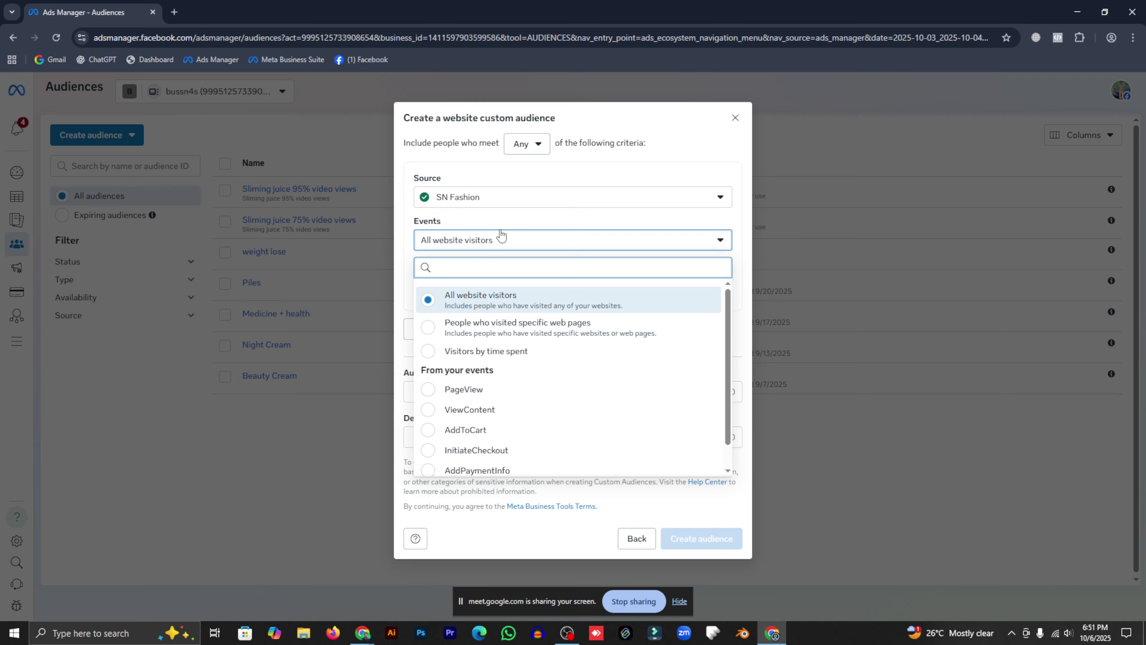
Try the Visitors by time spent event, look over its percentile options, and go back to the audience source choice
click(431, 353)
click(468, 231)
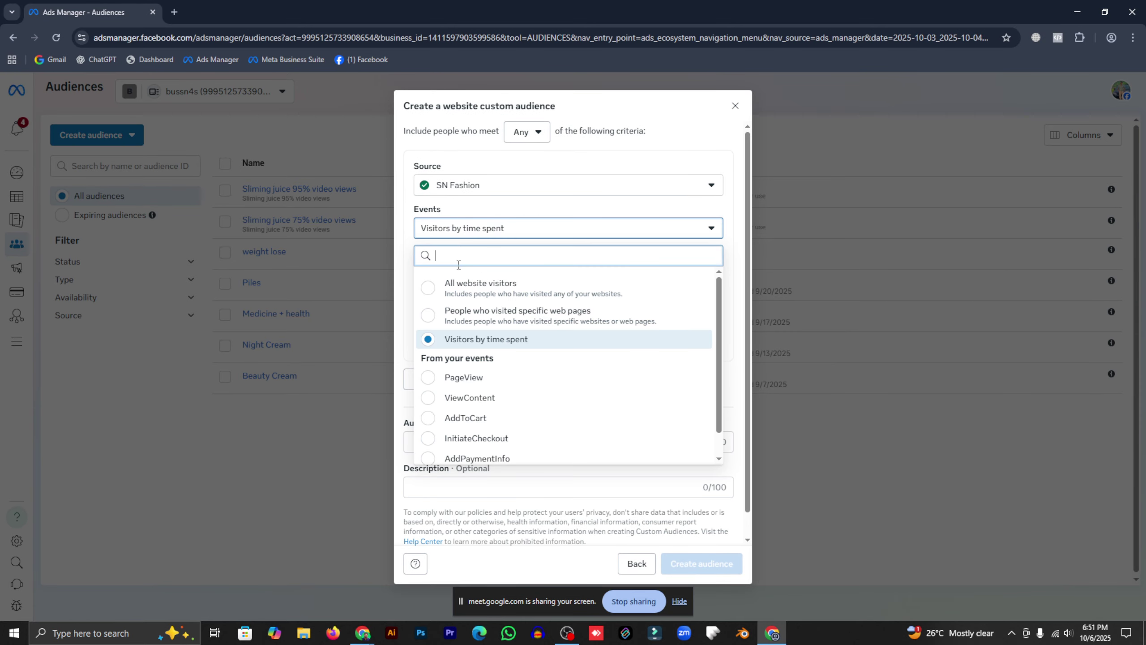
click(424, 343)
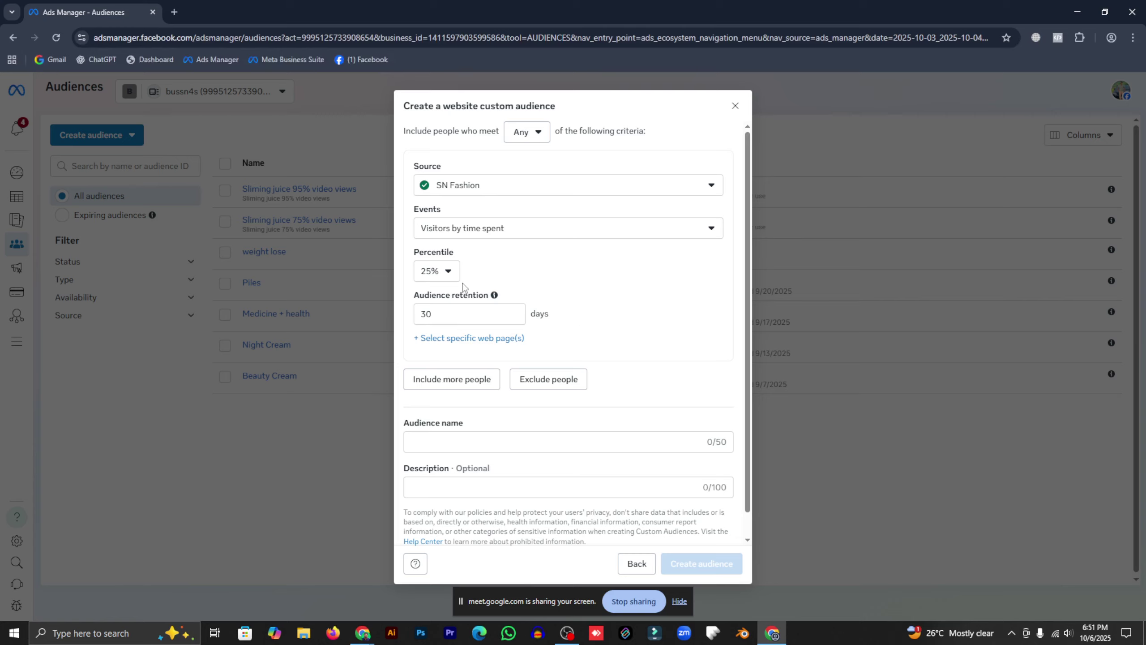
click(448, 275)
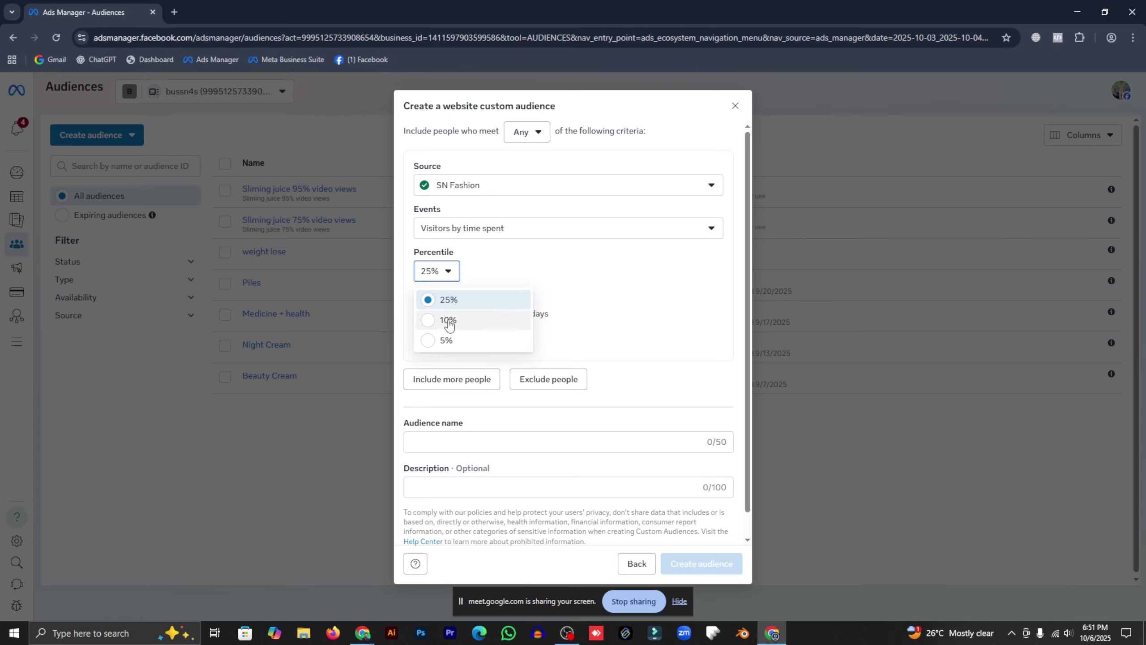
click(484, 230)
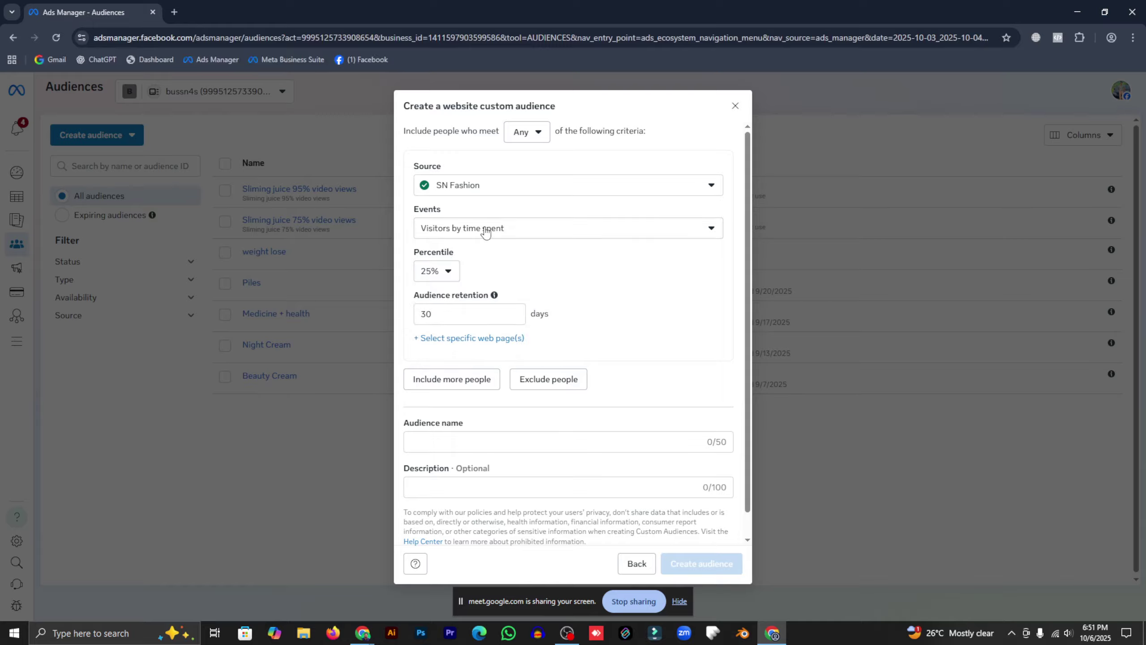
click(484, 230)
click(427, 273)
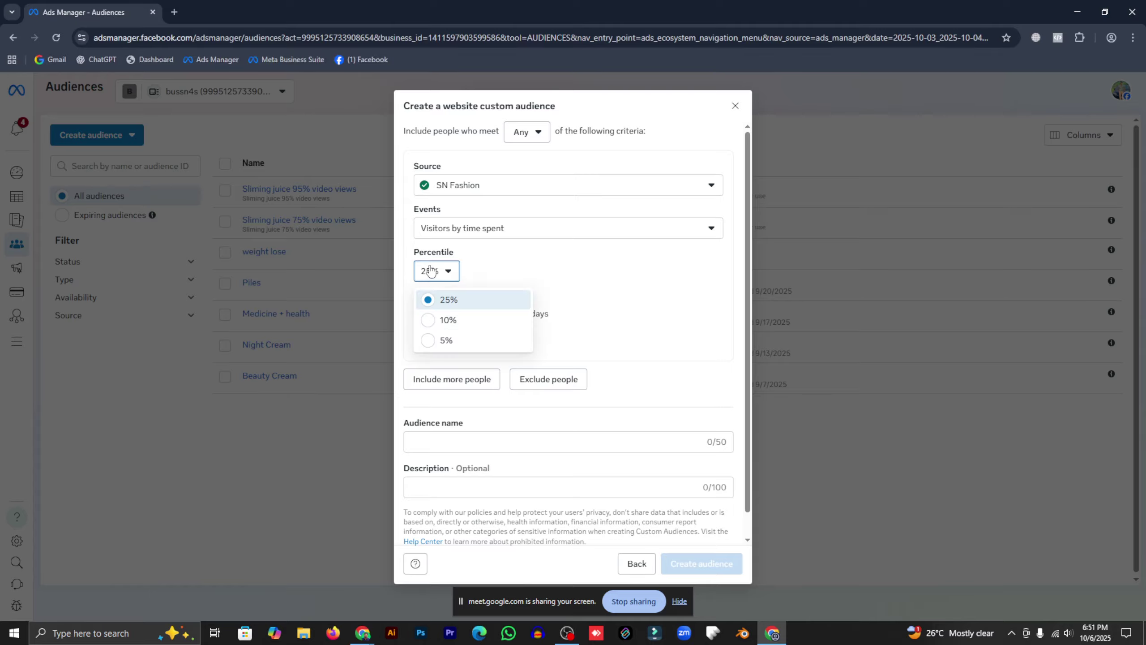
click(430, 134)
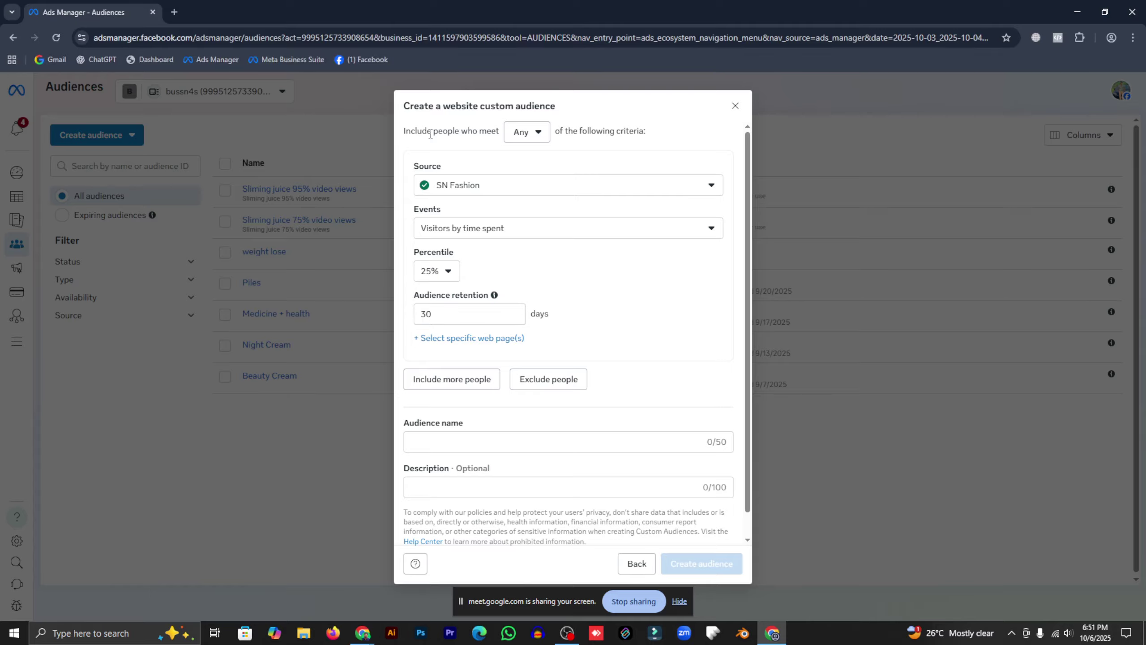
click(635, 563)
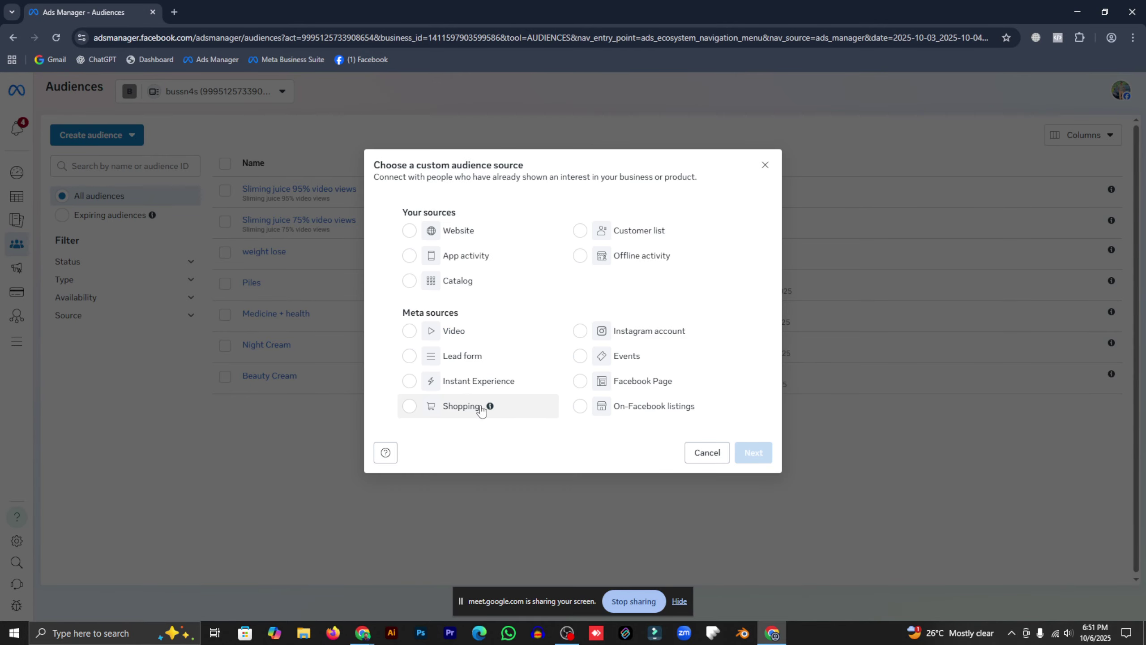
Choose Website as the custom audience source again and set the event to Purchase
click(410, 232)
click(753, 452)
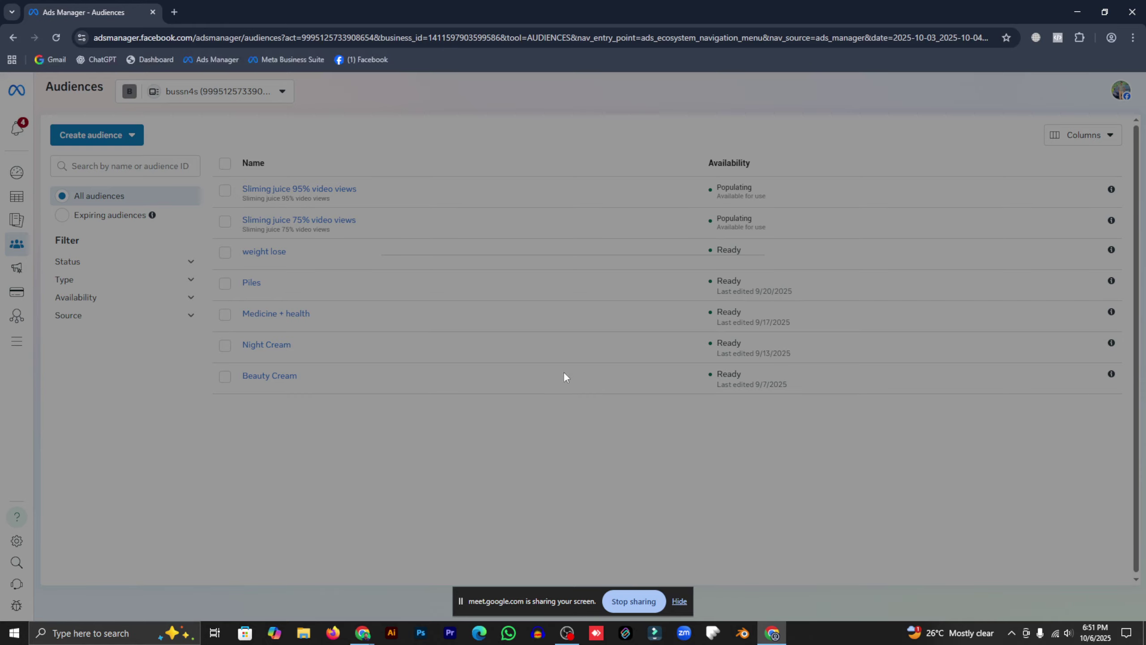
click(474, 240)
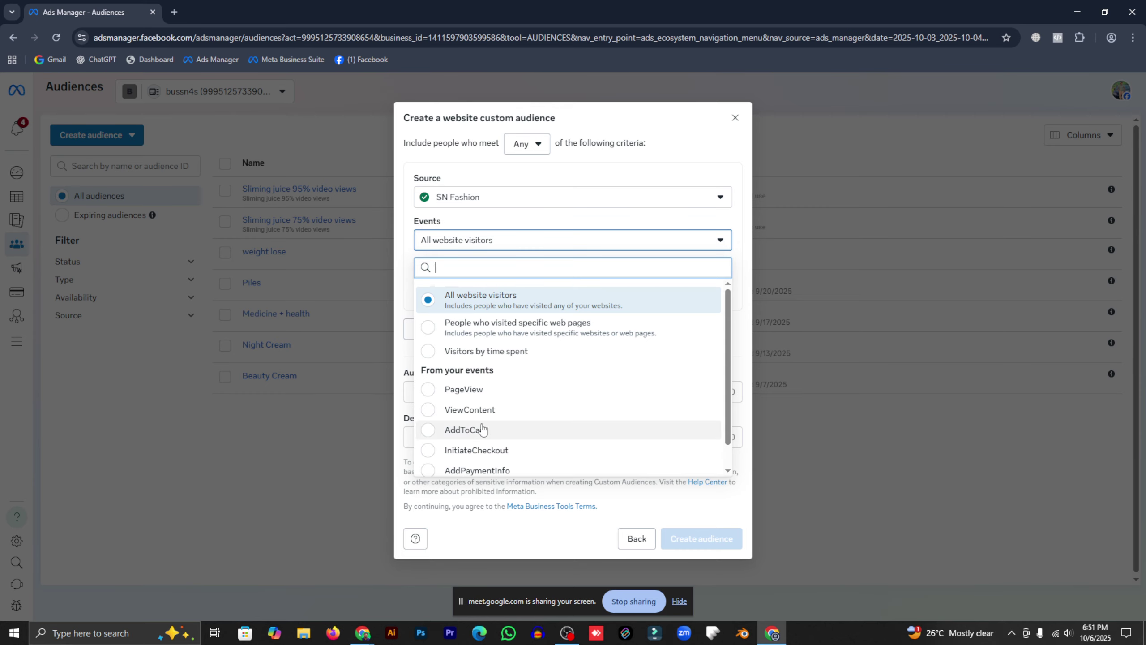
scroll(478, 429, down, 1)
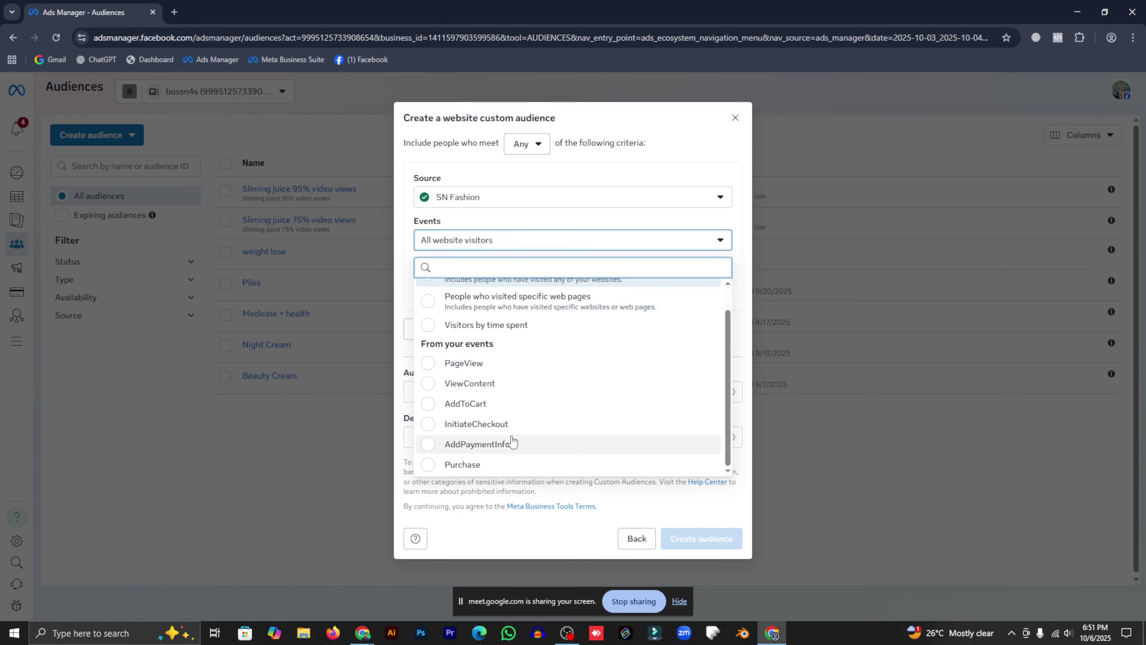
click(463, 468)
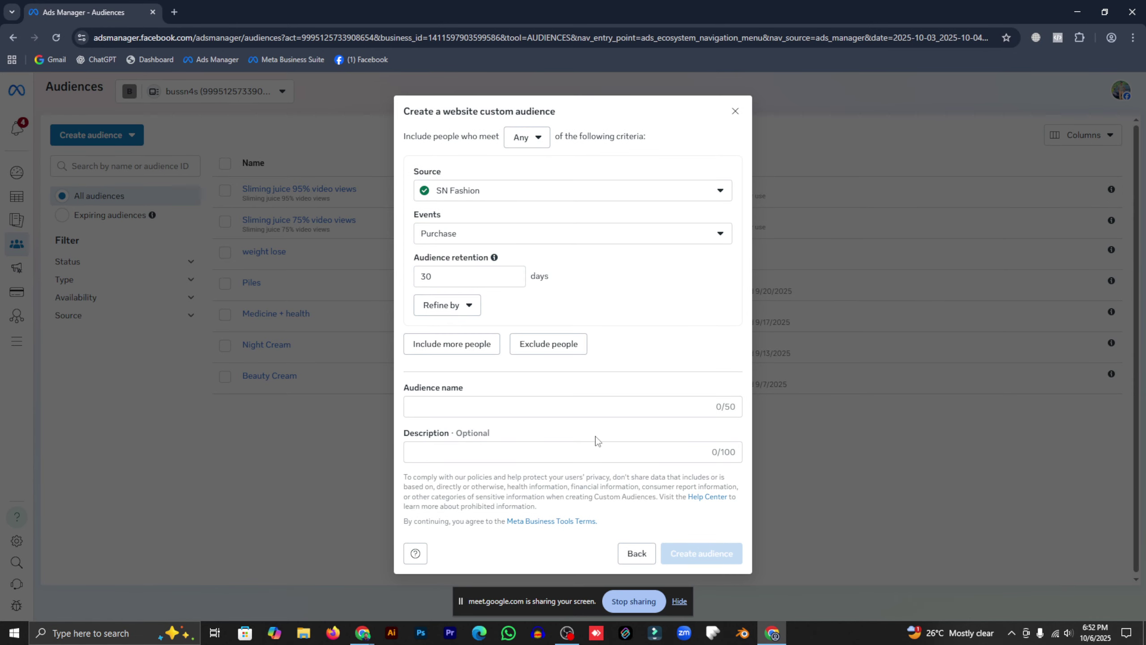
Set the audience retention of the Purchase website audience to 60 days
click(463, 281)
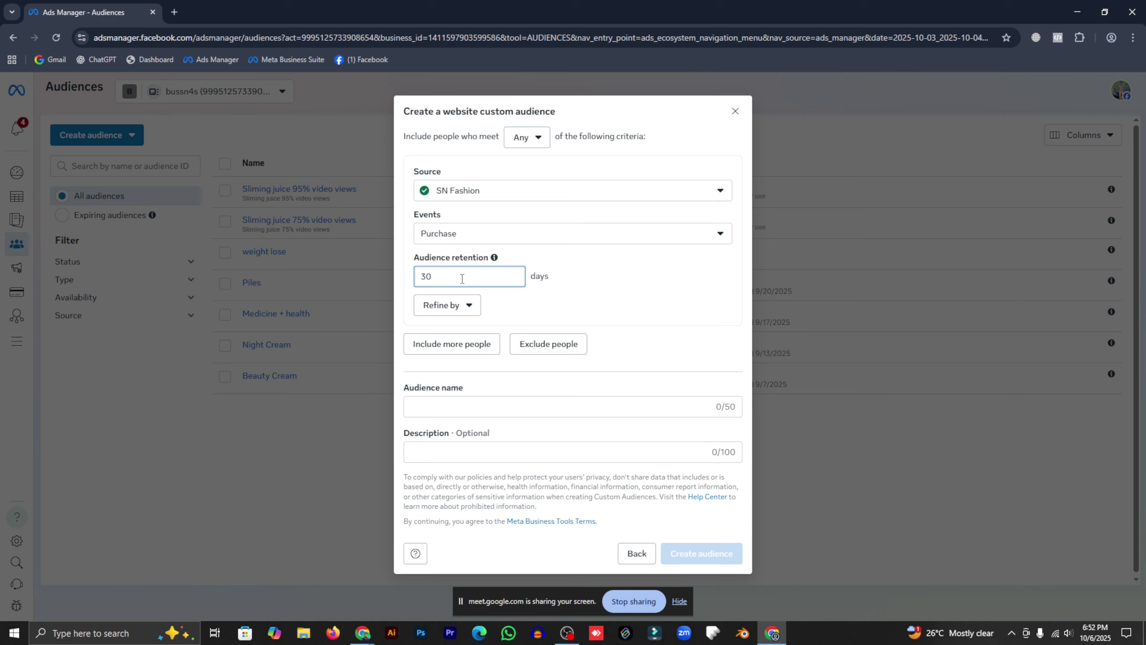
drag(462, 278, 357, 269)
text(60)
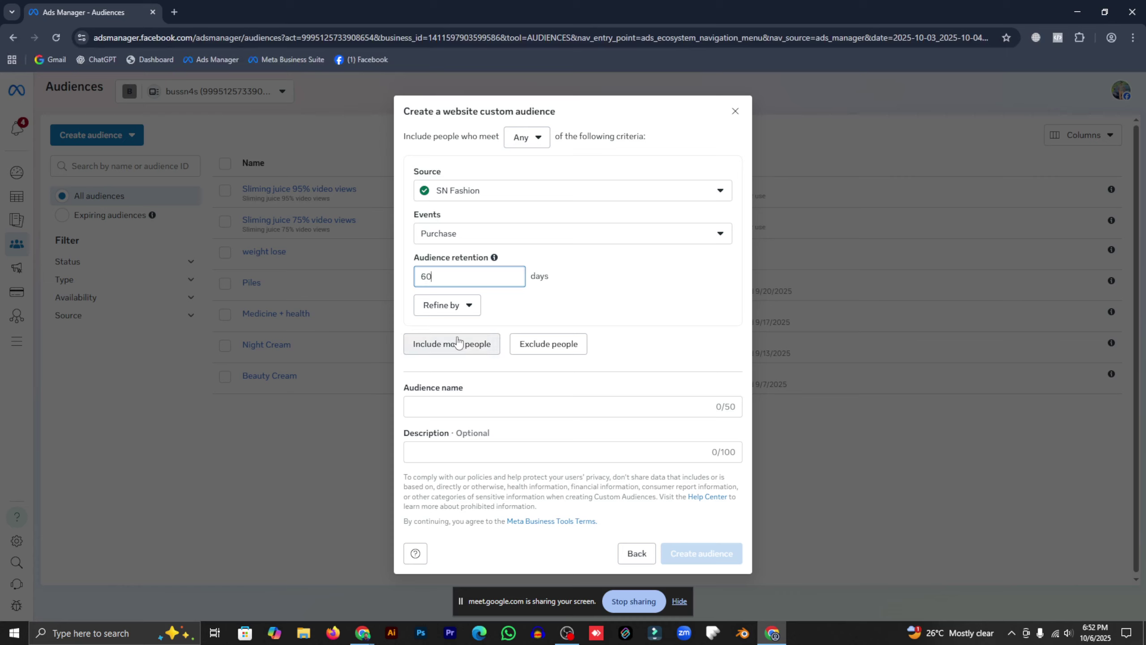
Try adding an exclusion group to the Purchase website audience, look over its criteria, and remove the group again
click(530, 353)
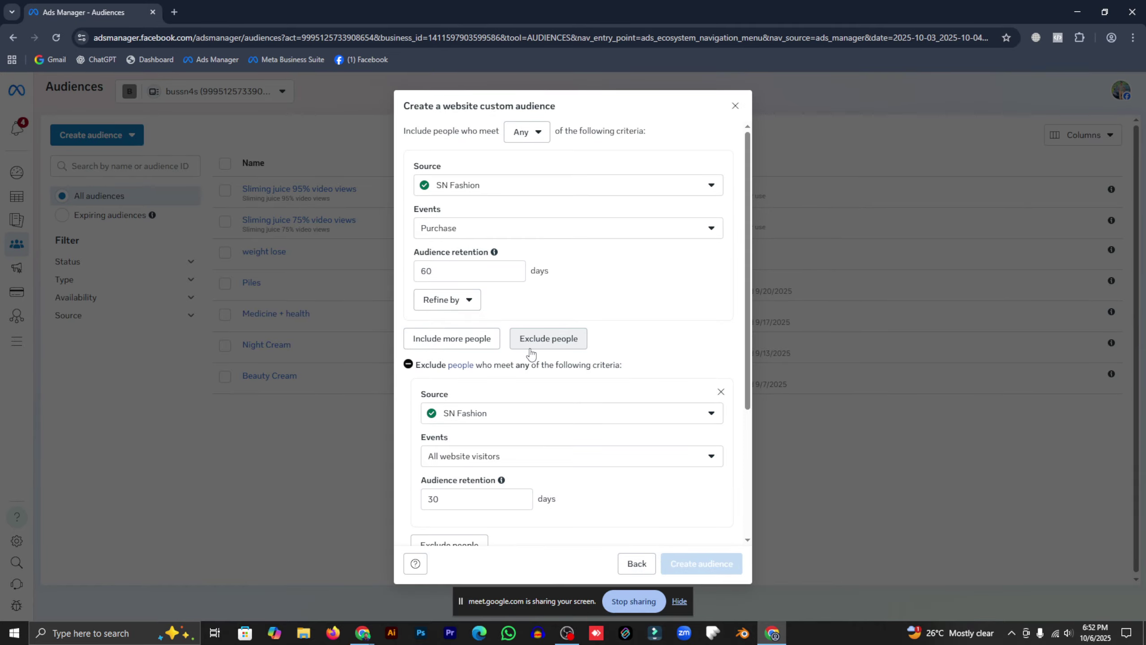
scroll(499, 402, down, 4)
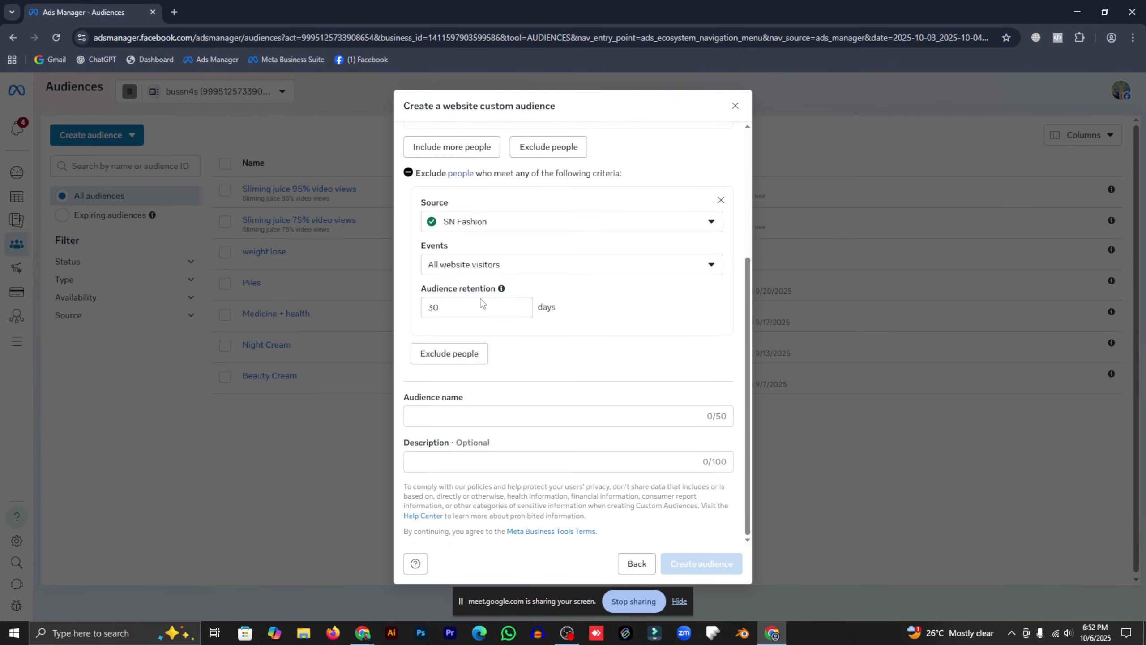
scroll(542, 316, up, 2)
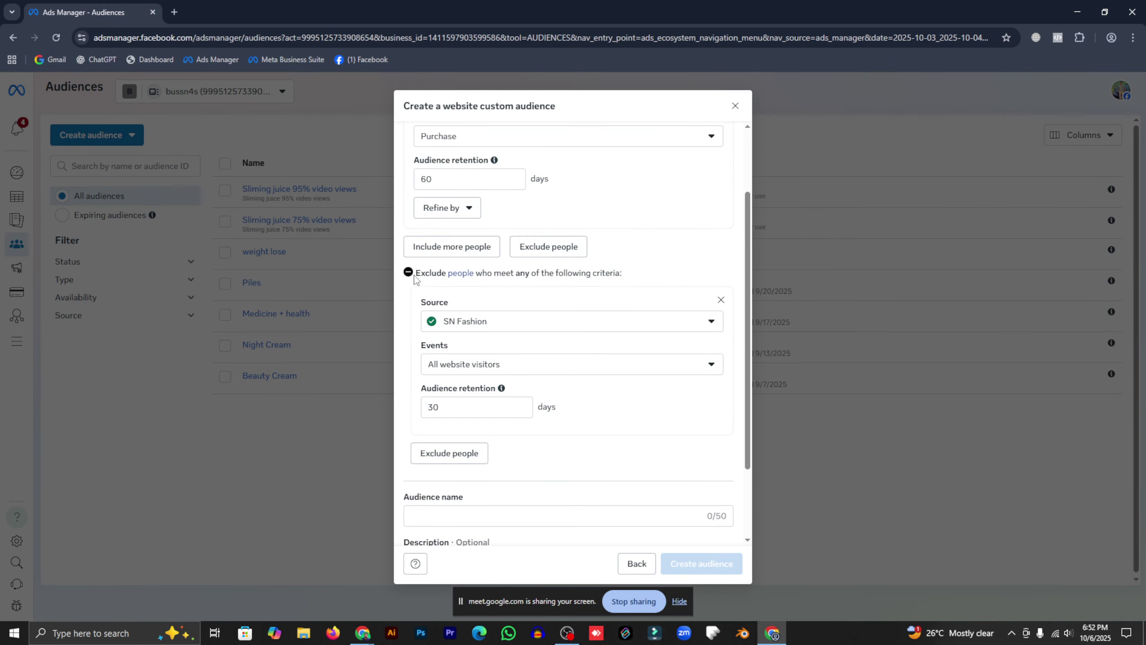
click(720, 300)
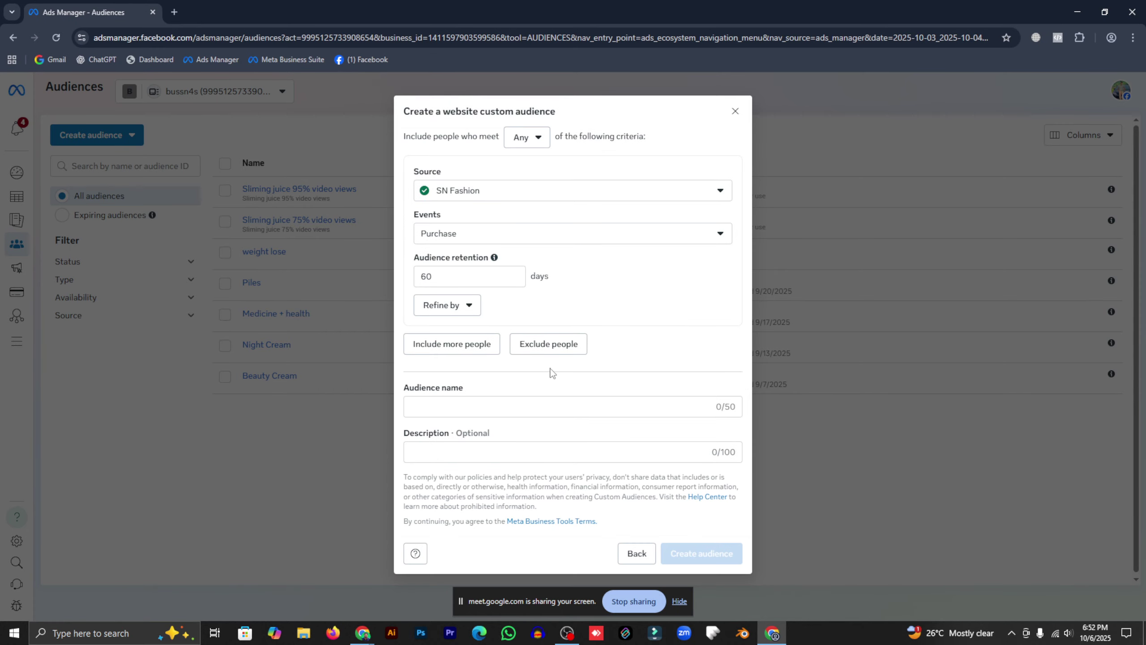
Look over the refinement options for the Purchase criteria, and try adding a second inclusion group before removing it
click(445, 308)
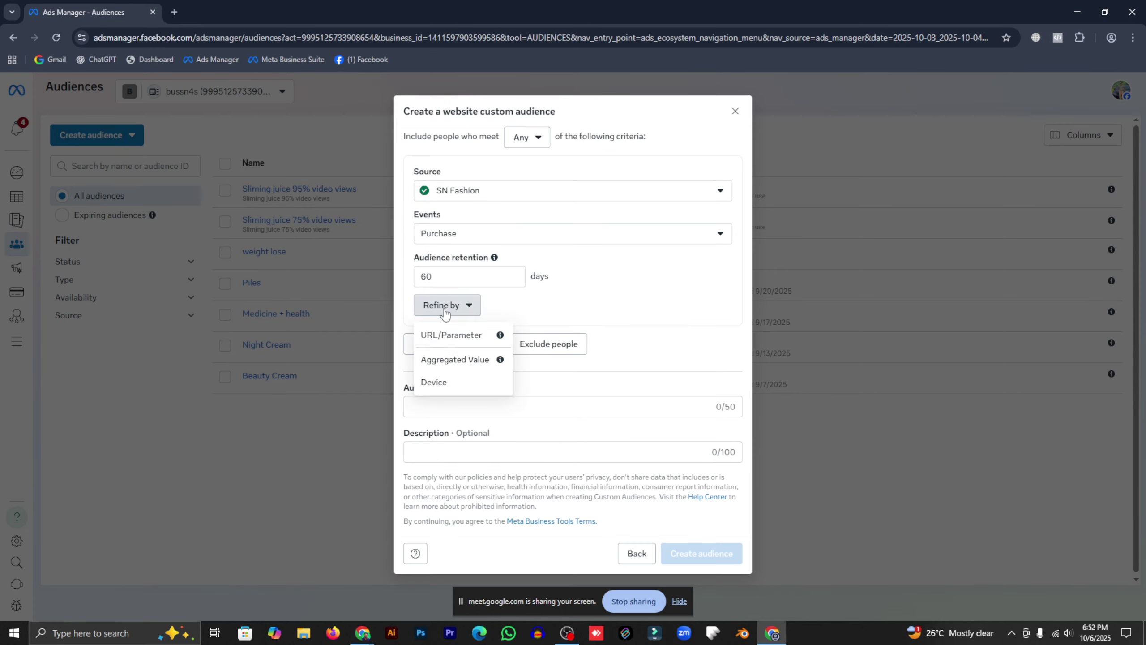
click(444, 310)
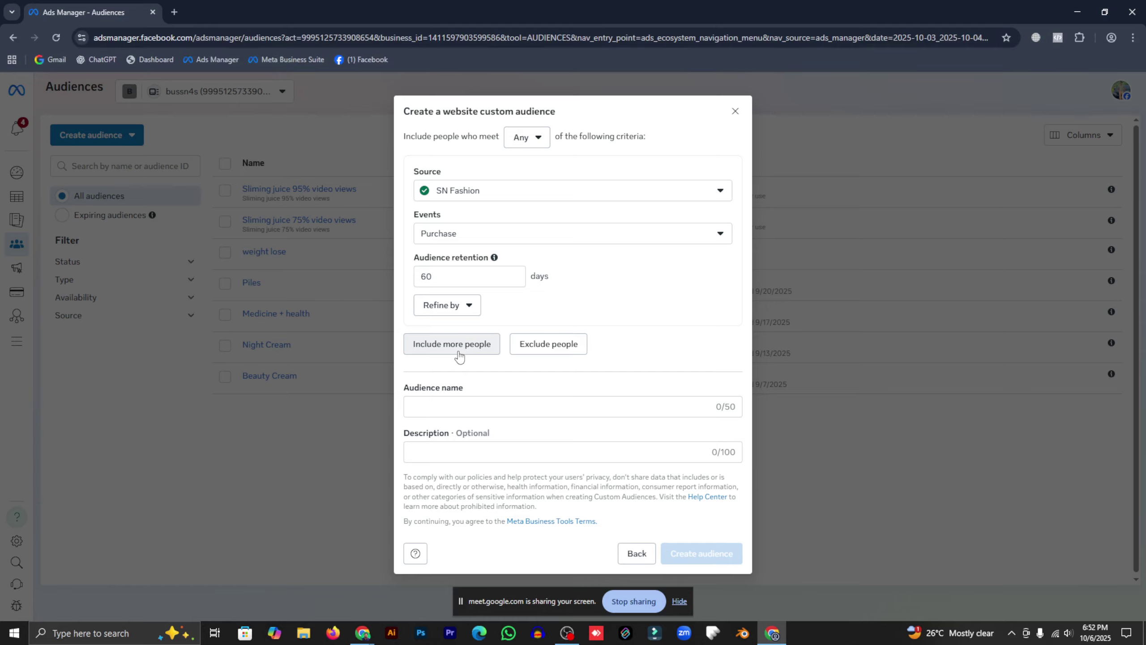
click(454, 353)
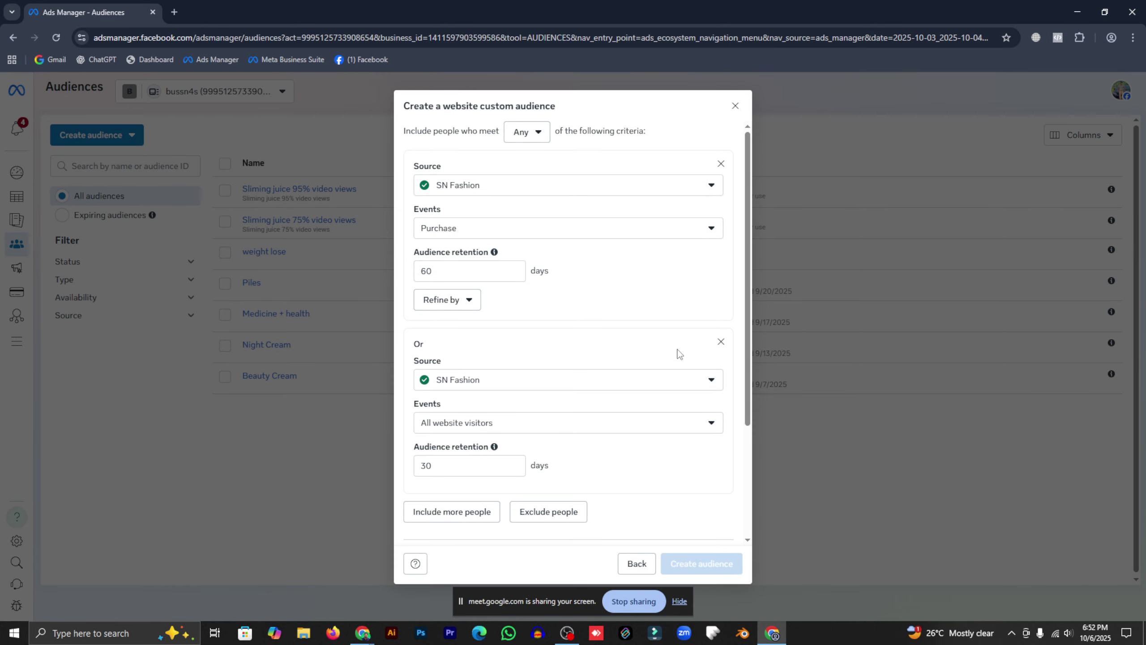
click(720, 344)
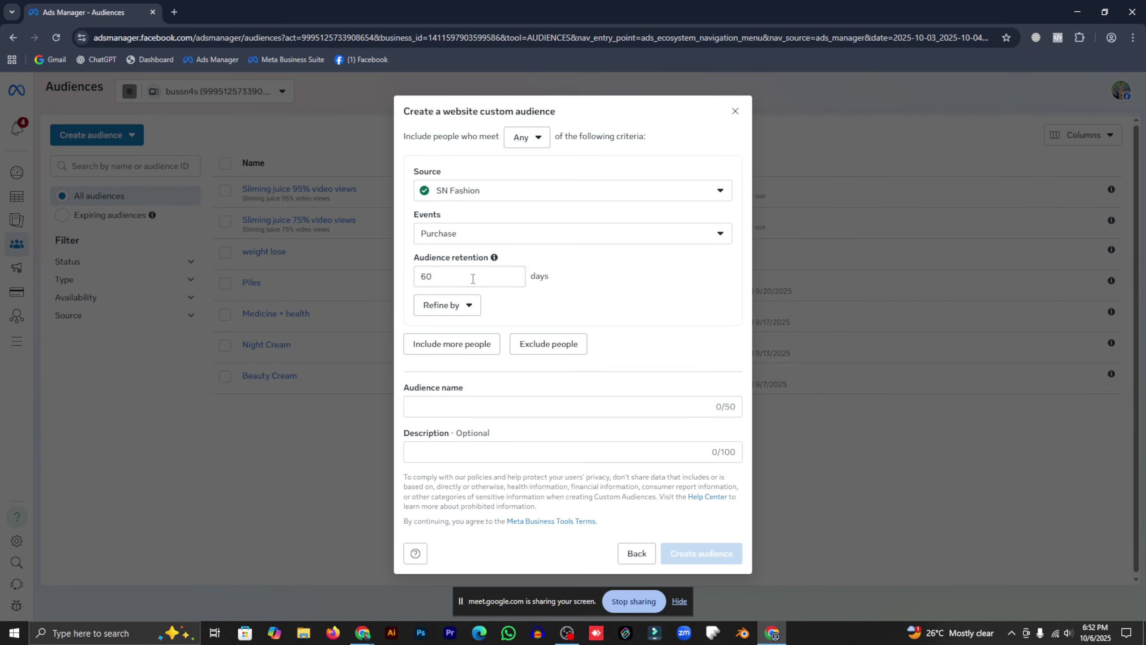
Refine the Purchase audience by URL/Parameter and look over the parameter choices, leaving the URL contains condition without a value
click(467, 305)
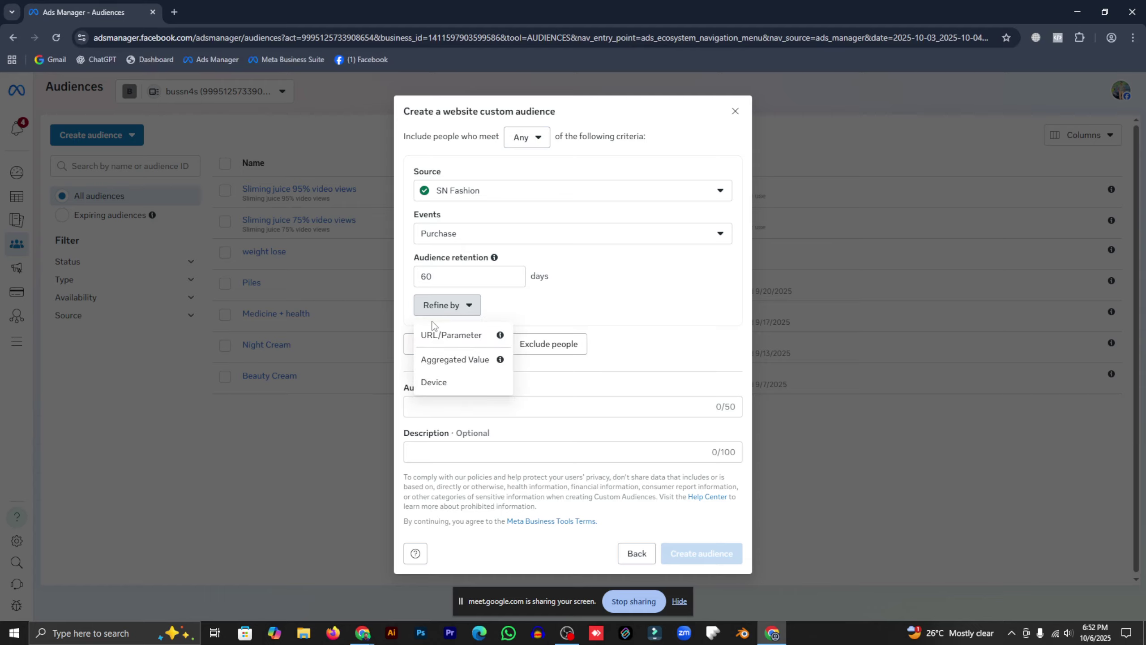
click(463, 337)
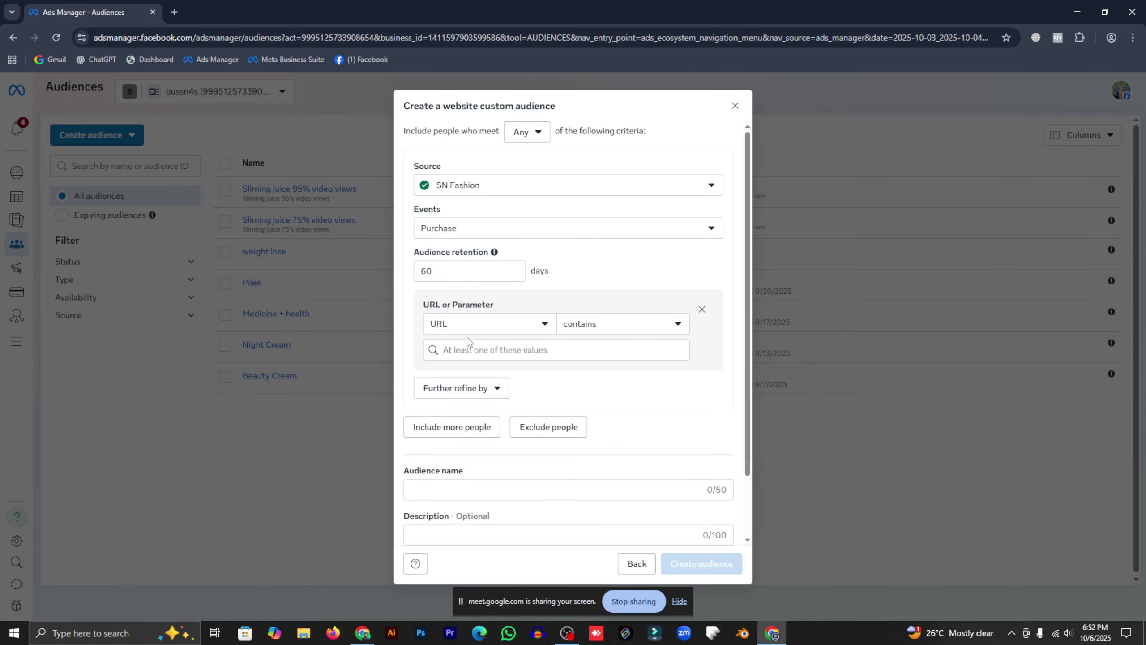
click(509, 352)
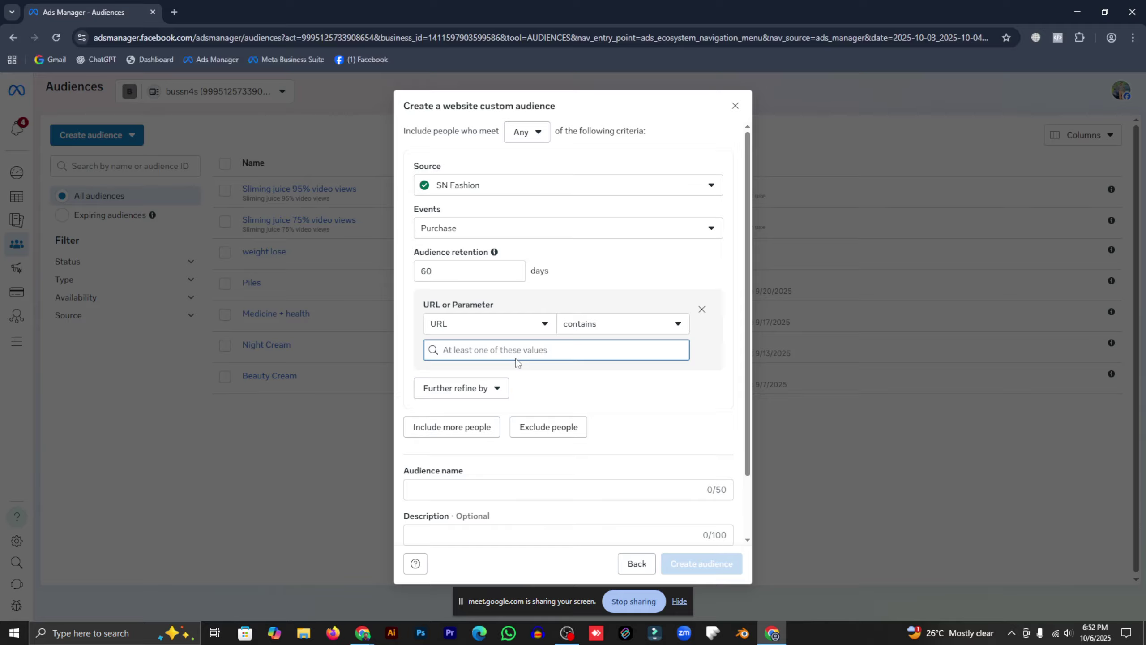
scroll(570, 371, down, 2)
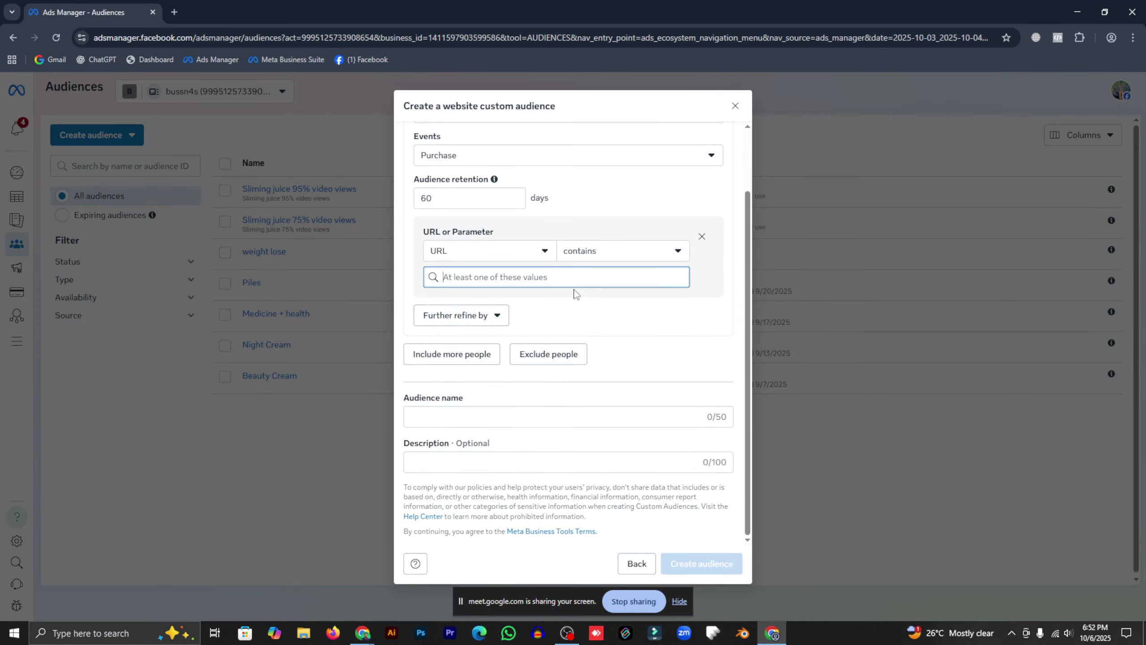
click(493, 256)
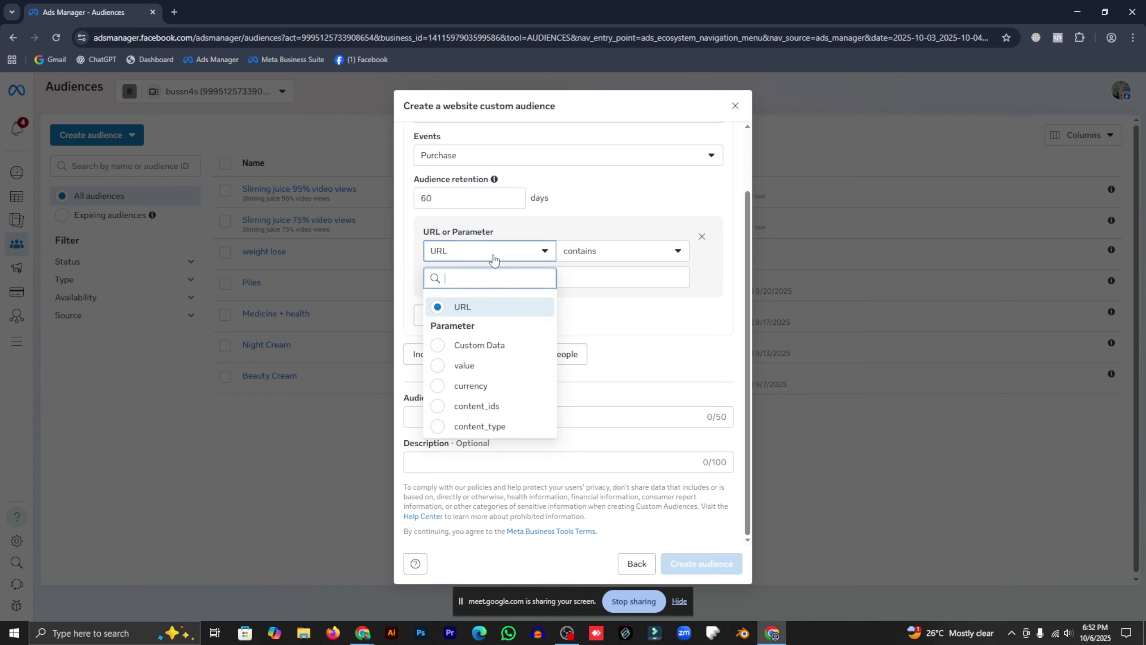
click(612, 316)
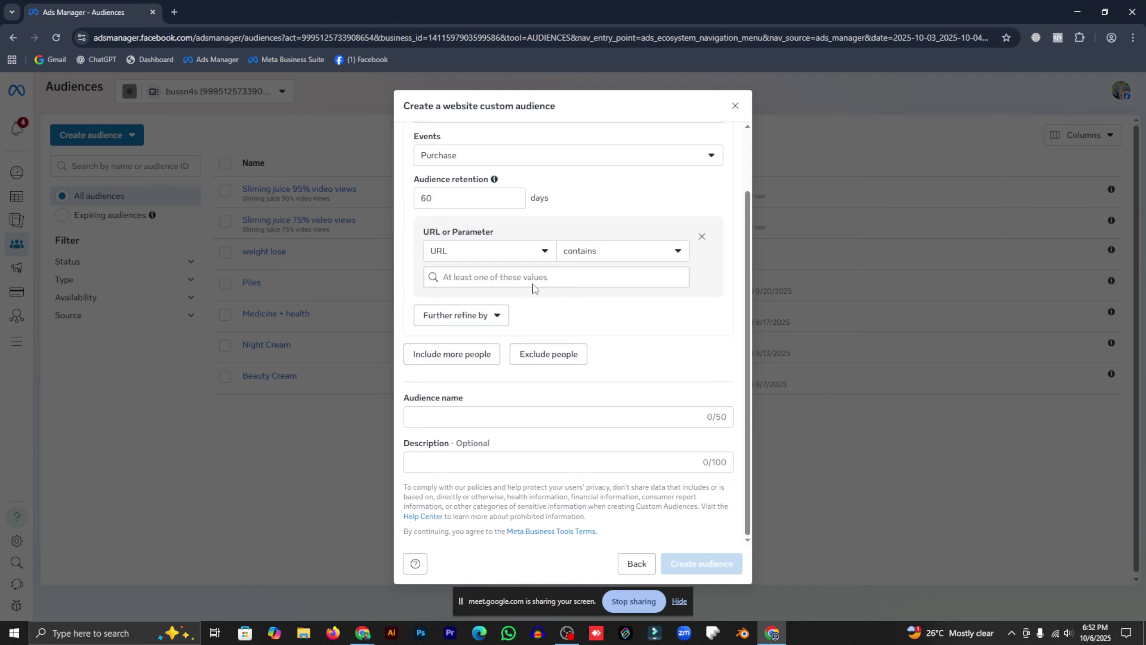
scroll(533, 288, up, 2)
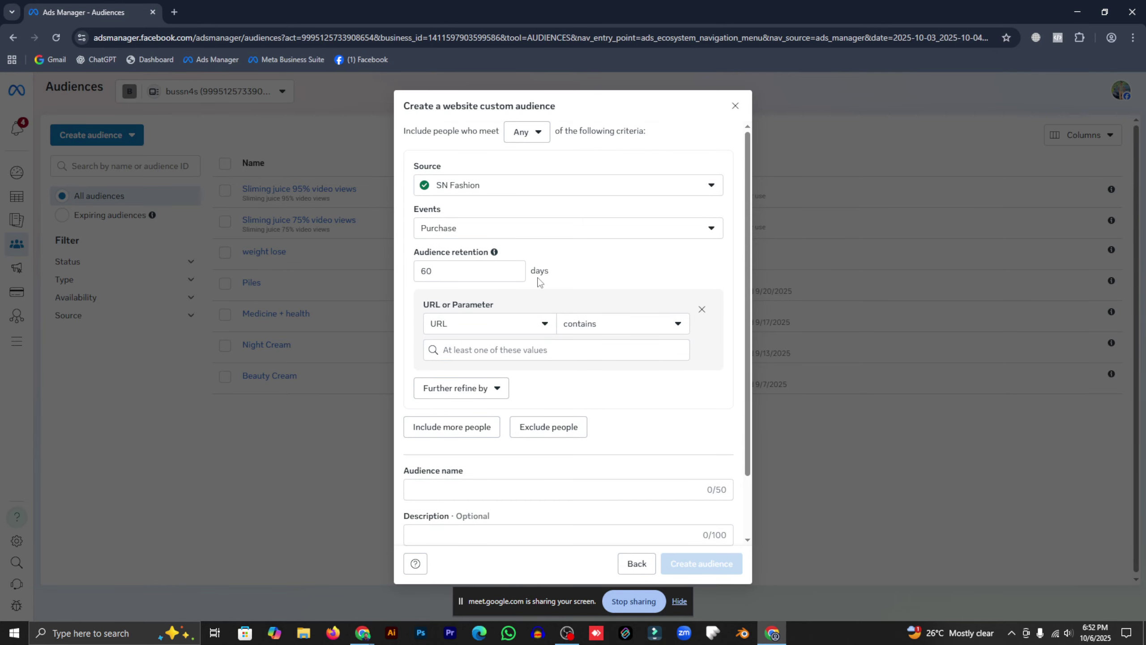
scroll(573, 286, down, 2)
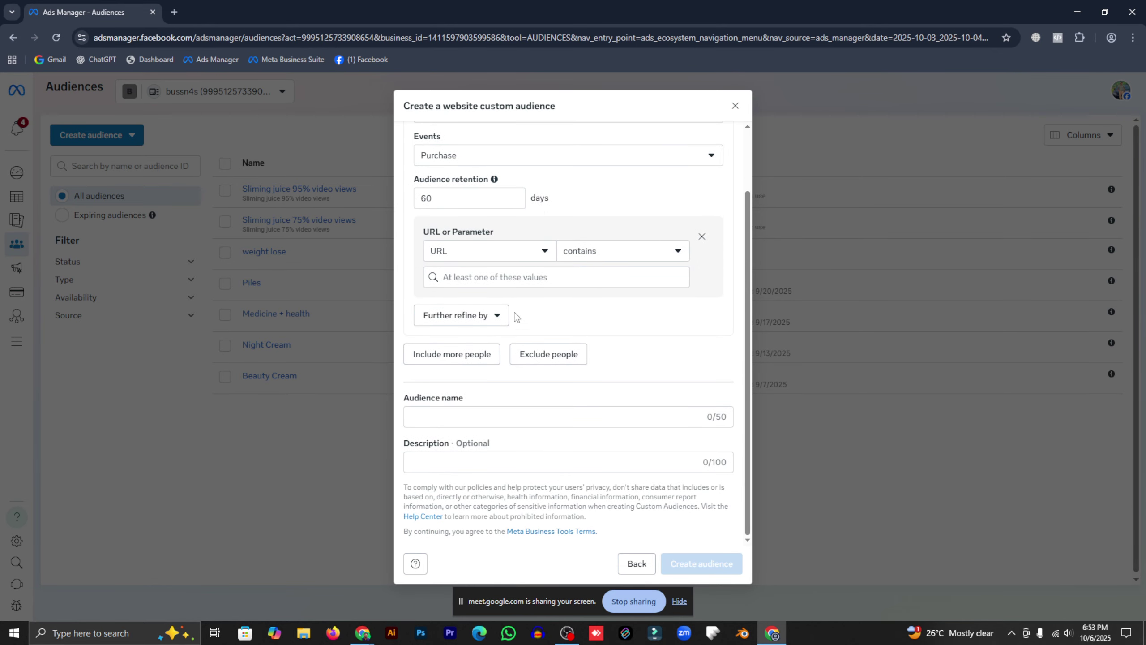
click(516, 276)
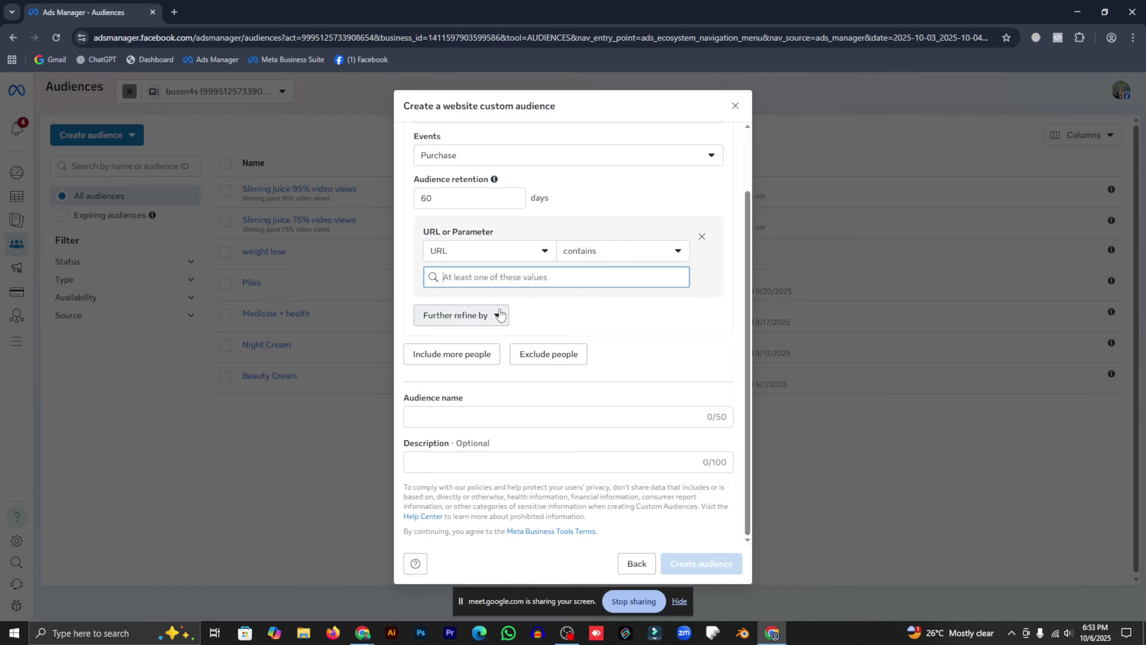
right_click(512, 276)
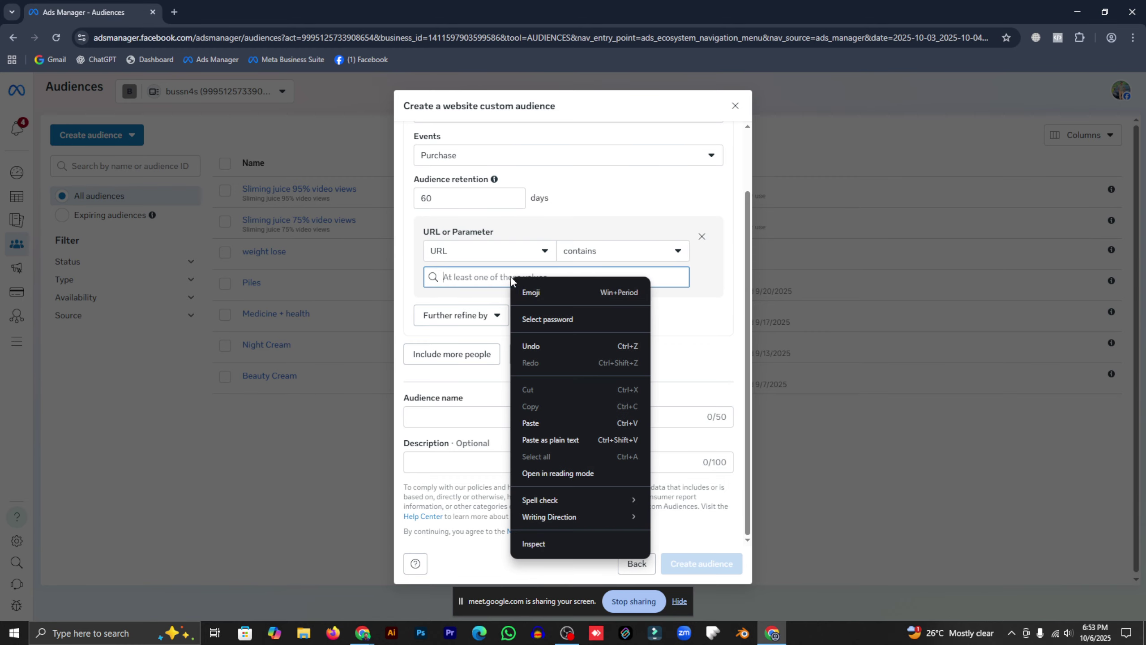
click(672, 330)
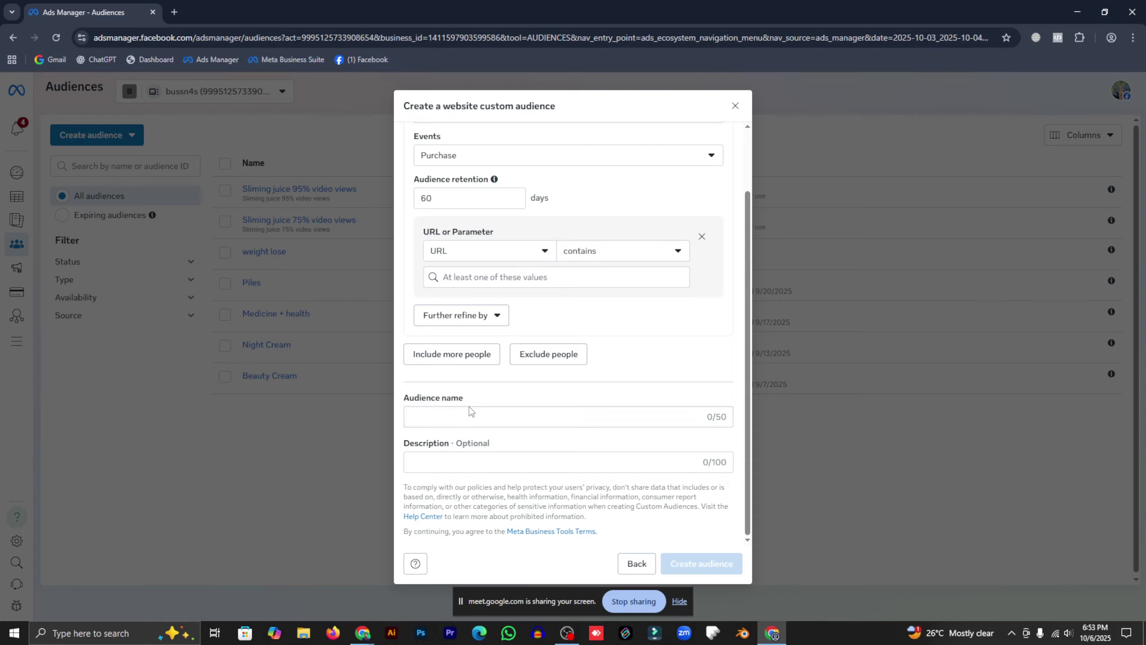
Name the audience "Sn fashion Purchase 60 days" and copy the same text into its description
click(471, 412)
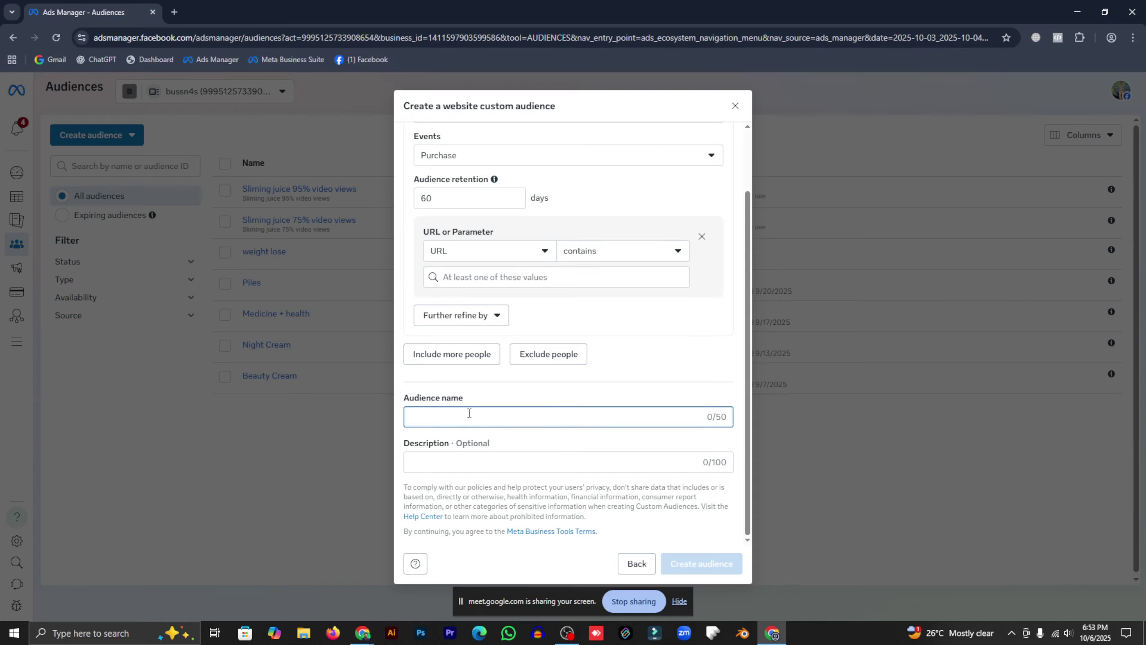
text(Sn )
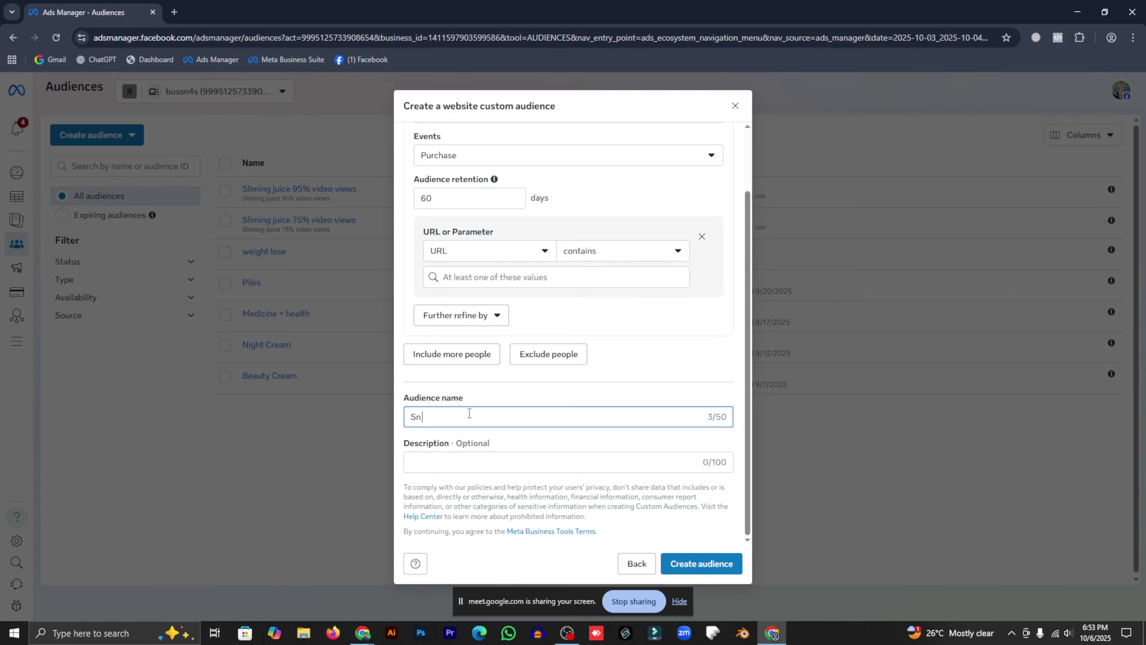
text(fashion Purchase 6)
text(0 days)
drag(524, 417, 391, 419)
key(ctrl+c)
click(450, 466)
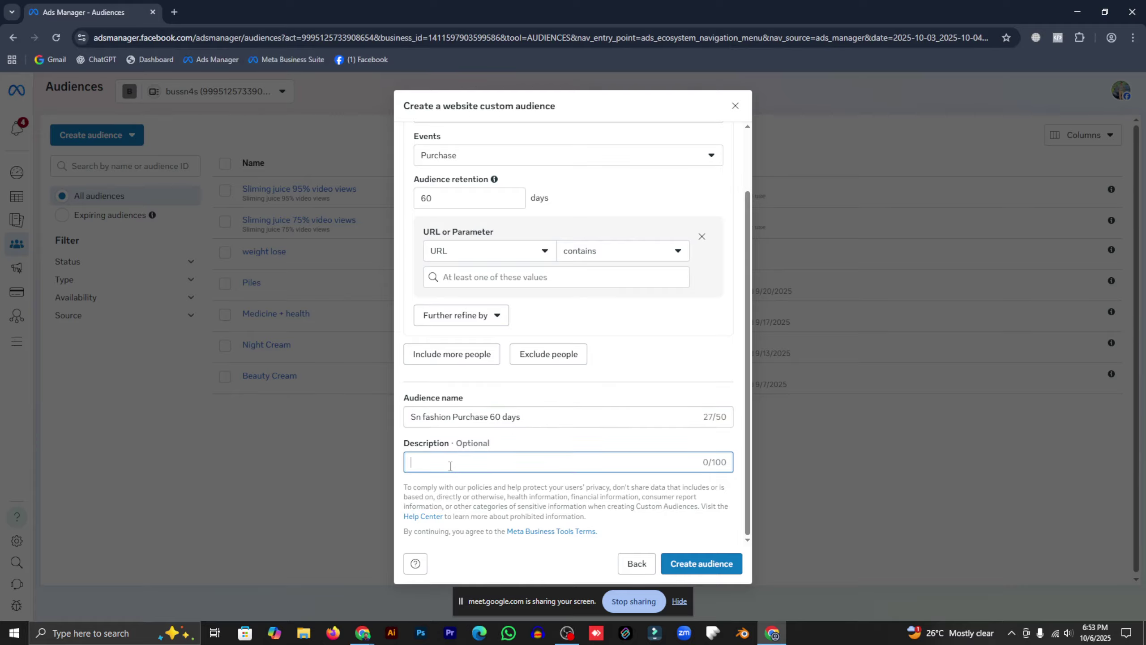
key(ctrl+v)
Review the available website events and try All website visitors as the audience's event
scroll(604, 421, up, 2)
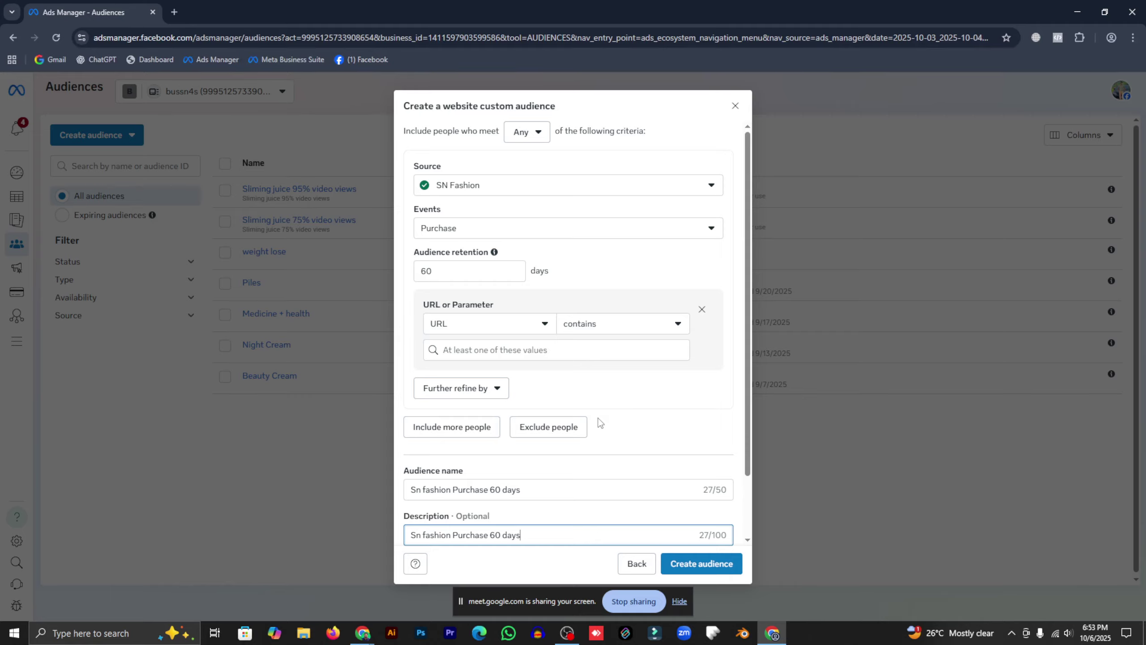
click(499, 229)
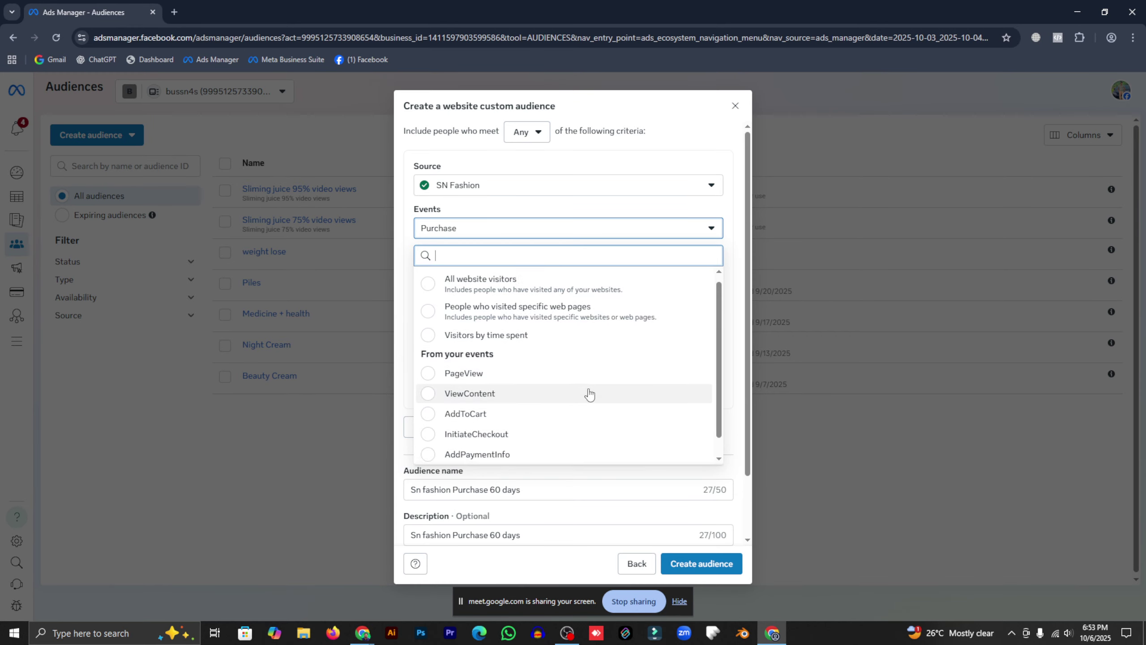
scroll(589, 394, down, 1)
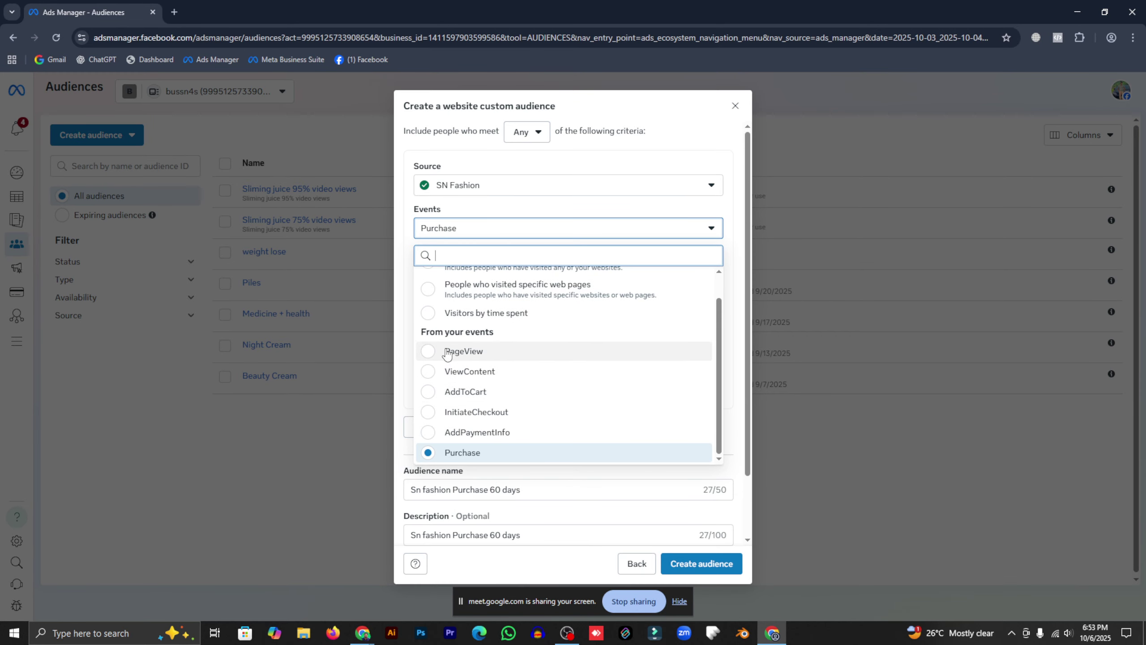
scroll(447, 352, up, 2)
click(451, 289)
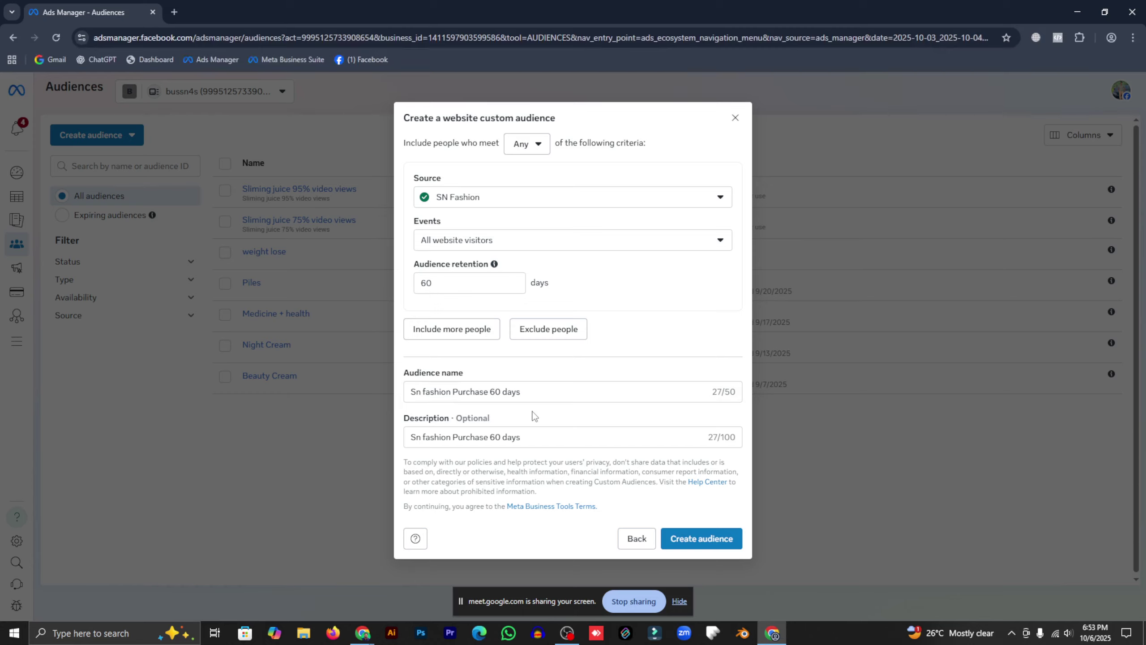
Set the website audience's event to ViewContent
click(452, 239)
click(451, 239)
click(493, 252)
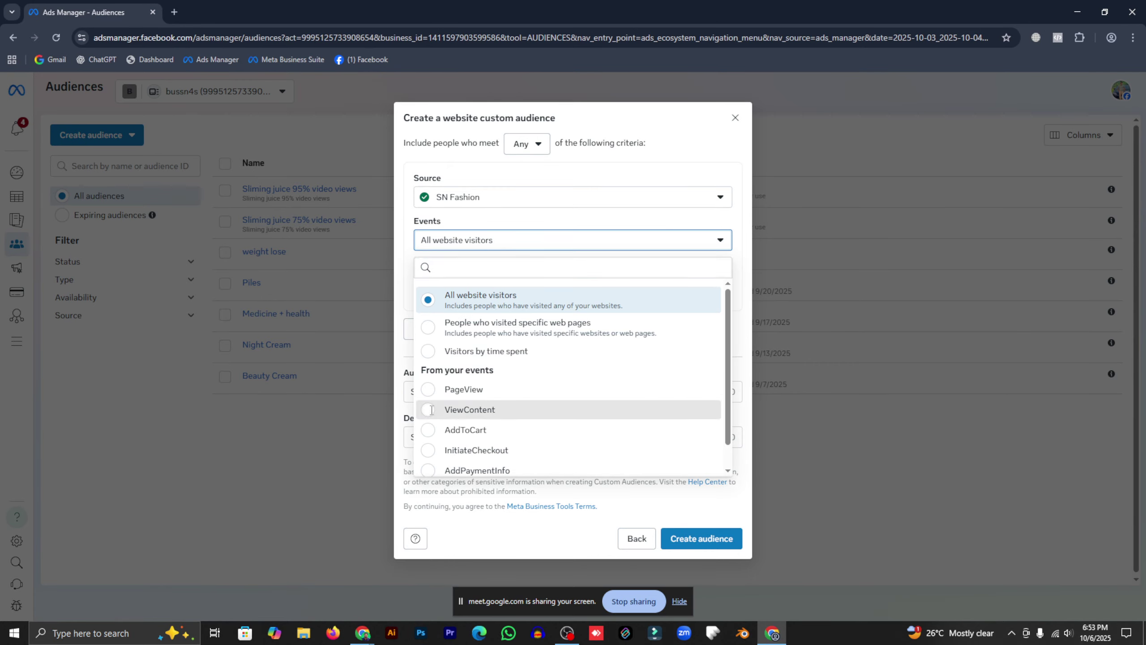
click(451, 410)
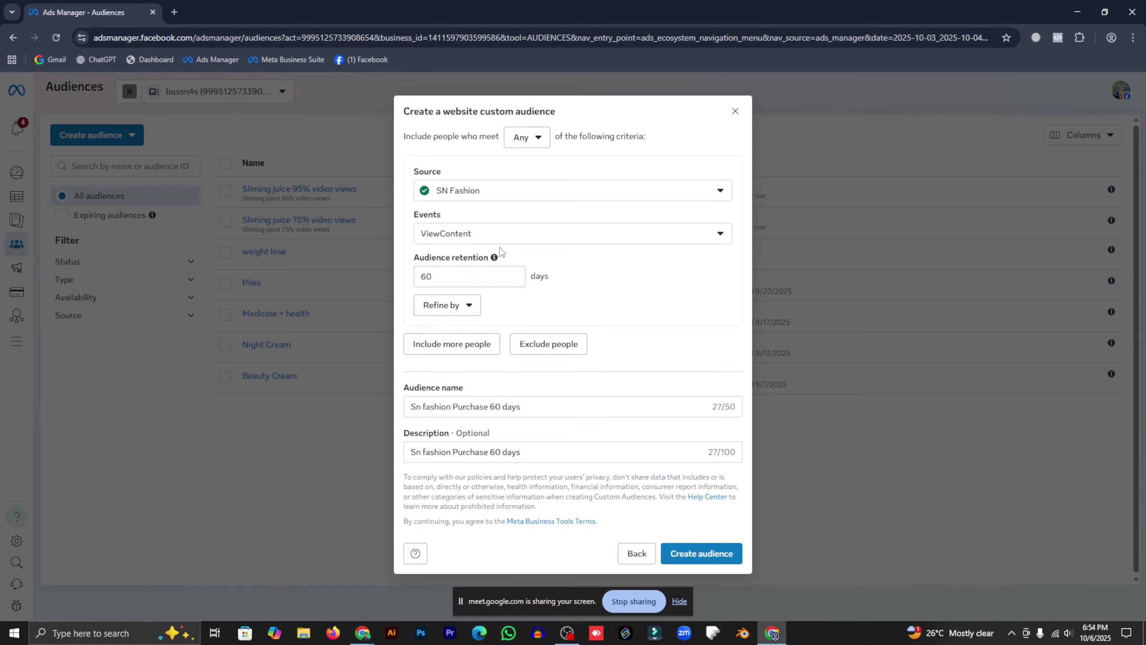
click(494, 236)
click(494, 235)
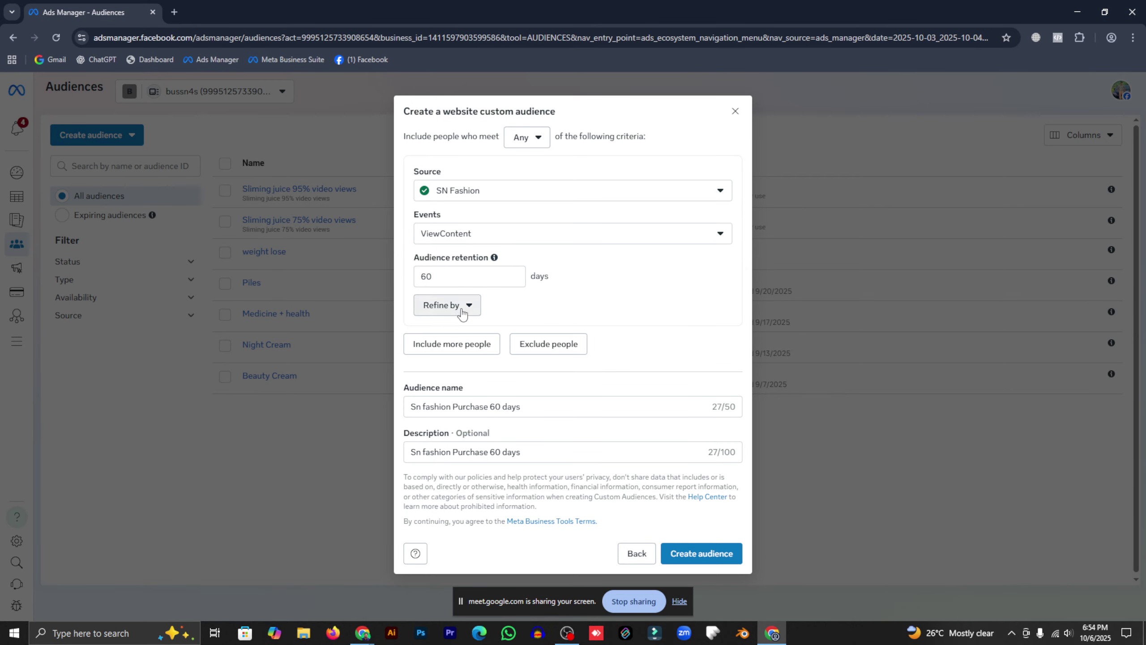
Refine the ViewContent audience by URL/Parameter, review the condition options, and keep URL contains with the value empty
click(461, 303)
click(457, 338)
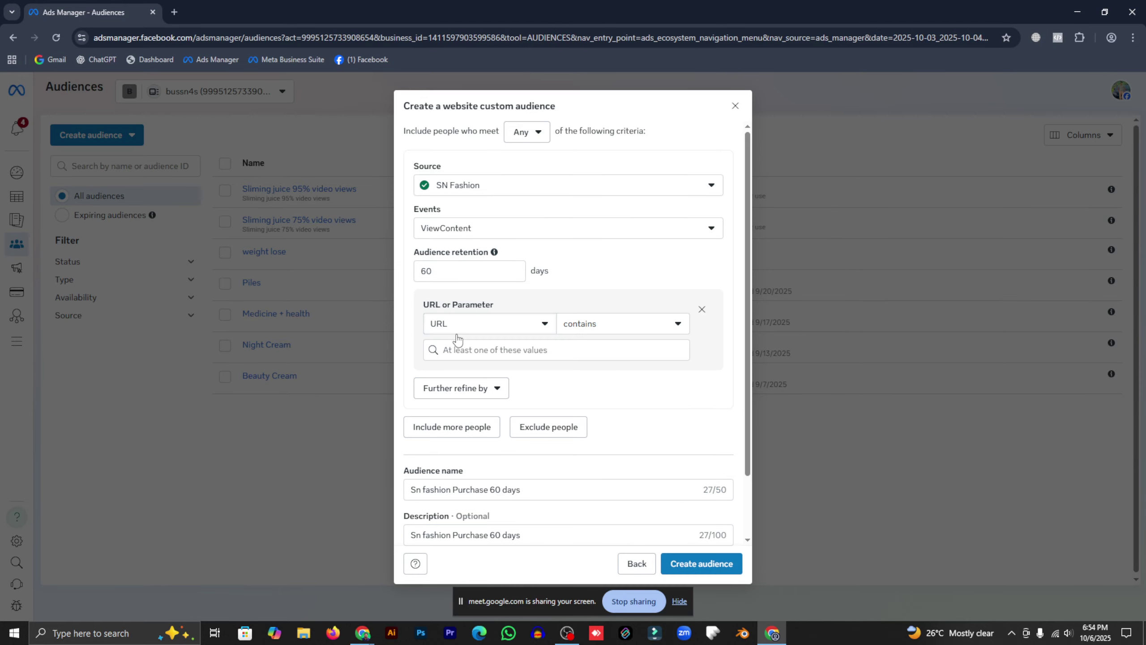
click(506, 351)
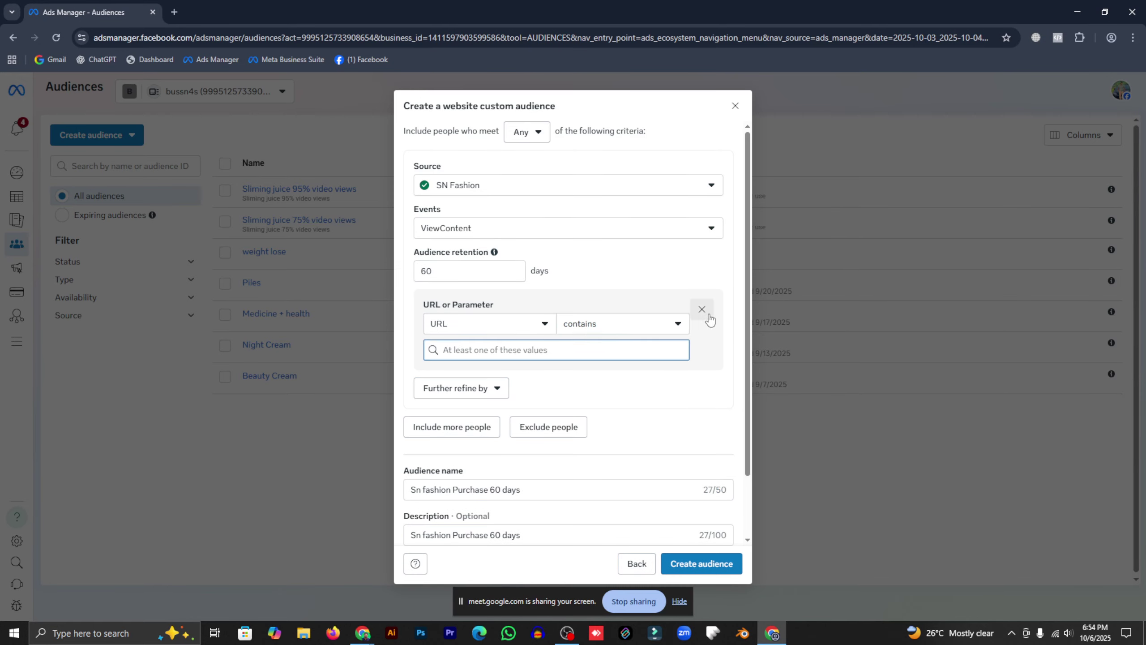
click(643, 324)
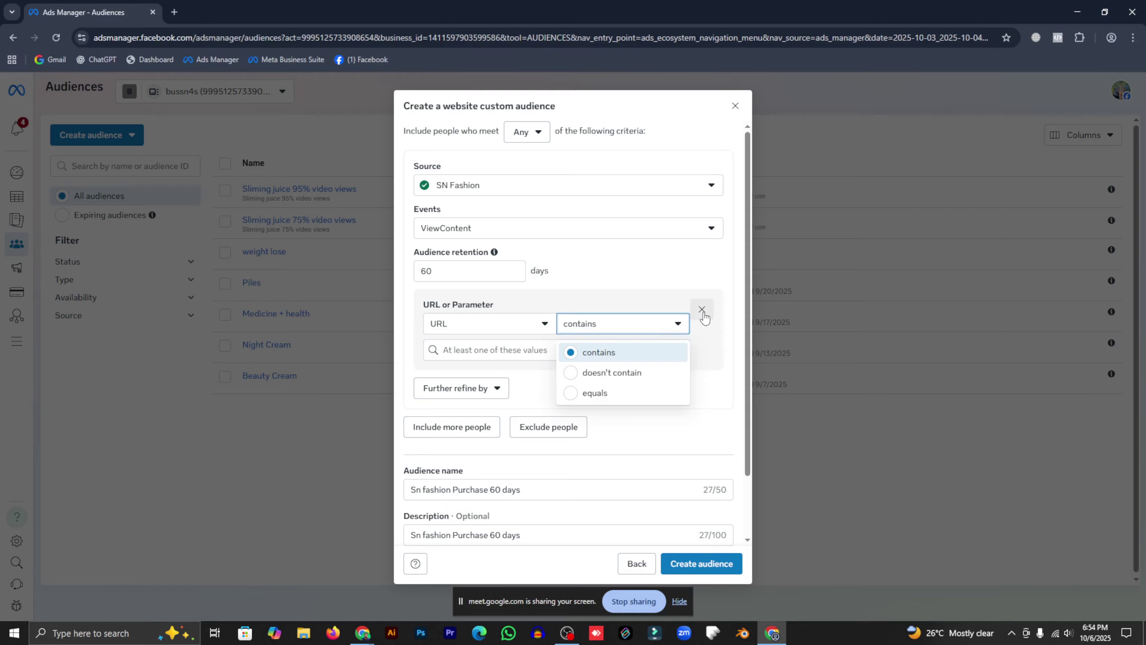
click(537, 331)
click(539, 330)
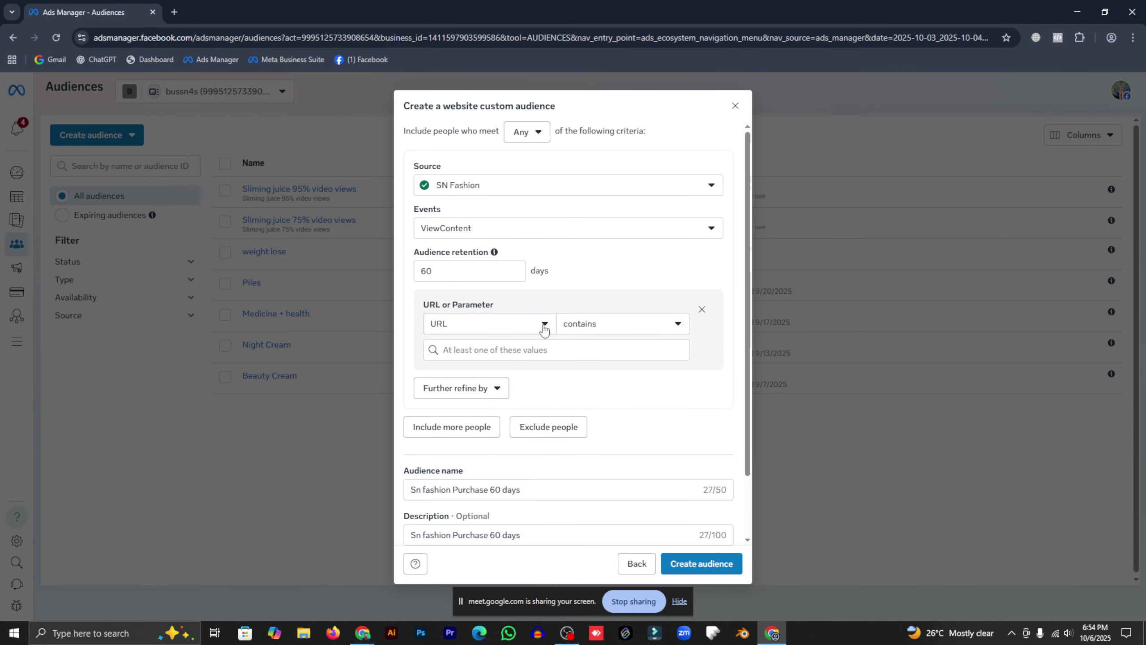
click(551, 352)
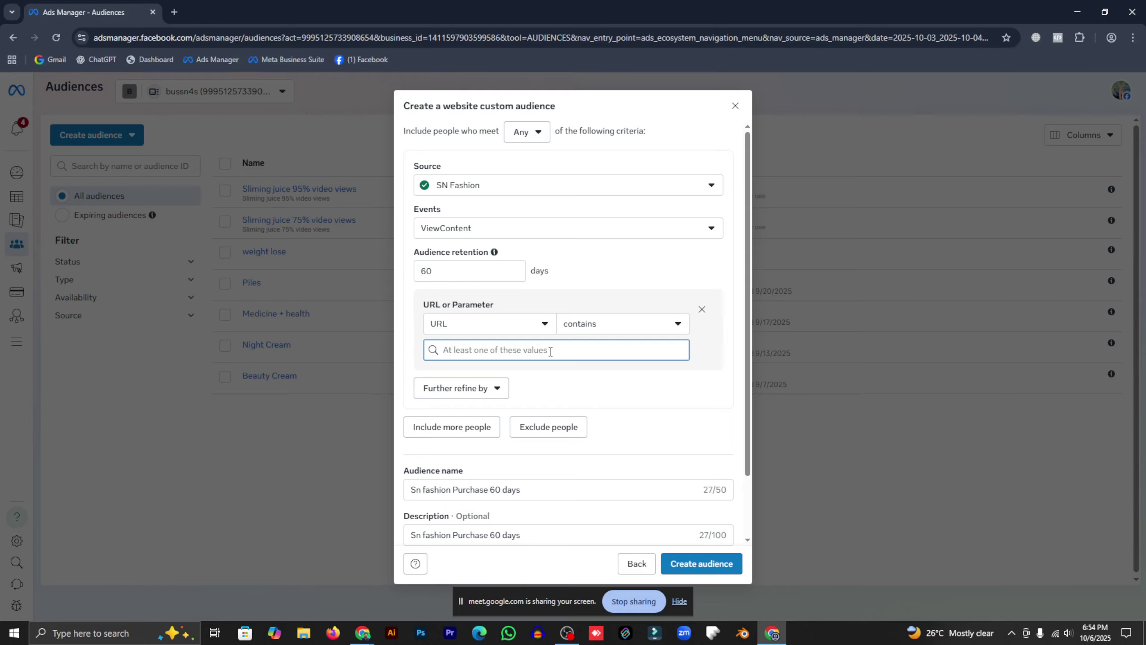
scroll(582, 434, down, 2)
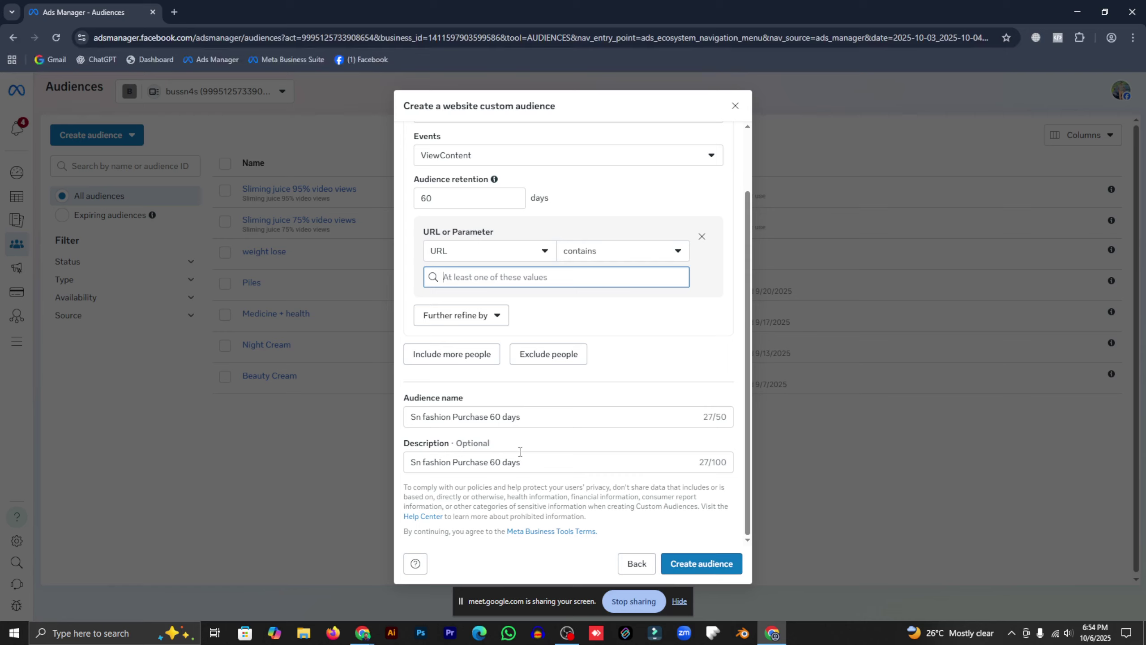
Create the website custom audience "Sn fashion Purchase 60 days" and close the suggested next steps
drag(488, 418, 453, 420)
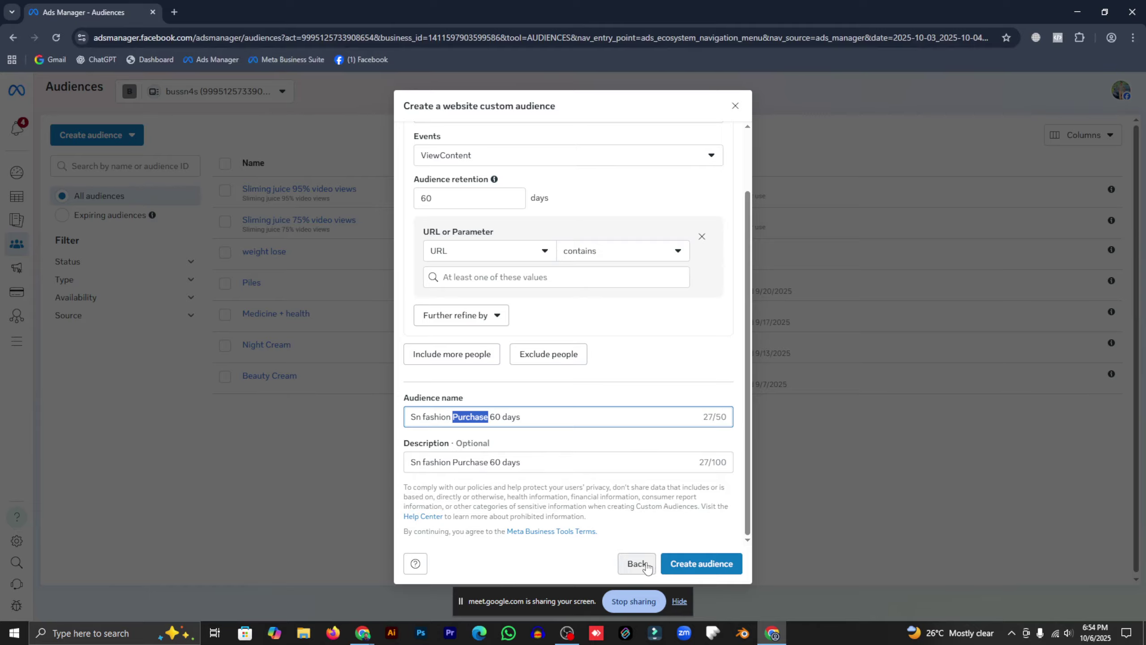
click(702, 571)
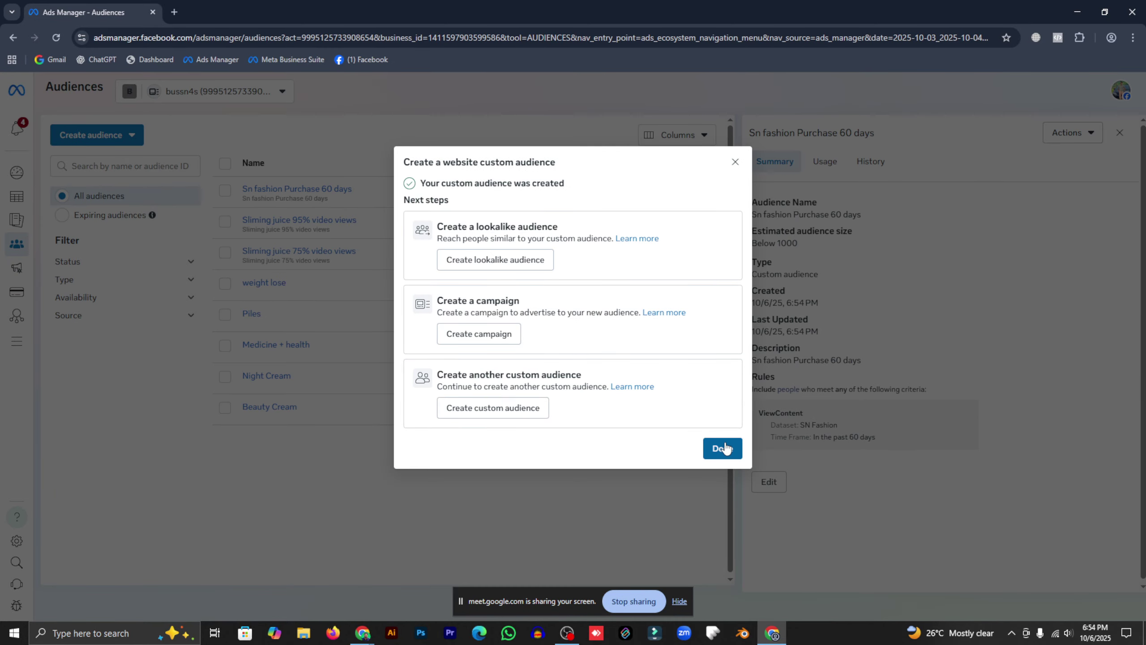
click(722, 448)
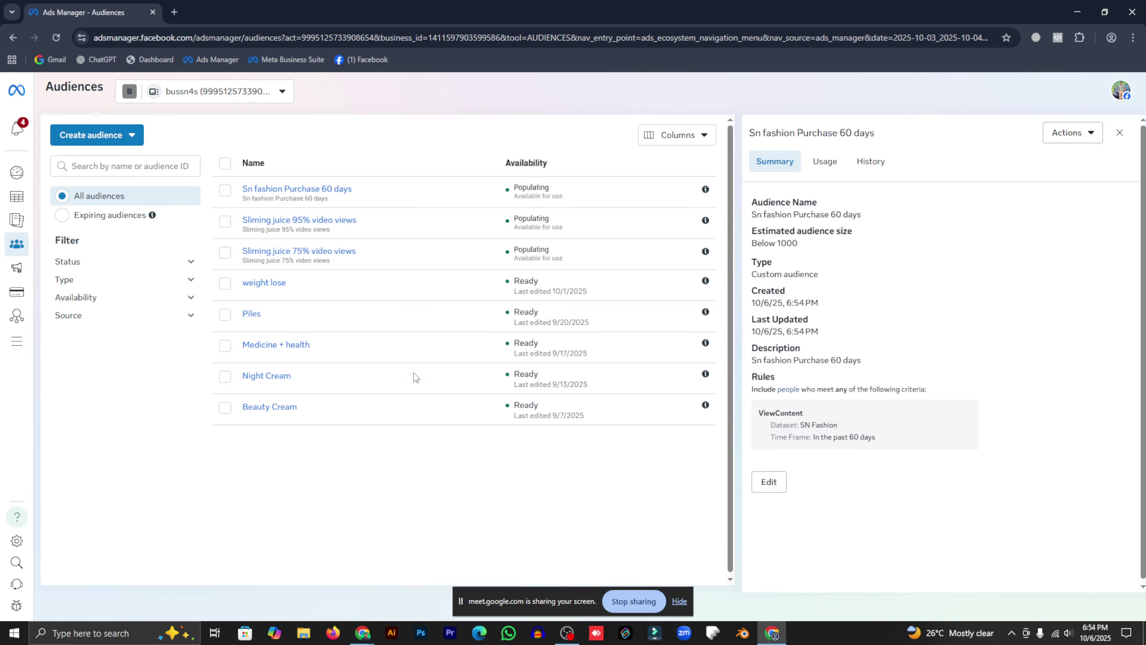
Review the new audience's rules, sort the audiences by name, examine their availability, and close the audience details
mouse_move(318, 187)
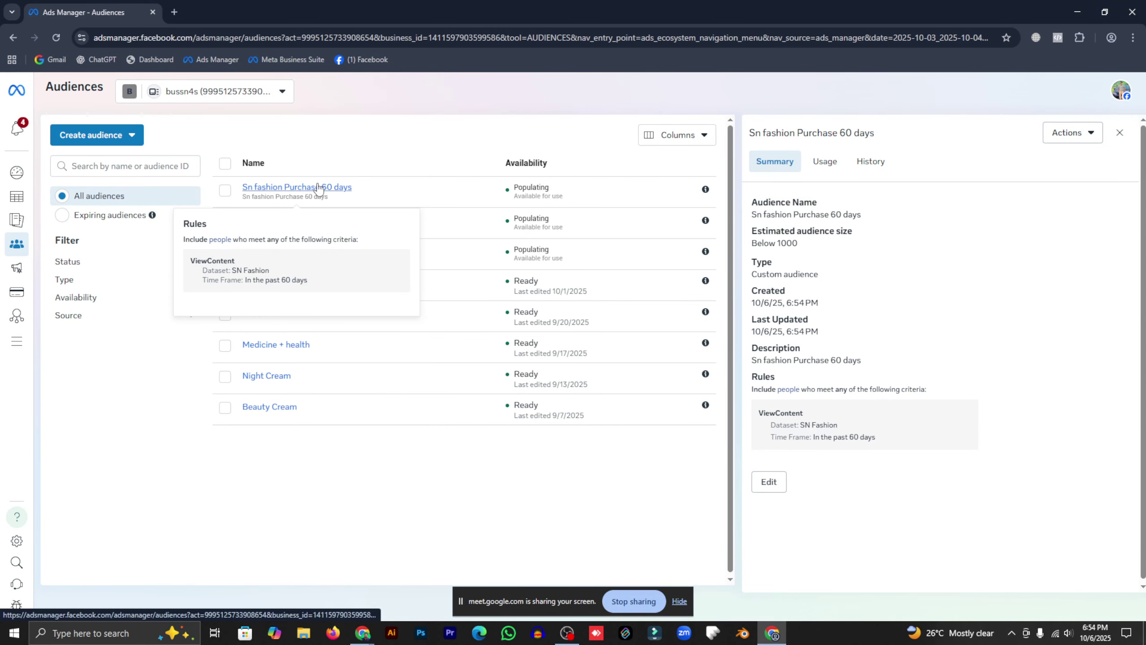
click(376, 164)
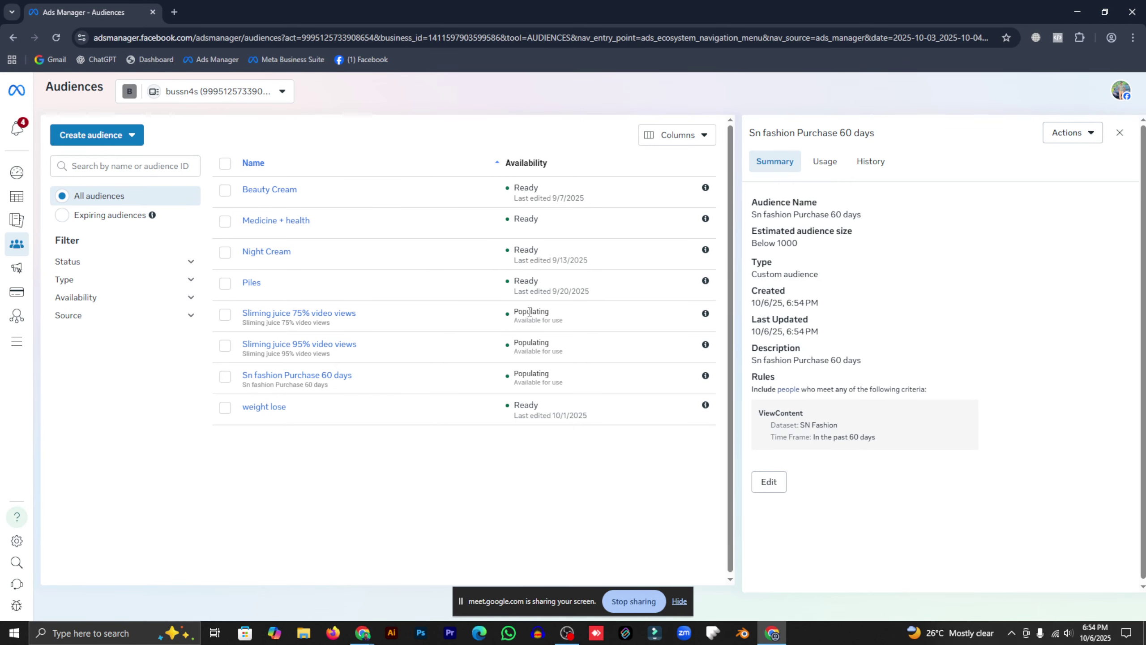
drag(516, 296, 537, 406)
click(534, 459)
drag(377, 348, 576, 320)
click(526, 346)
click(546, 351)
click(541, 316)
click(1120, 132)
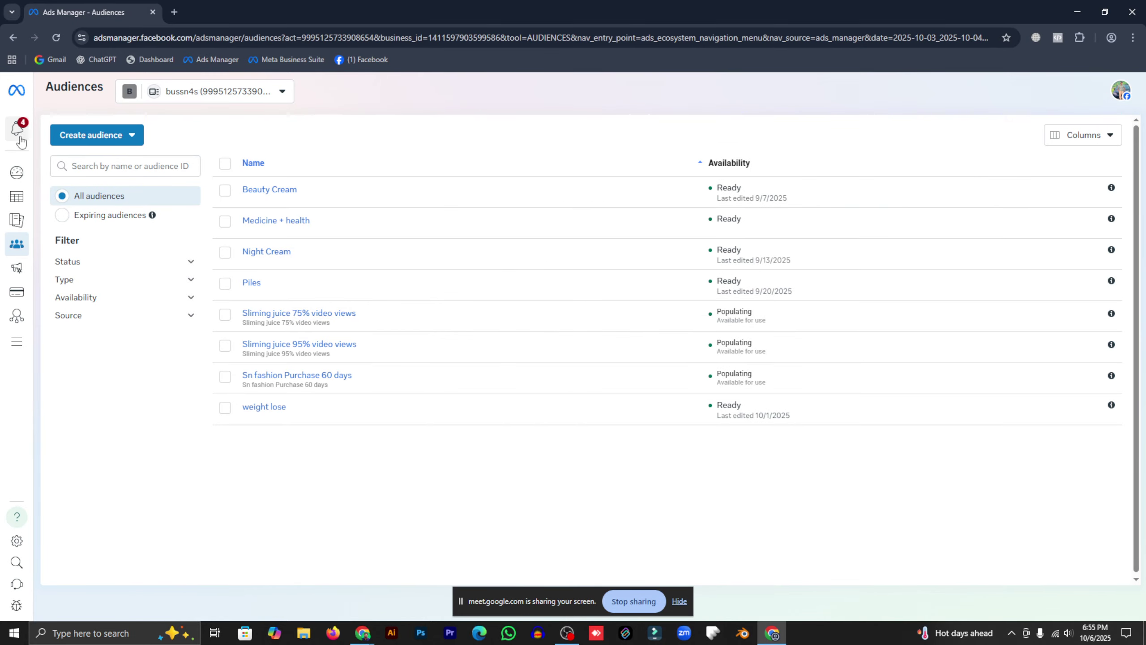
Reopen the audience list and look through the custom audience sources, including Facebook Page, without creating another audience
mouse_move(16, 172)
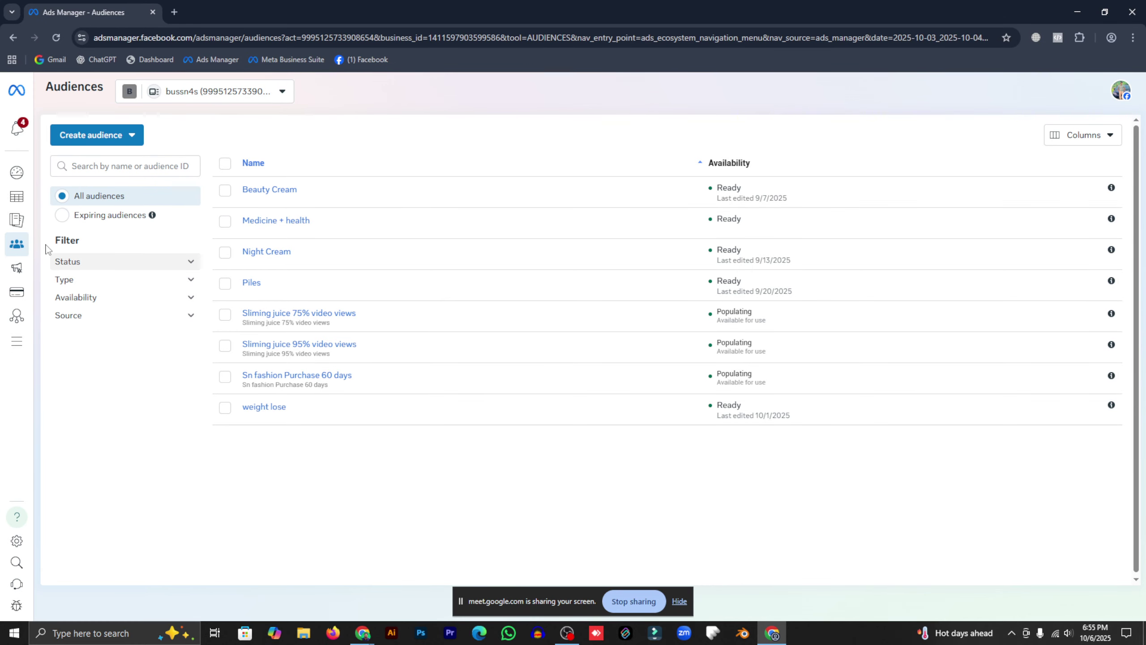
mouse_move(23, 220)
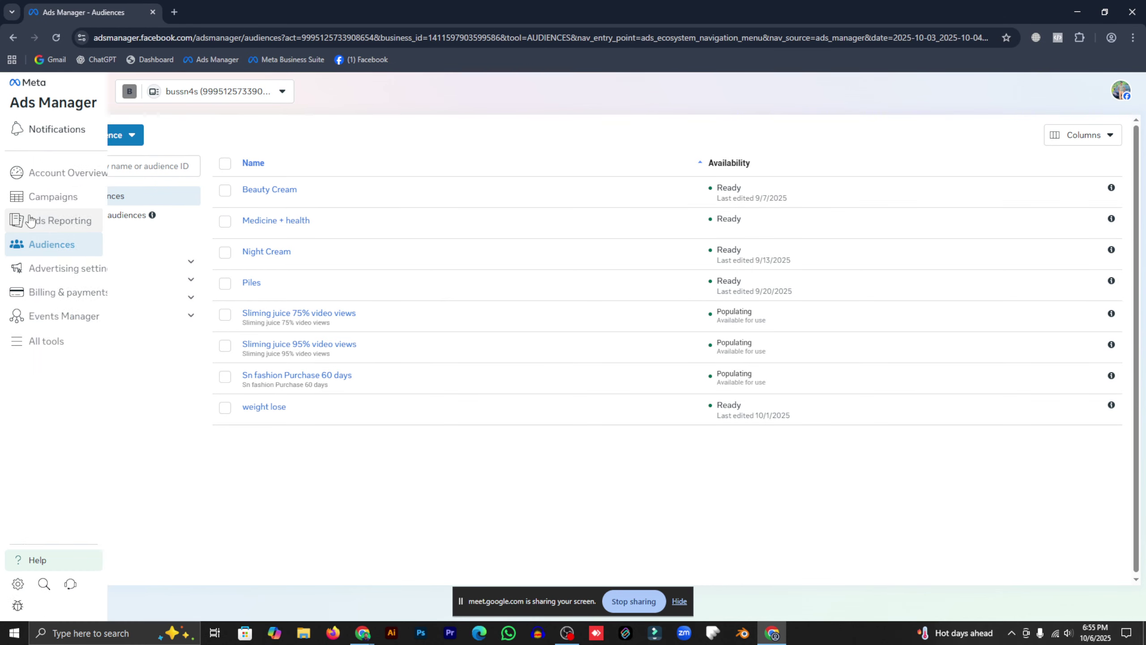
click(88, 239)
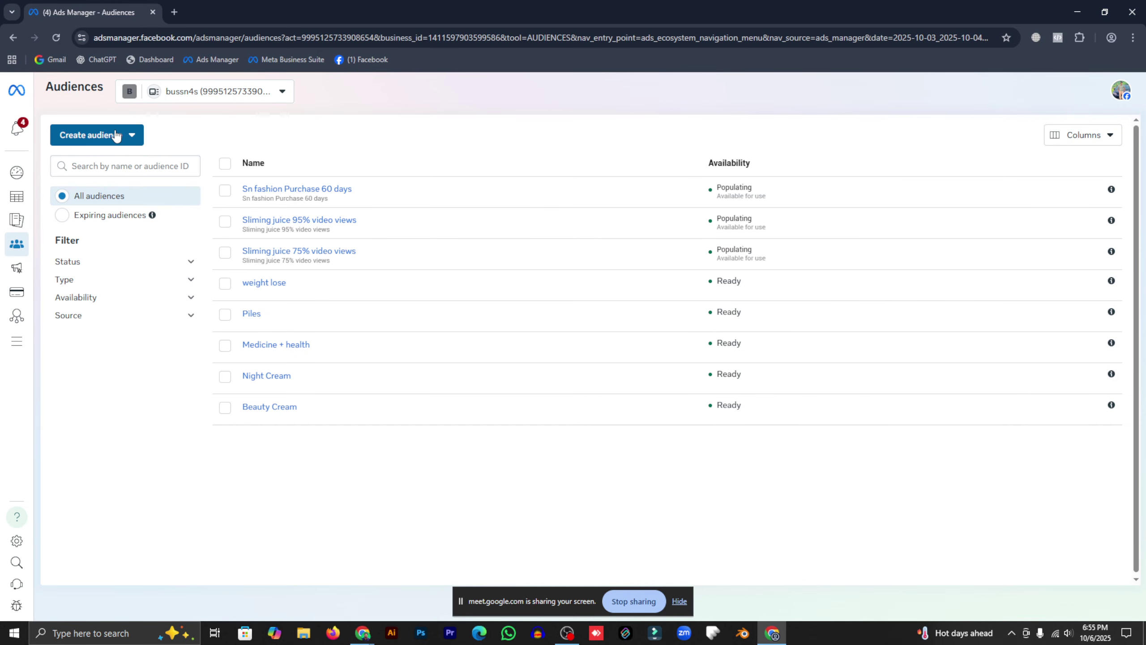
click(111, 135)
click(123, 164)
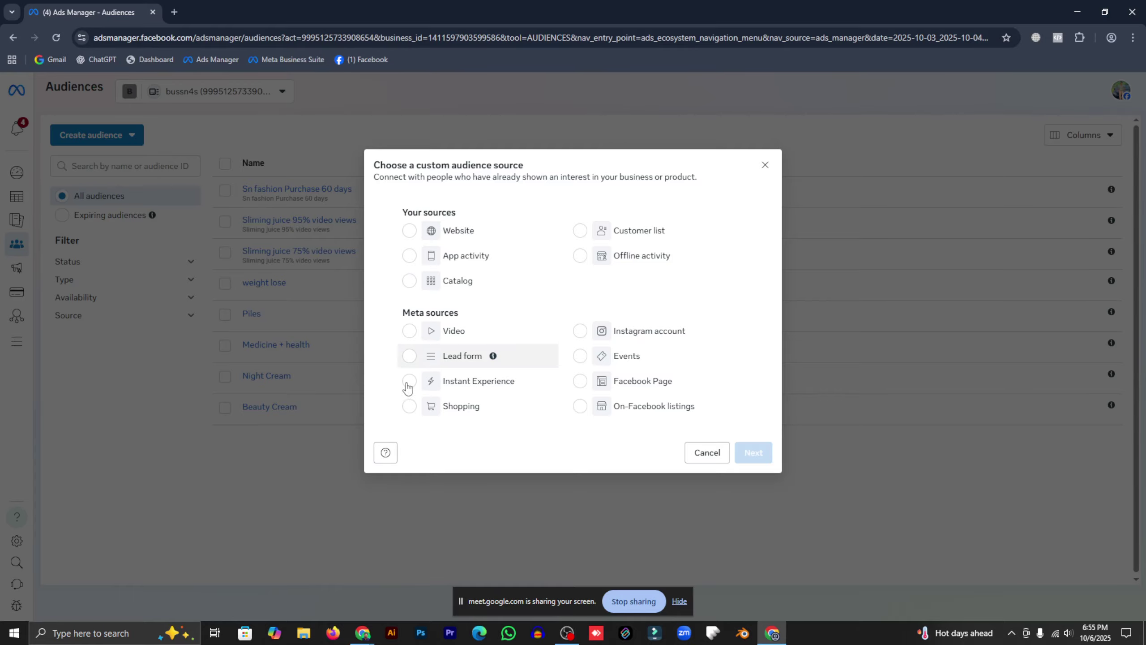
click(583, 383)
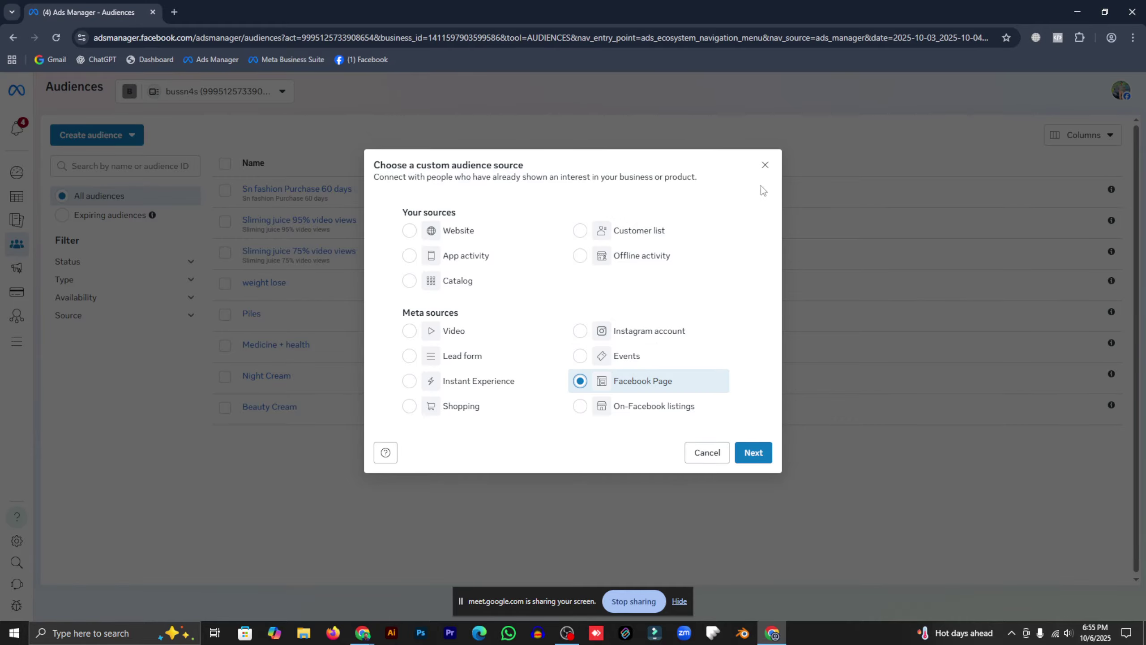
click(765, 164)
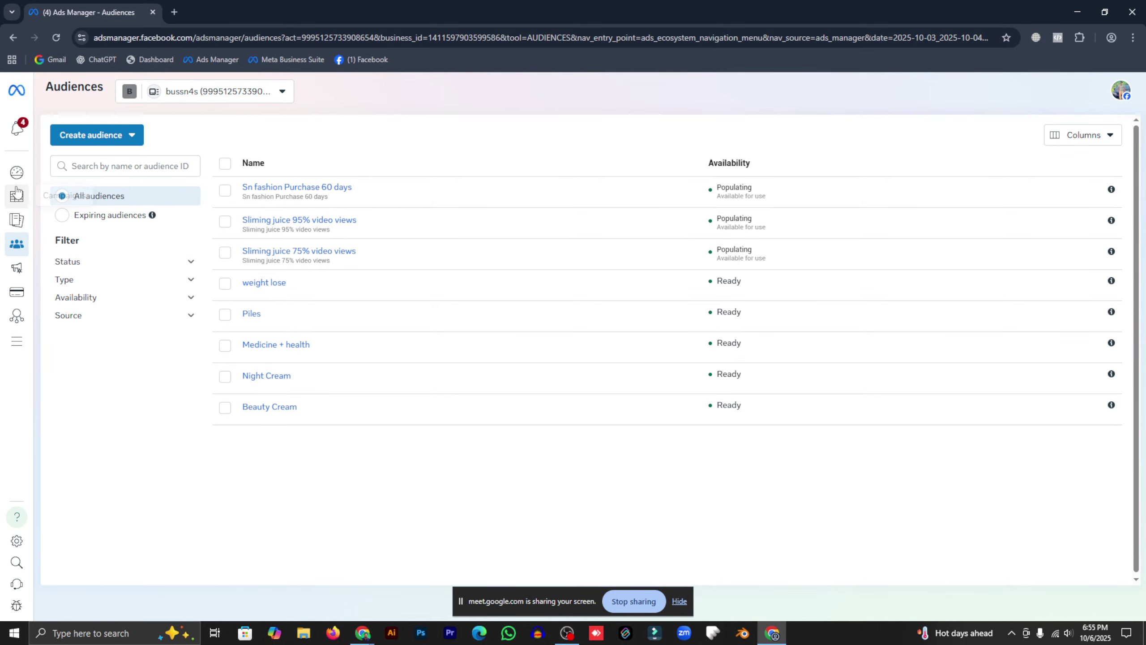
Open the ad account's Campaigns page
click(62, 196)
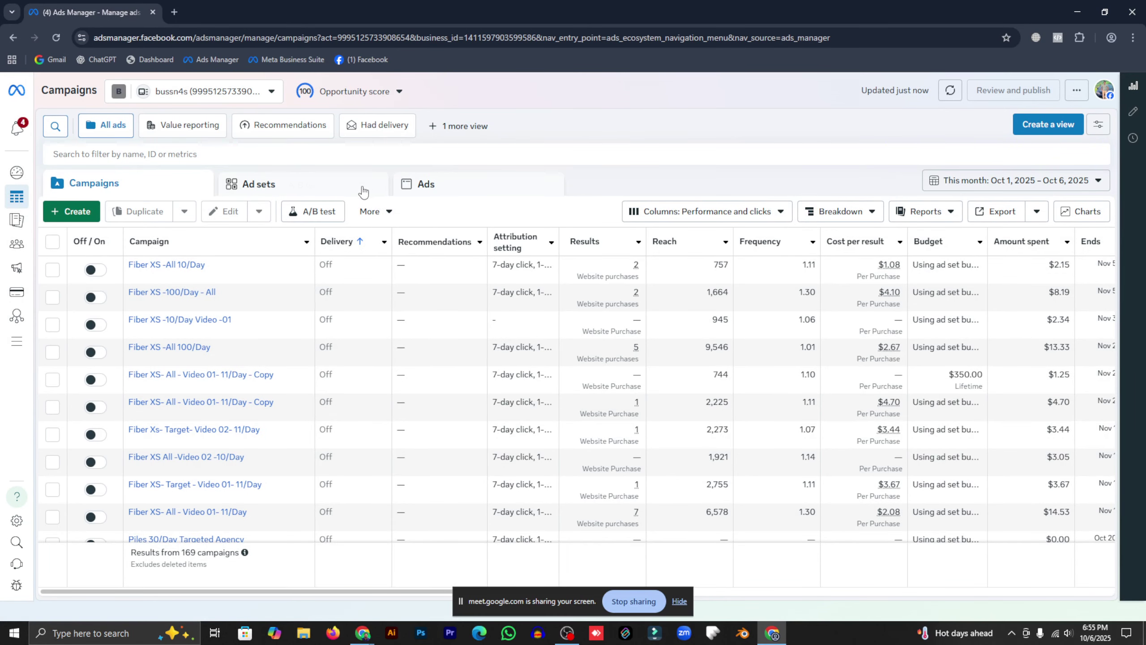
click(77, 212)
click(463, 393)
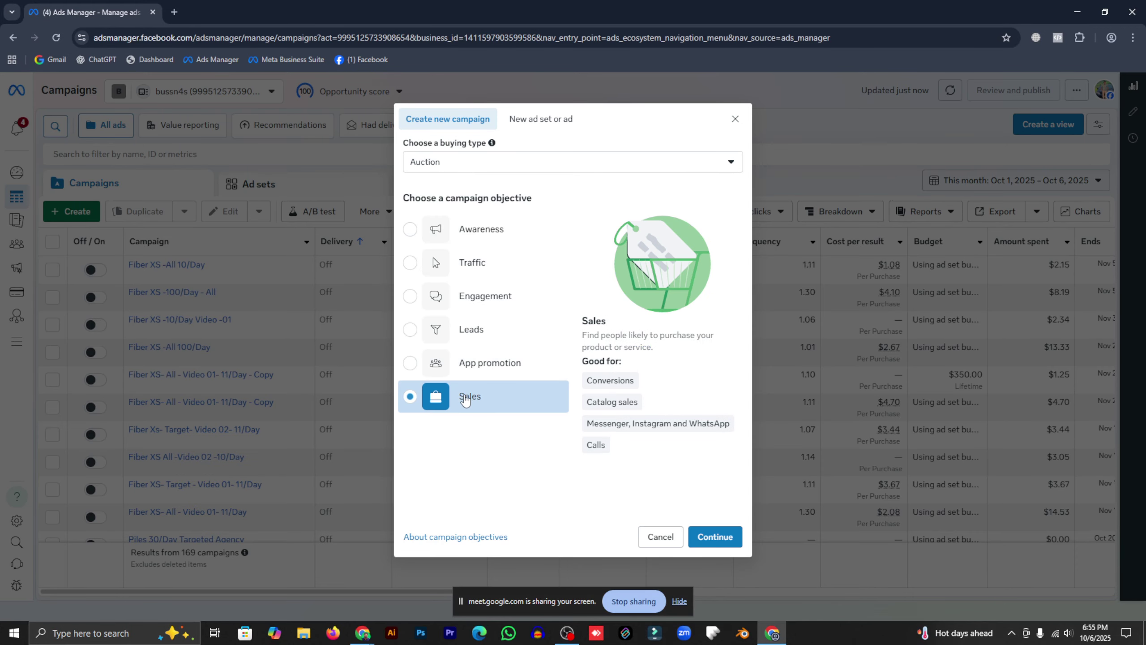
click(717, 537)
mouse_move(603, 443)
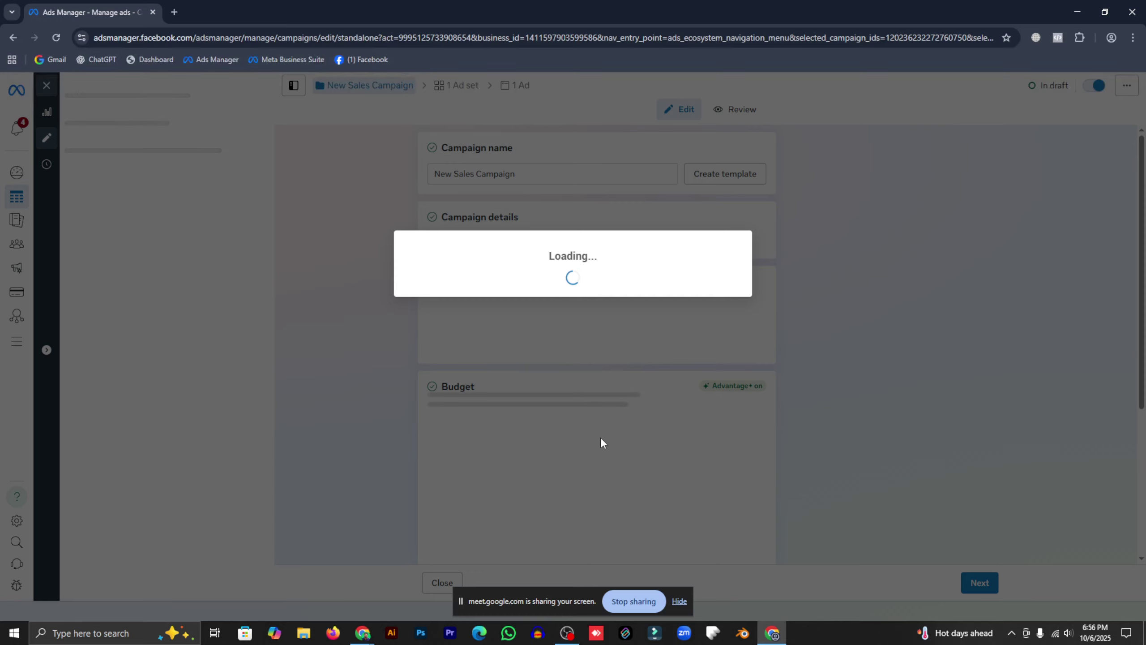
click(14, 38)
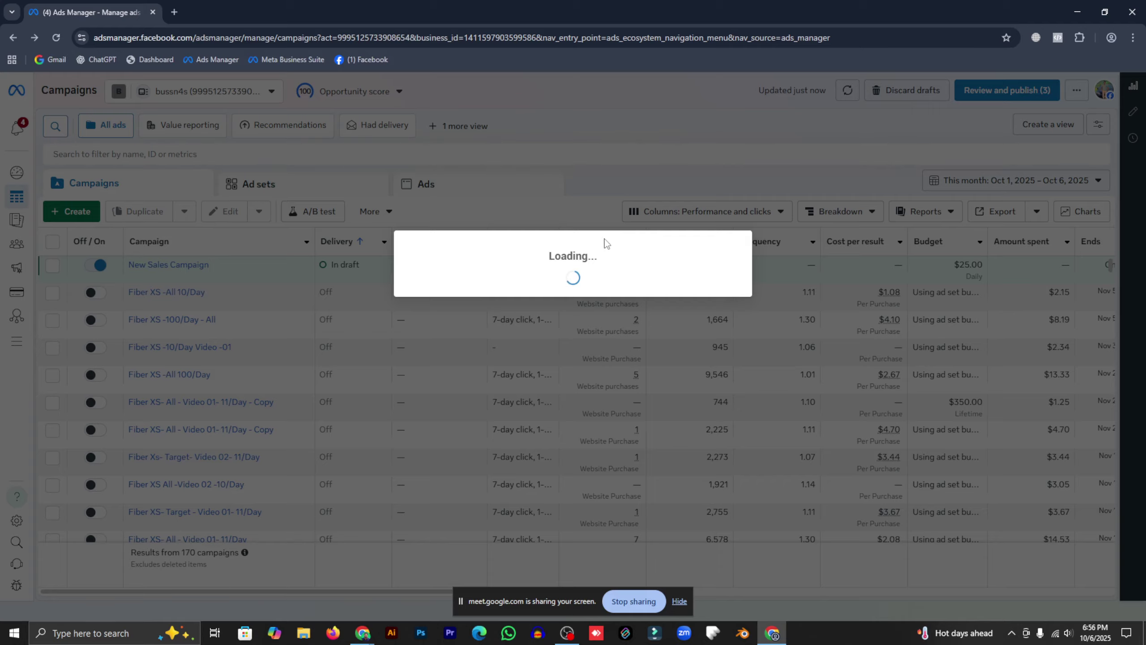
right_click(93, 16)
click(131, 108)
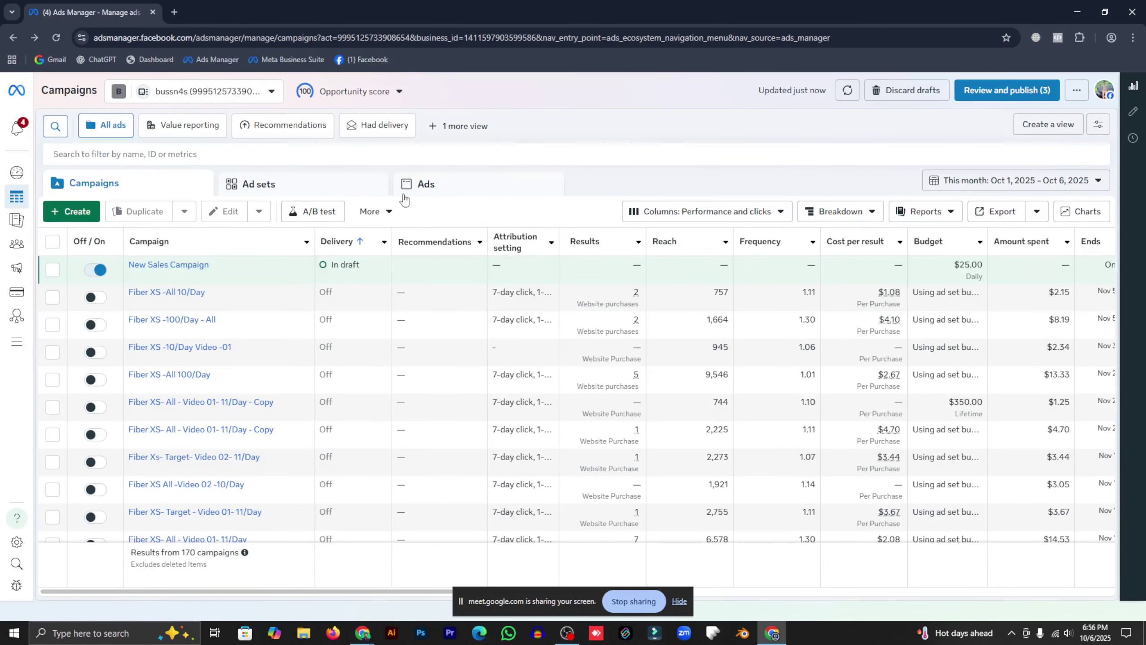
click(908, 90)
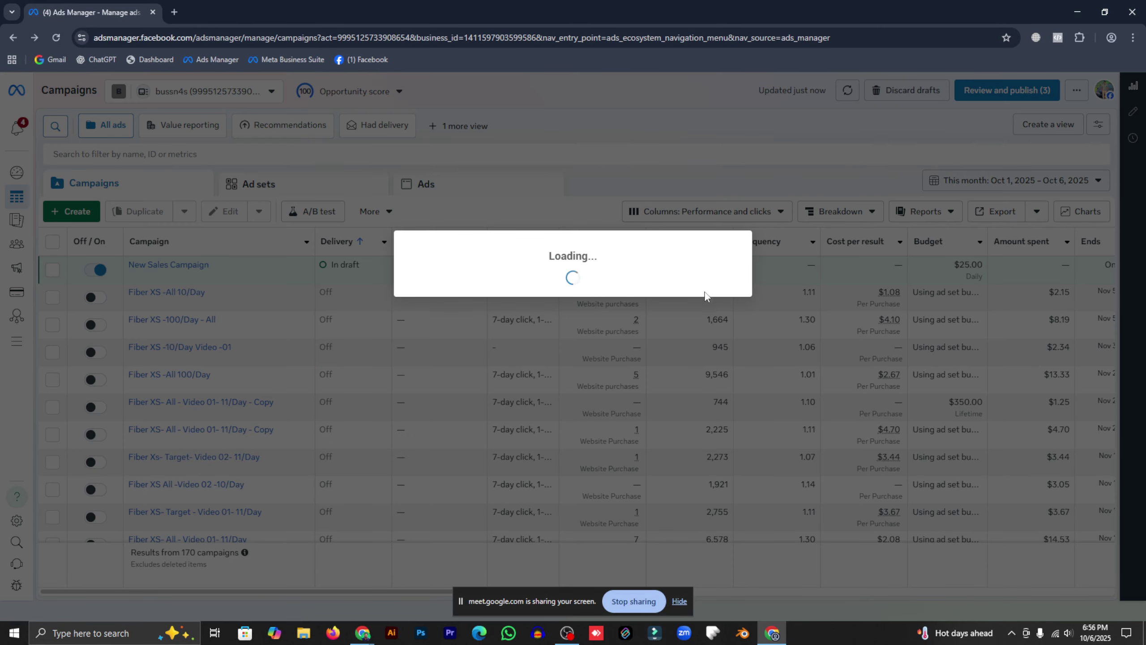
click(672, 305)
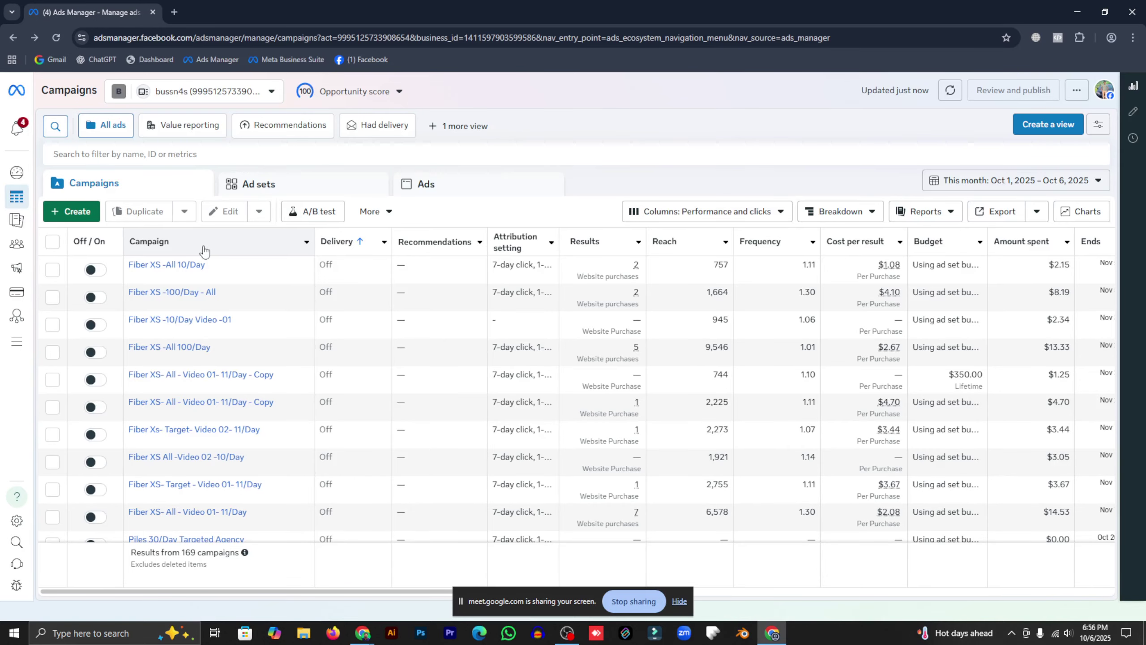
Create a new Auction campaign with the Sales objective and name it "Sliming Juice Re target"
click(75, 212)
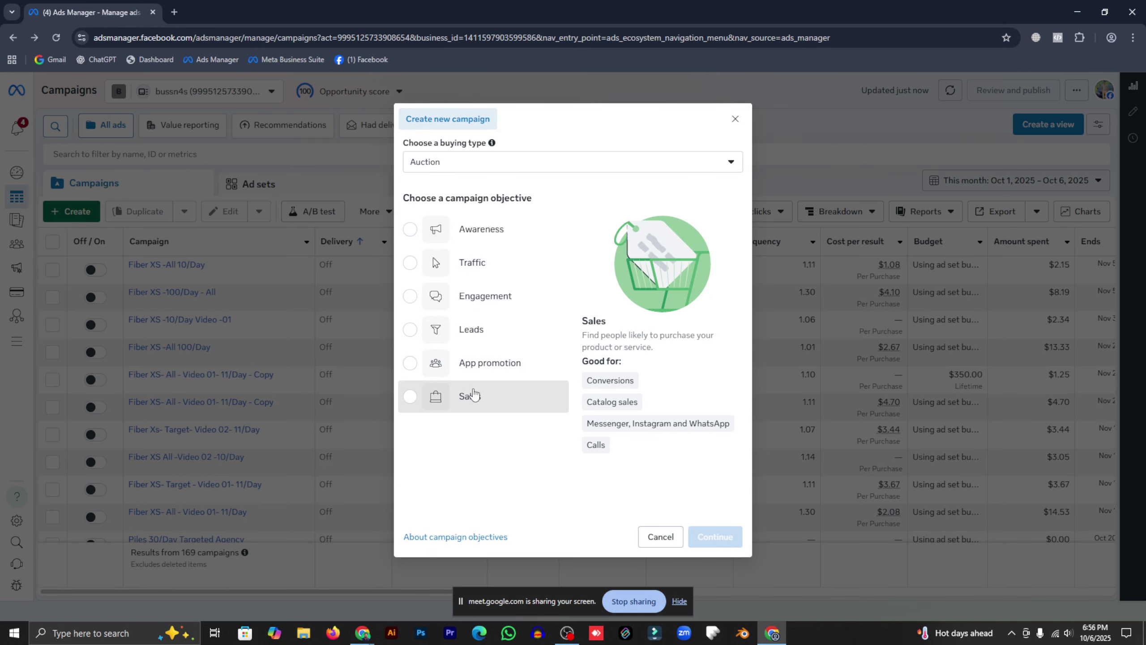
click(474, 396)
click(715, 536)
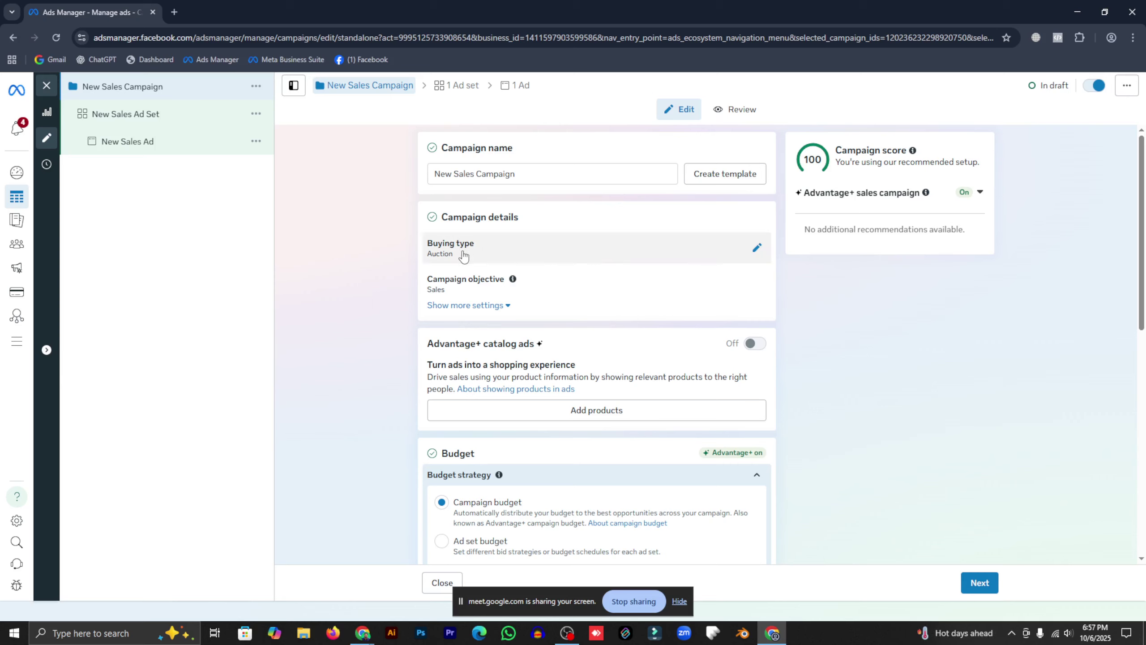
drag(526, 175, 426, 180)
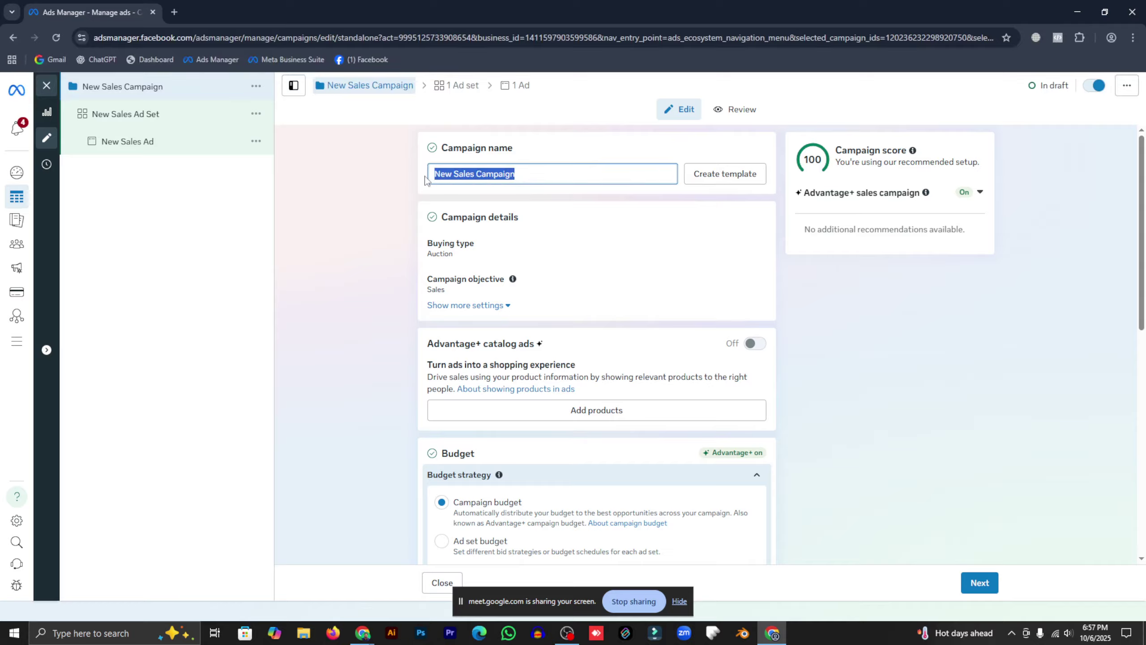
text(Sliming Juice Re target)
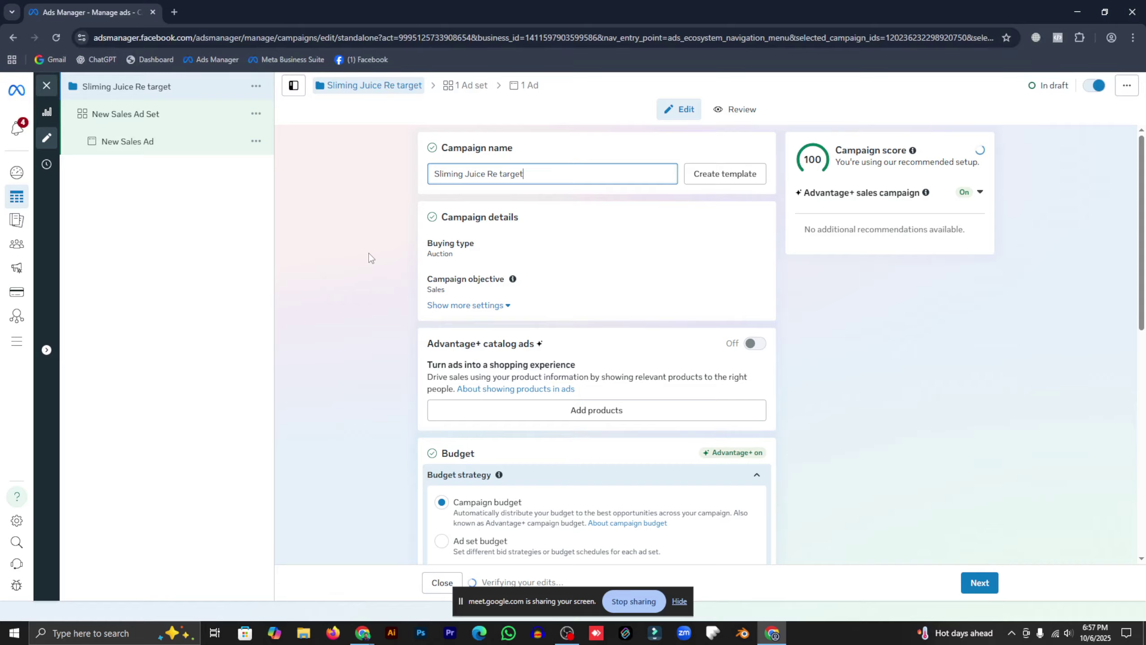
Set the campaign's budget strategy to Ad set budget, leaving budget sharing with other ad sets off
scroll(369, 253, down, 5)
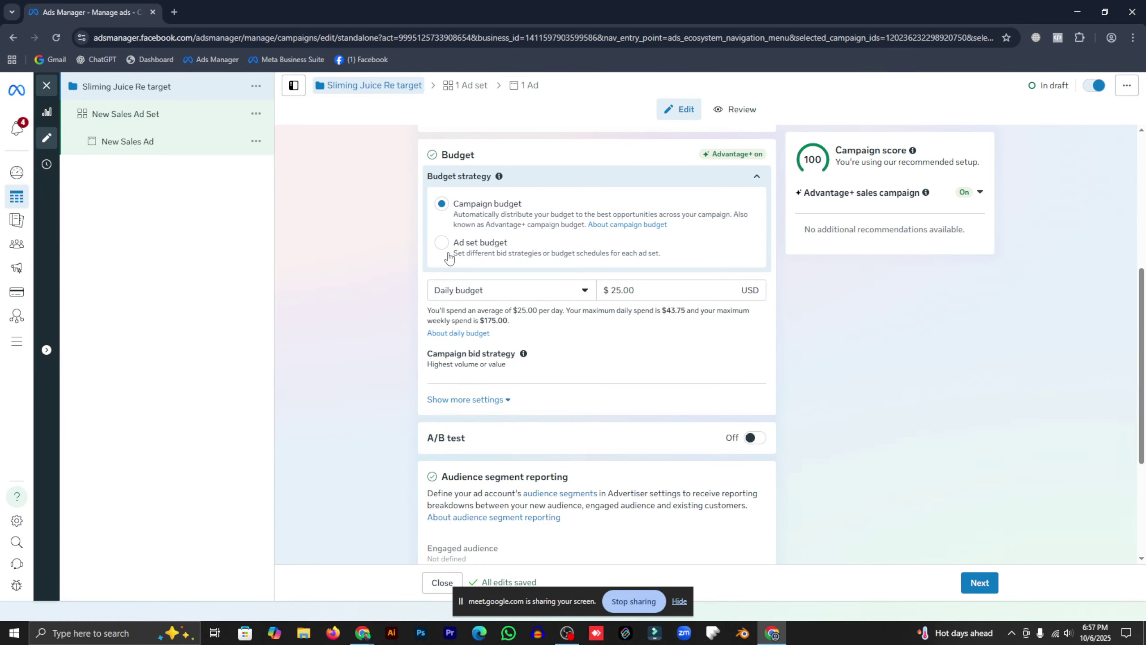
scroll(448, 262, up, 4)
scroll(442, 293, down, 4)
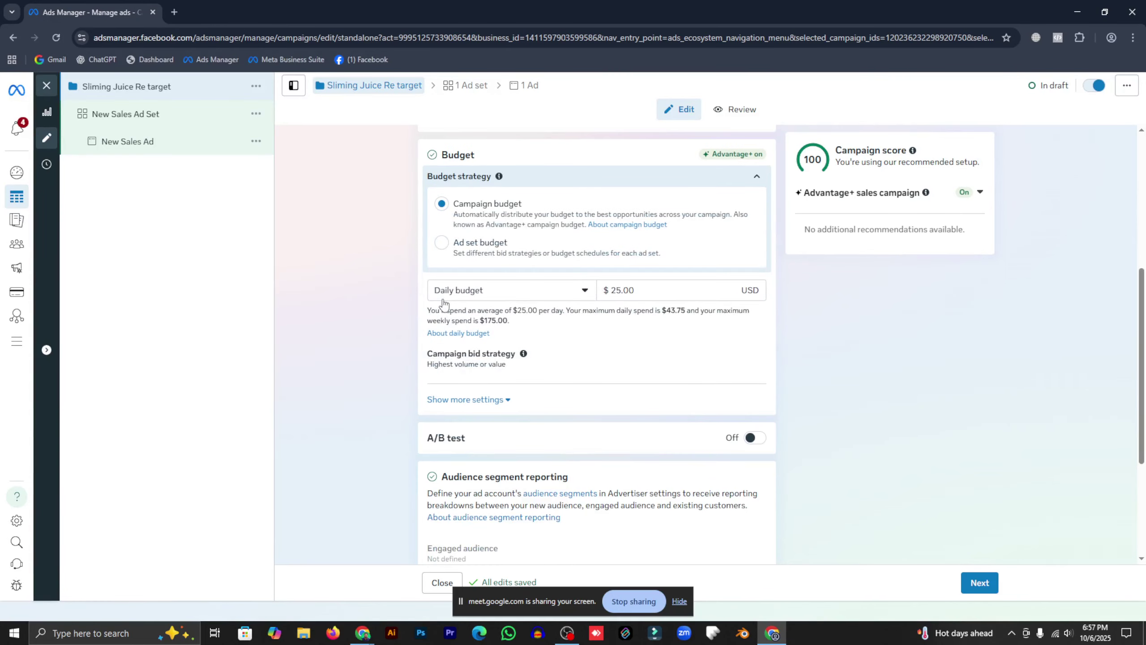
click(442, 246)
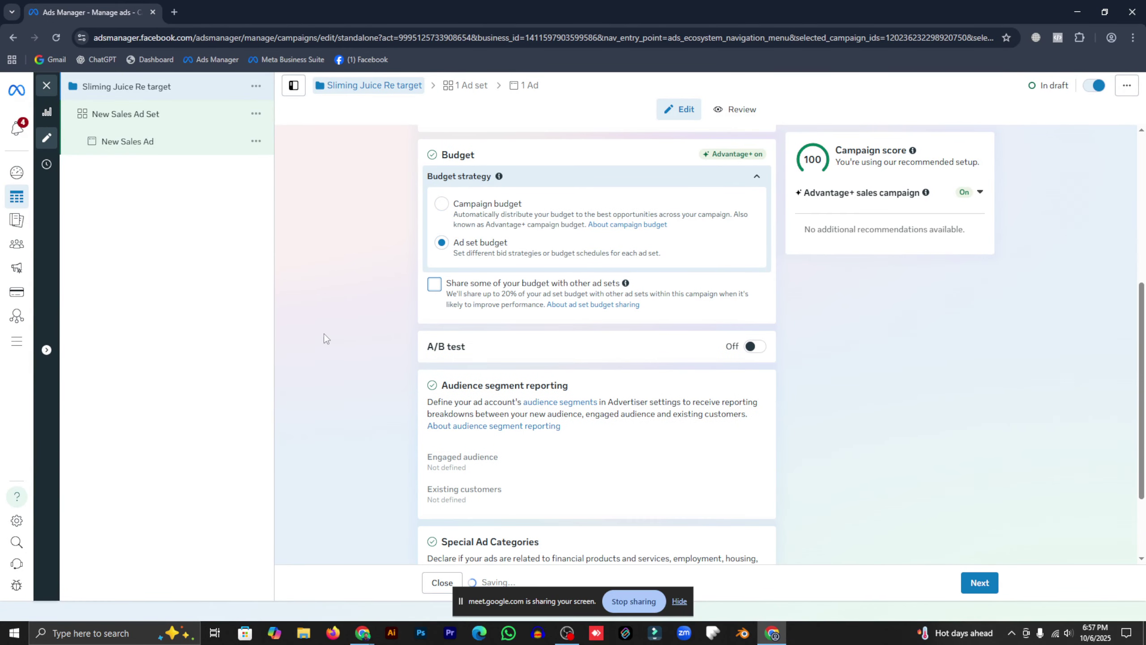
scroll(357, 357, down, 2)
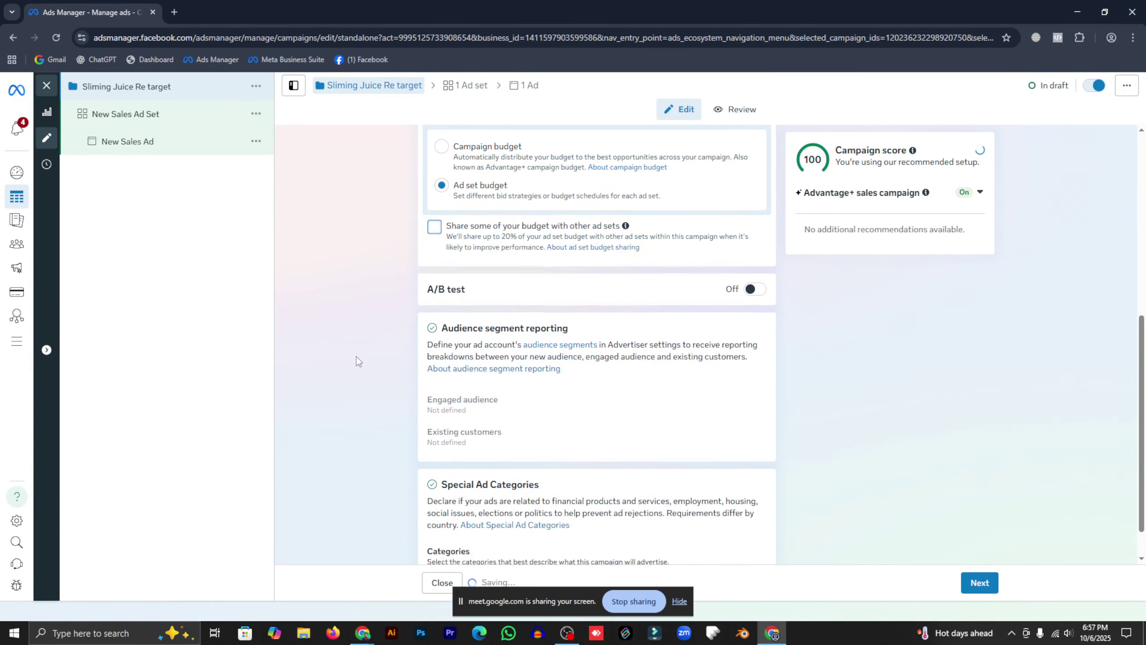
Continue to the ad set and set its conversion location to Website only
click(975, 583)
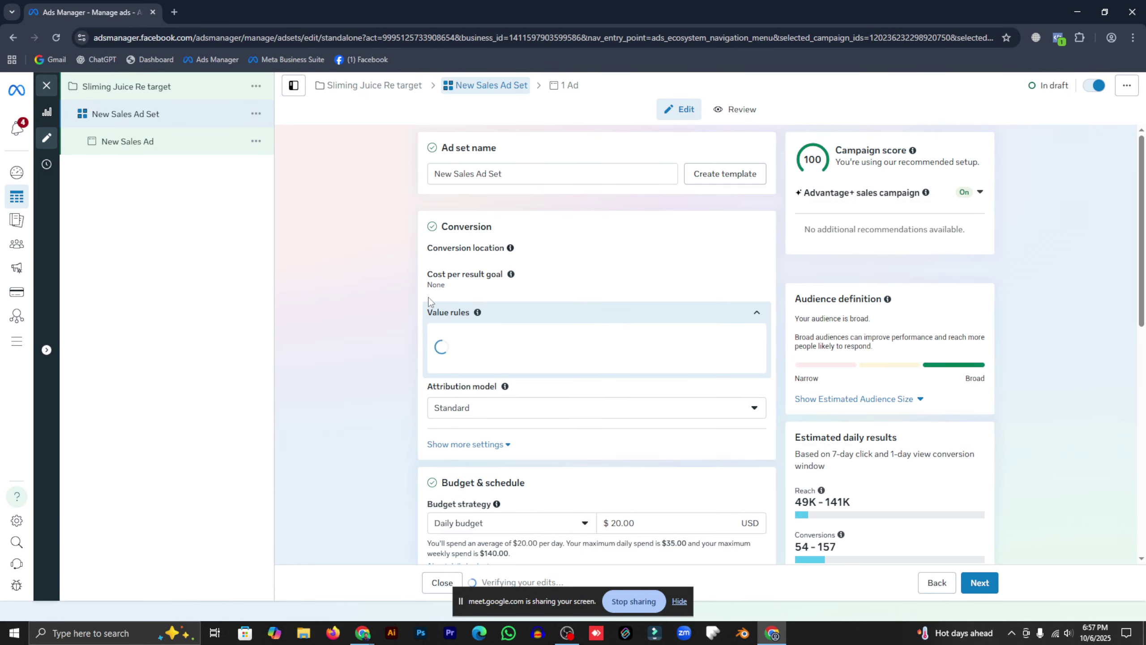
click(457, 310)
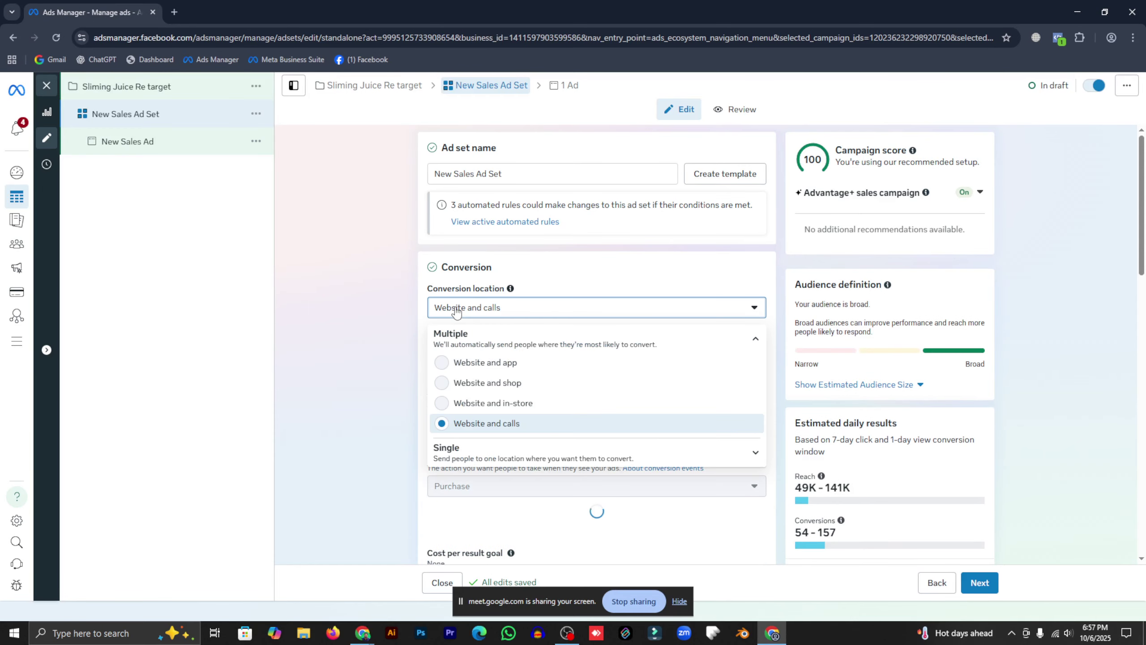
click(459, 477)
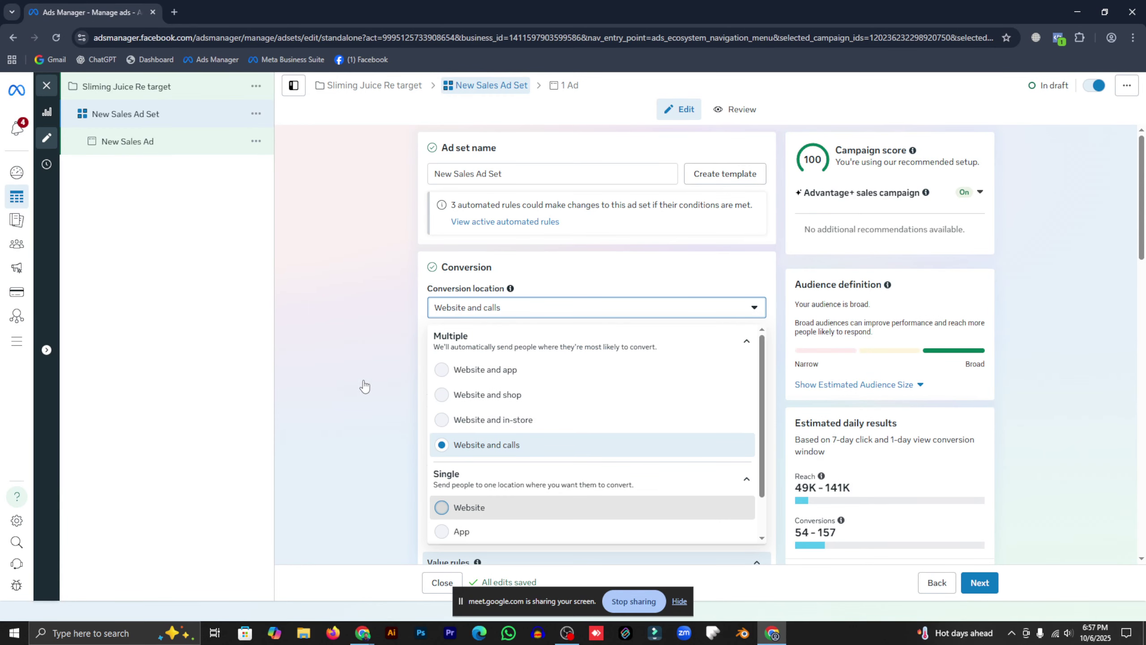
scroll(364, 385, down, 2)
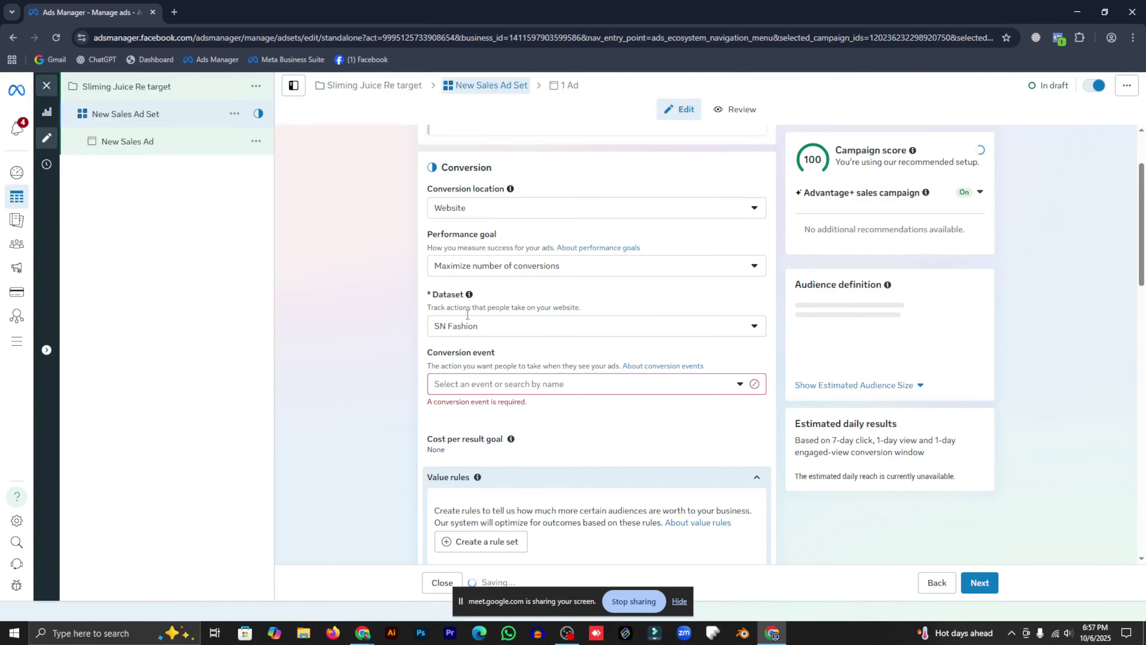
Keep SN Fashion as the ad set's dataset and choose Purchase as its conversion event
click(458, 330)
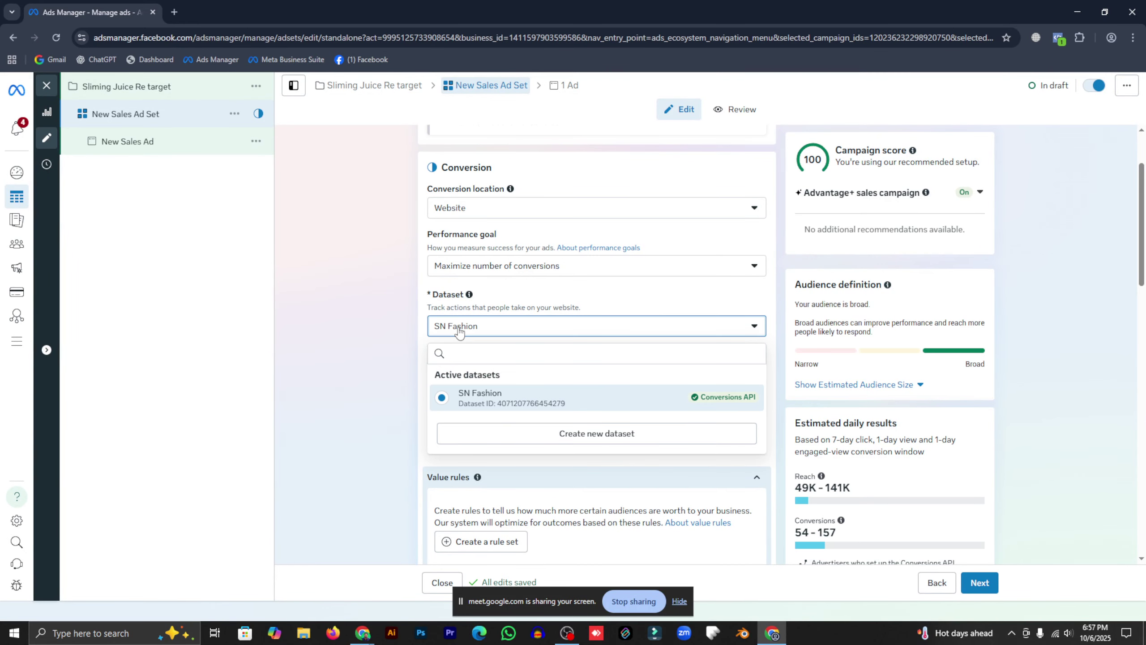
click(479, 397)
click(471, 379)
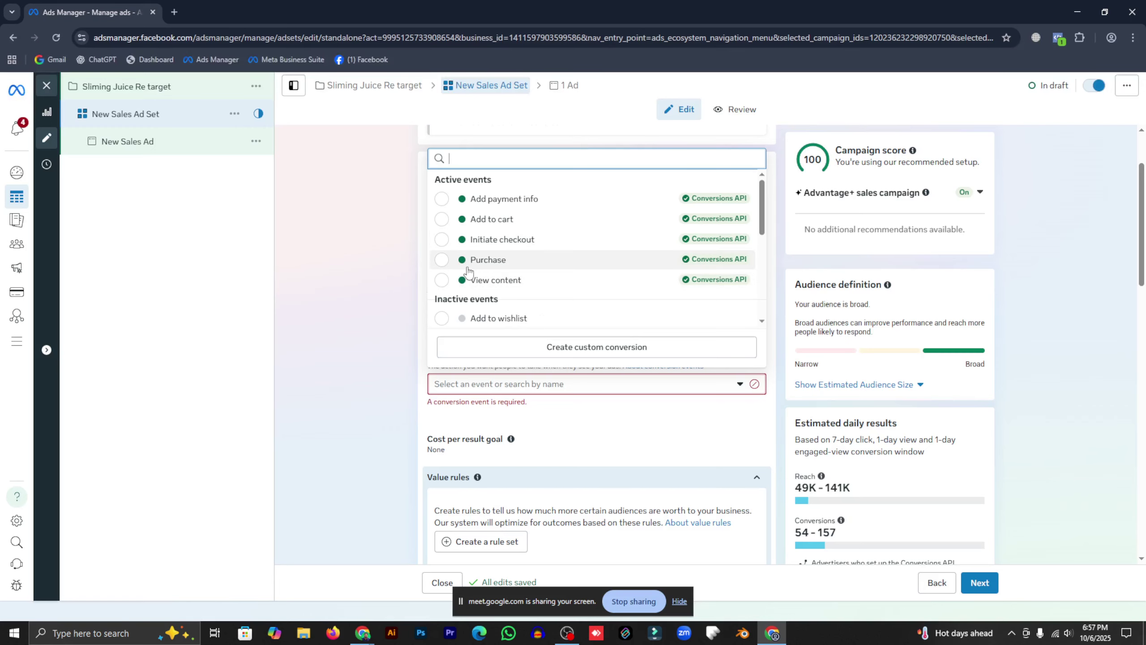
click(467, 264)
Change the ad set's budget strategy from a daily budget to Lifetime budget
scroll(382, 325, down, 4)
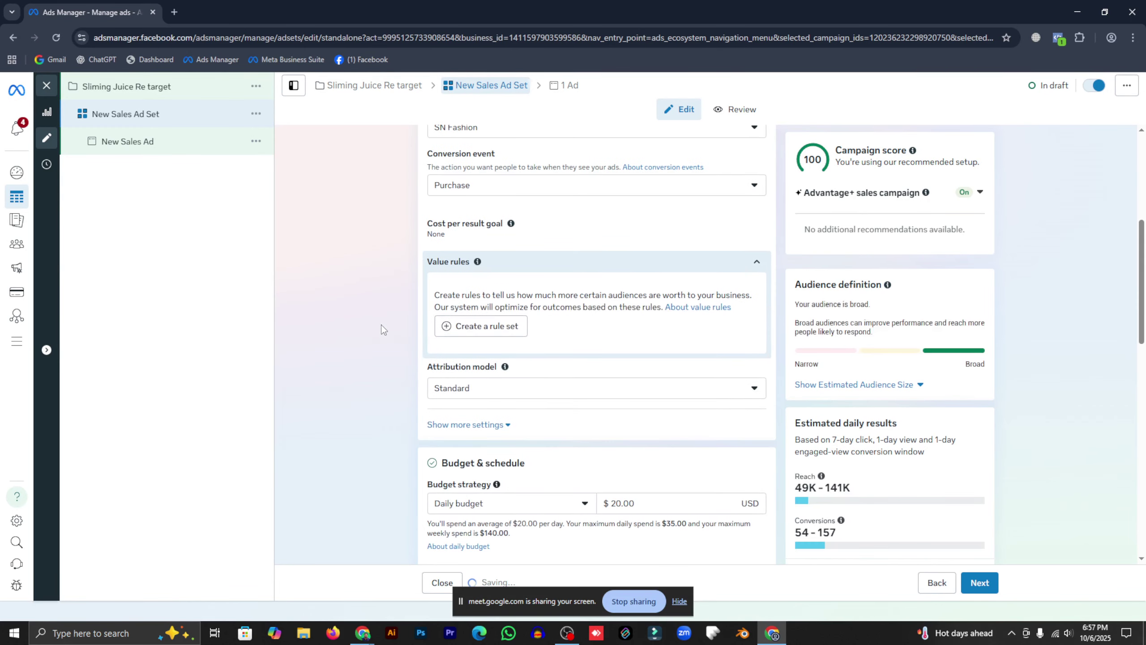
scroll(381, 323, down, 4)
click(524, 303)
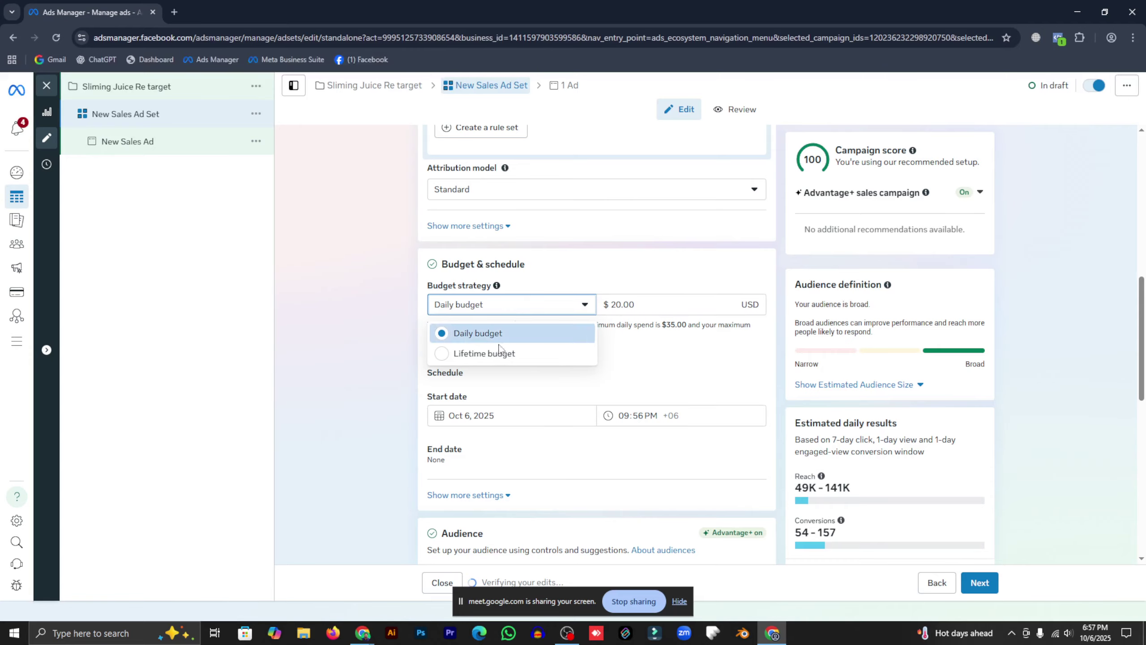
click(509, 354)
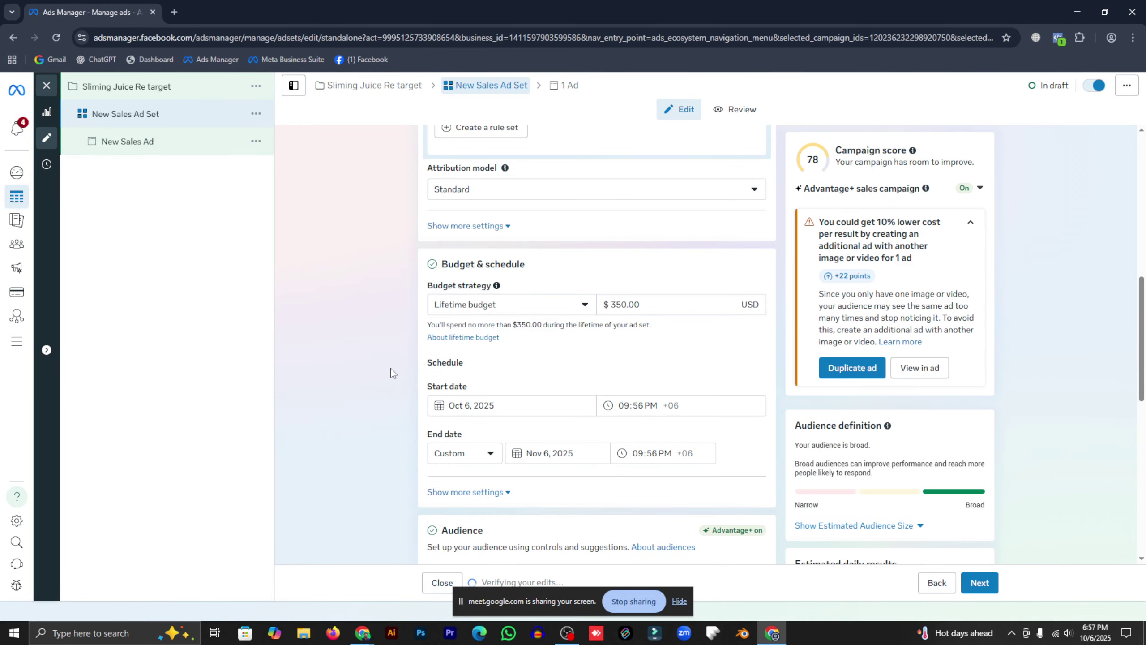
Add the optional audience suggestions to the ad set's Audience section, without using a saved audience
scroll(392, 373, down, 2)
scroll(460, 351, down, 2)
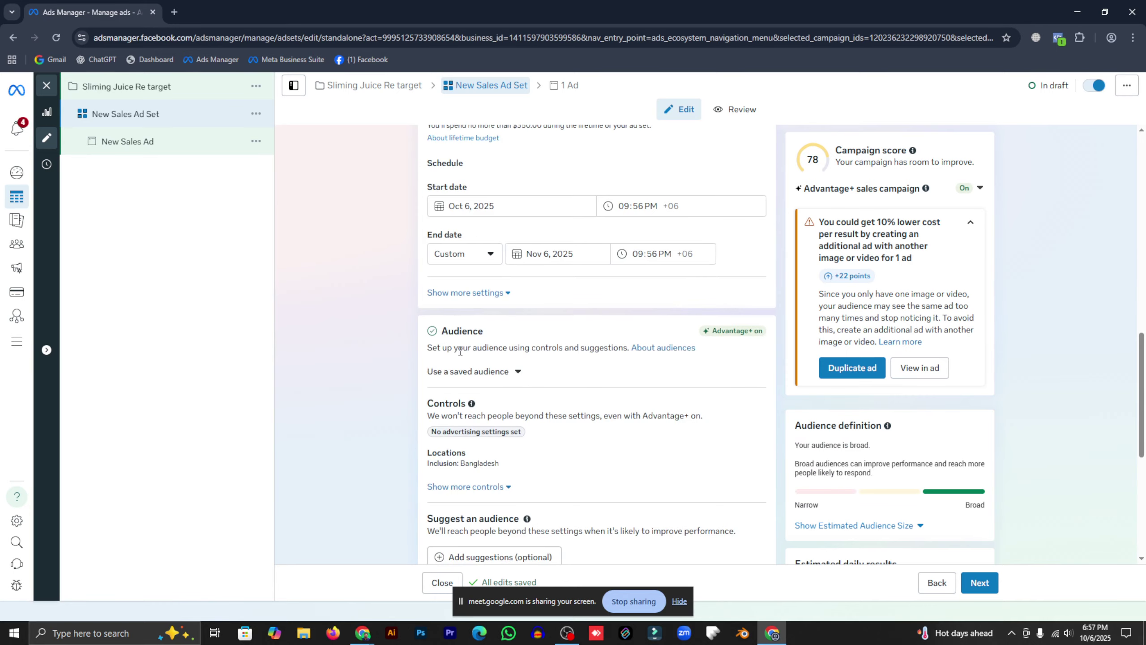
scroll(434, 347, down, 2)
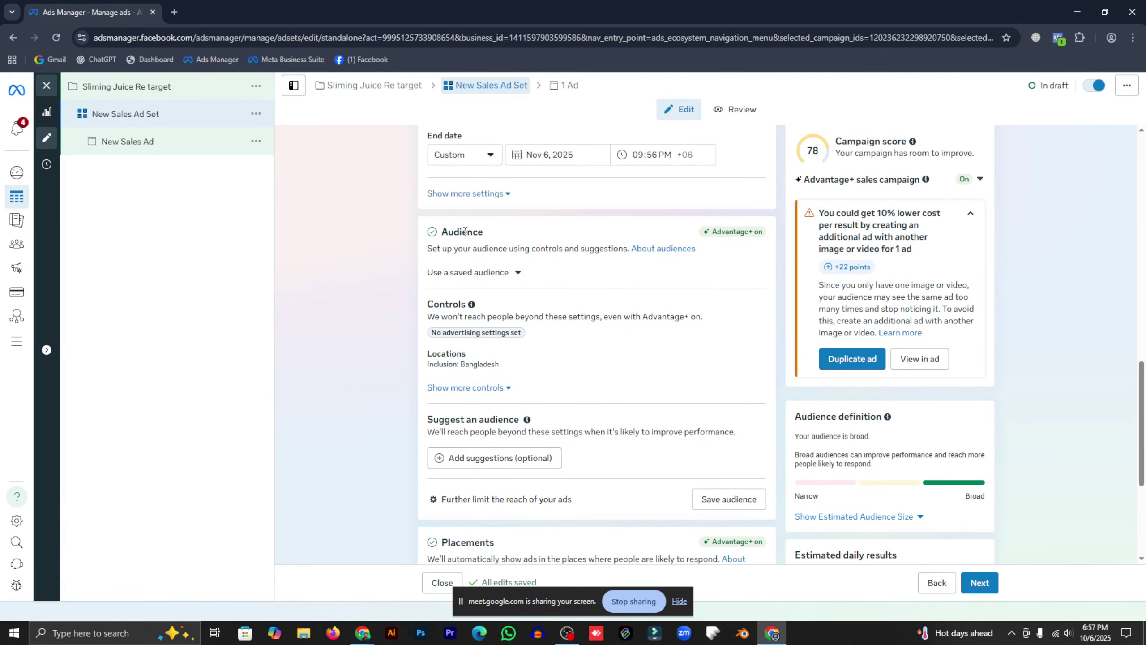
click(454, 274)
scroll(459, 294, down, 4)
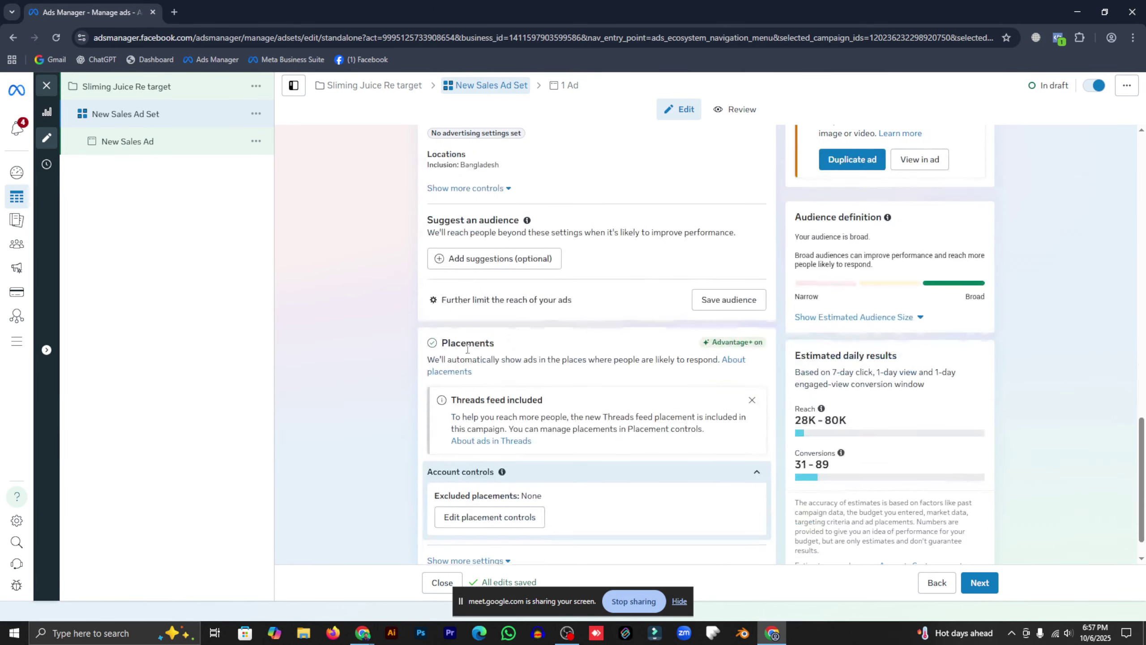
scroll(531, 365, up, 6)
click(567, 371)
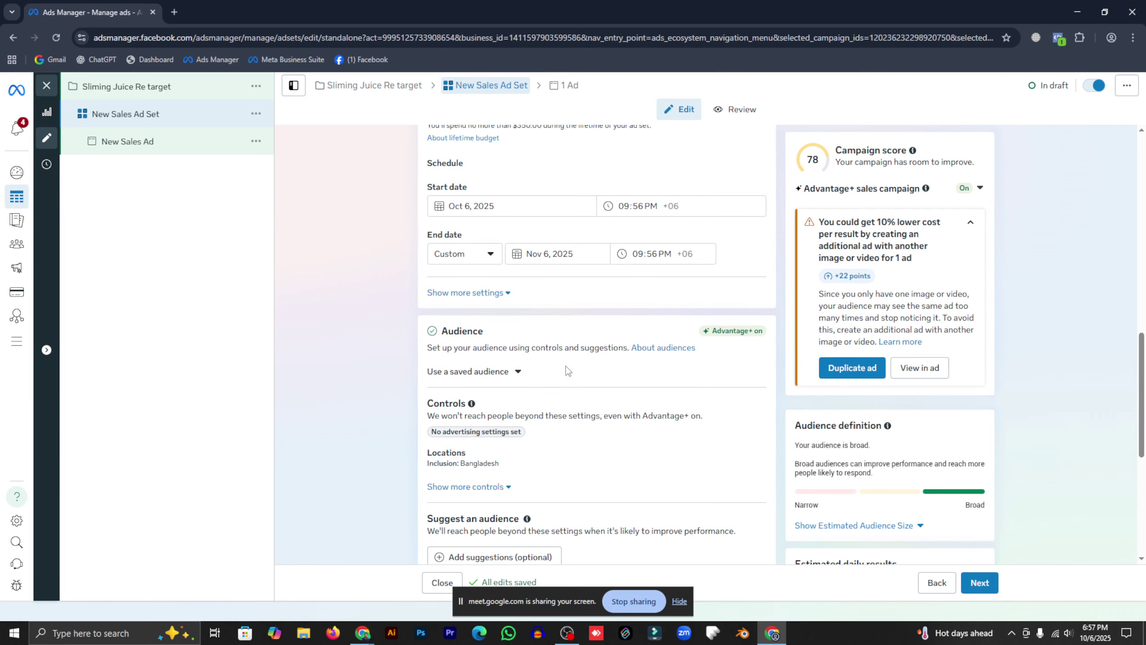
scroll(494, 375, down, 2)
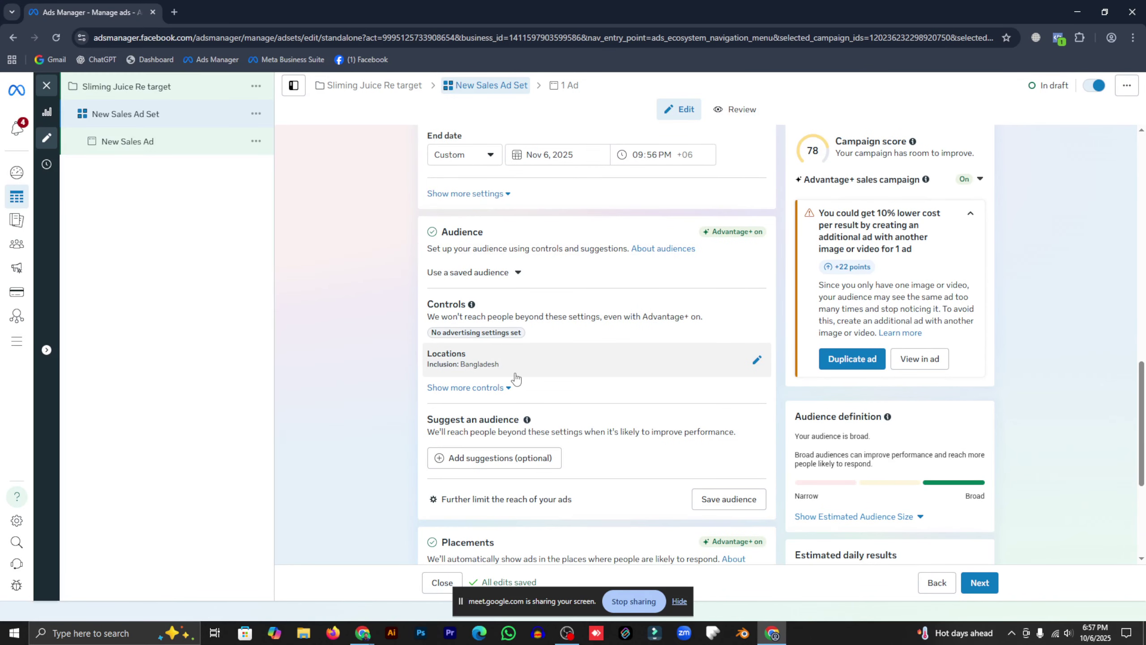
click(497, 459)
scroll(523, 371, down, 4)
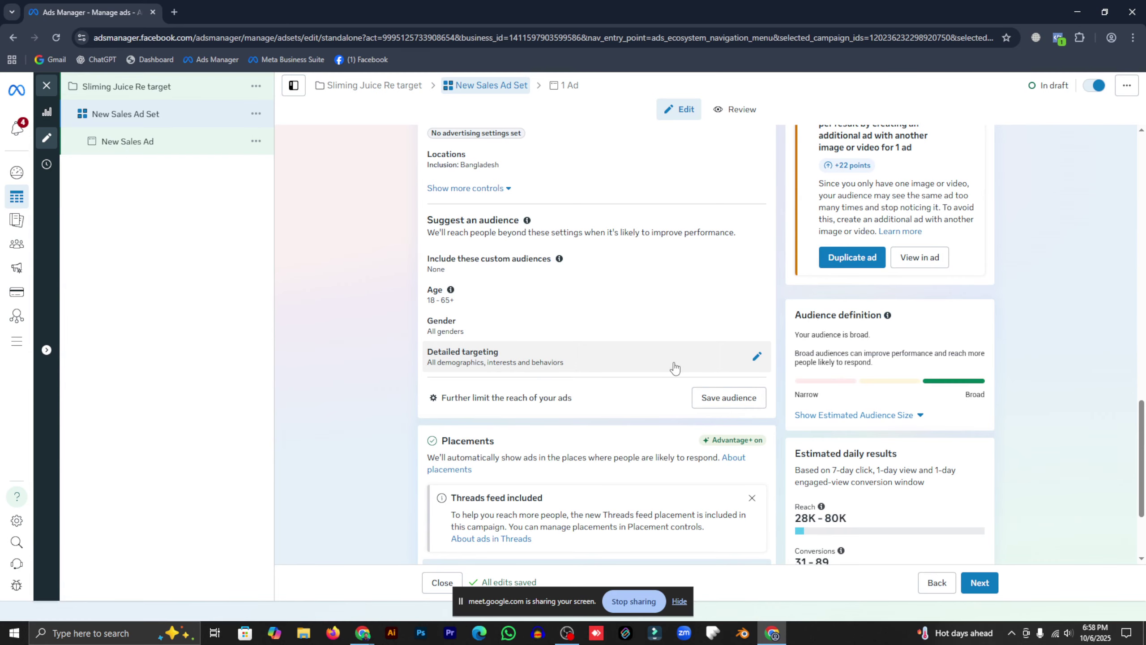
Dismiss the Threads feed notice under Placements and expand the additional audience controls
scroll(612, 373, down, 2)
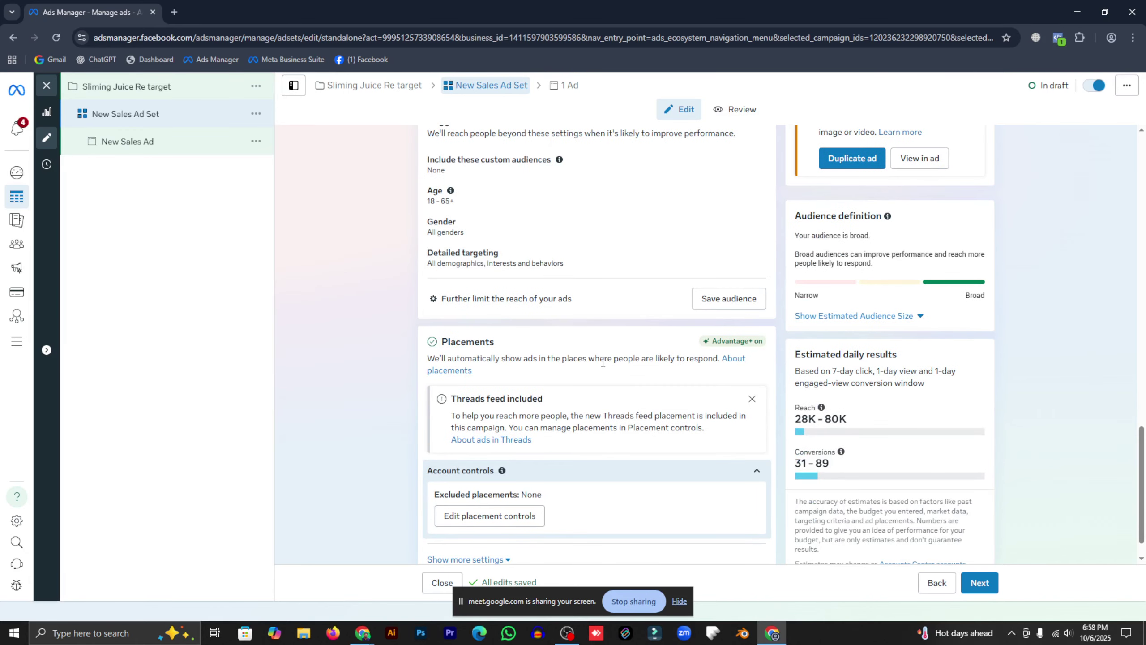
scroll(600, 363, down, 1)
click(750, 362)
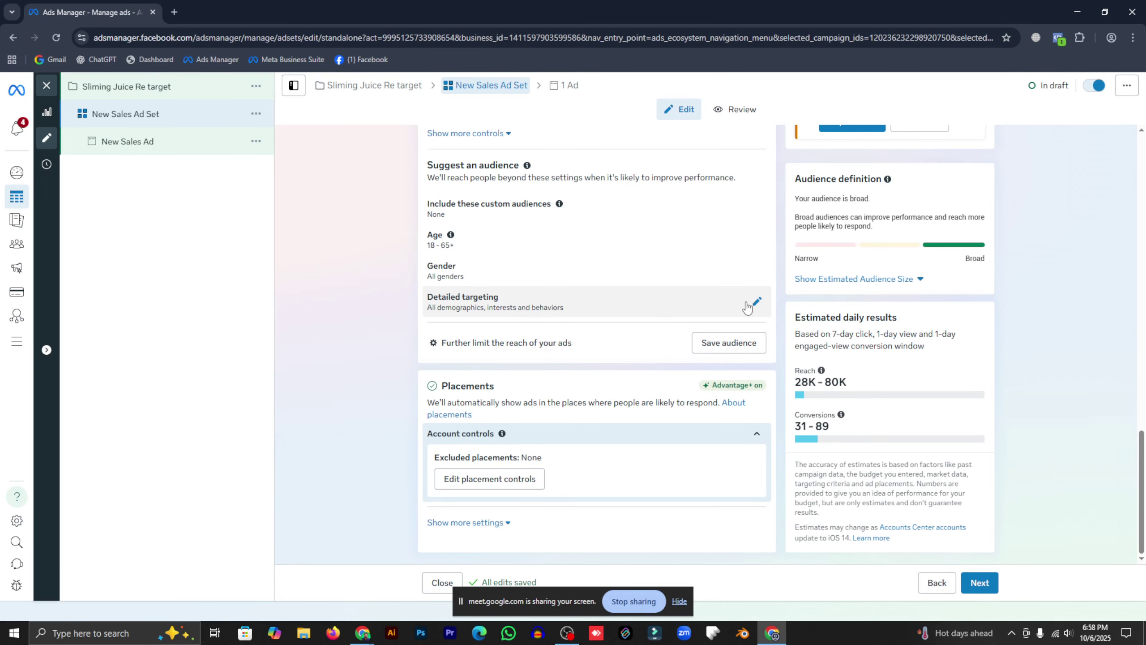
scroll(584, 283, up, 2)
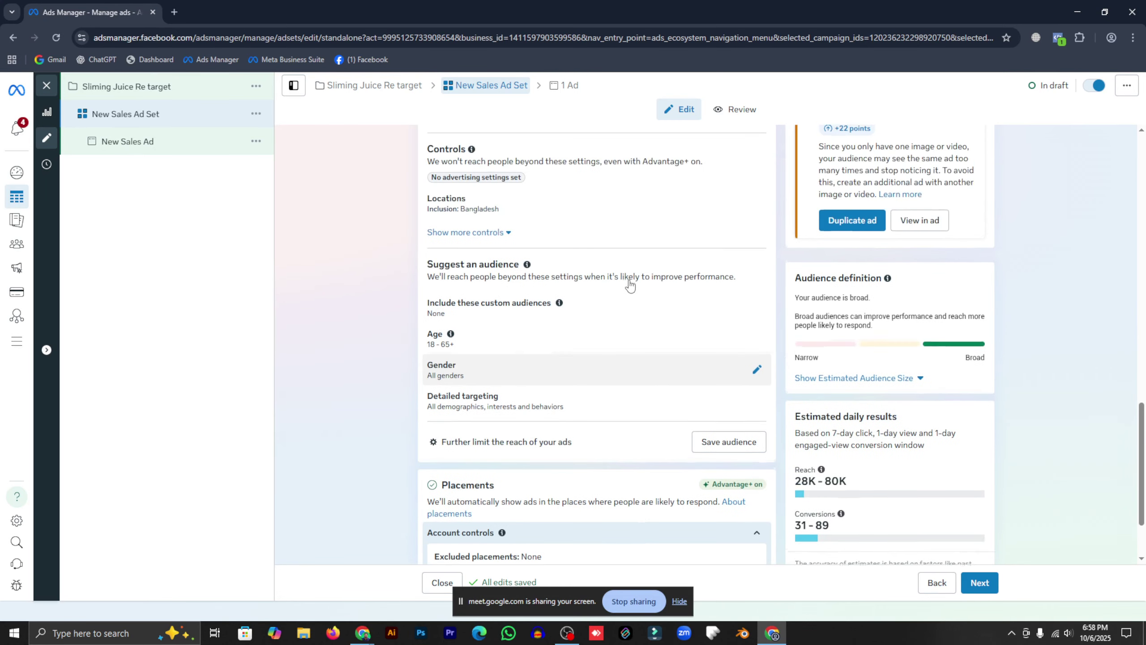
click(482, 233)
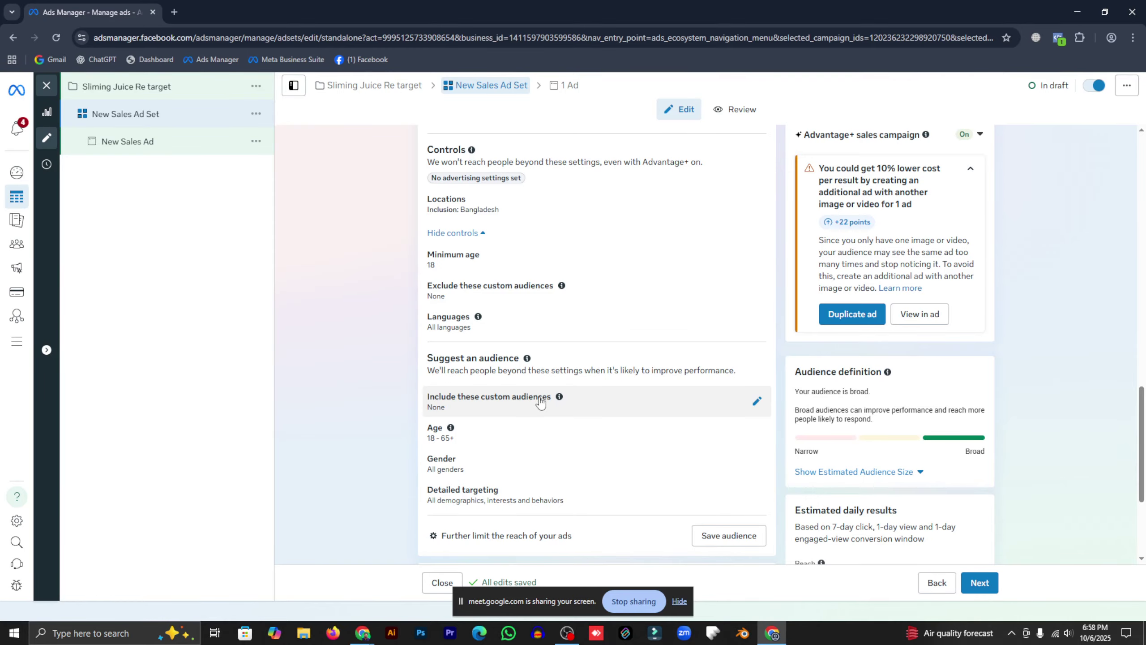
click(756, 401)
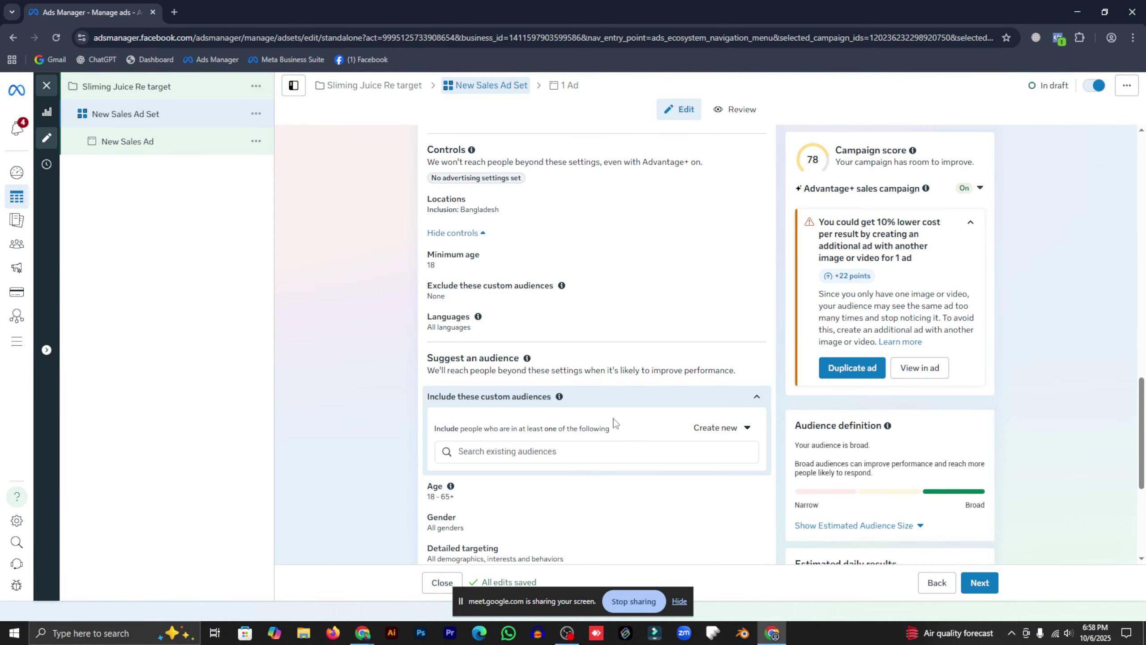
scroll(615, 423, down, 4)
click(515, 252)
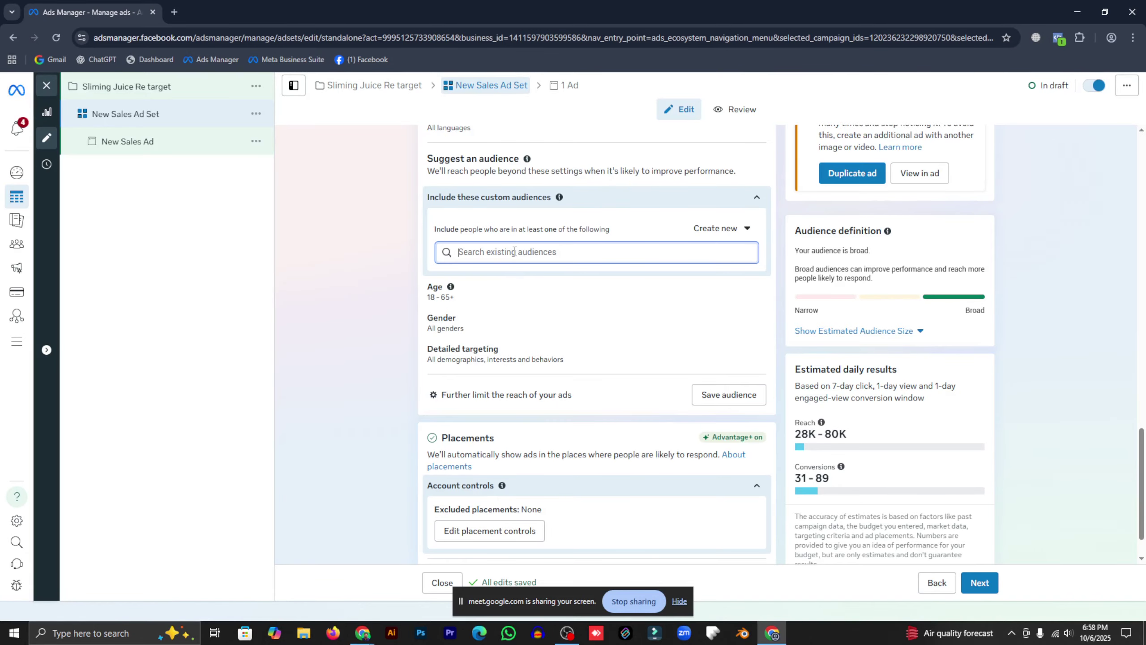
scroll(586, 271, up, 2)
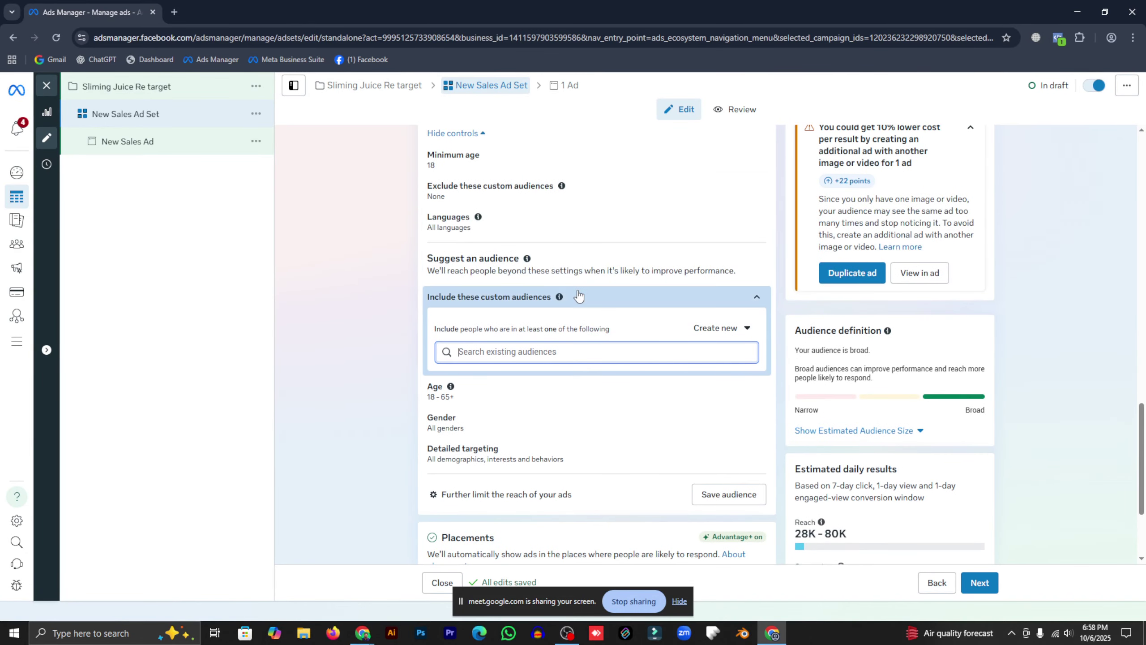
text(R)
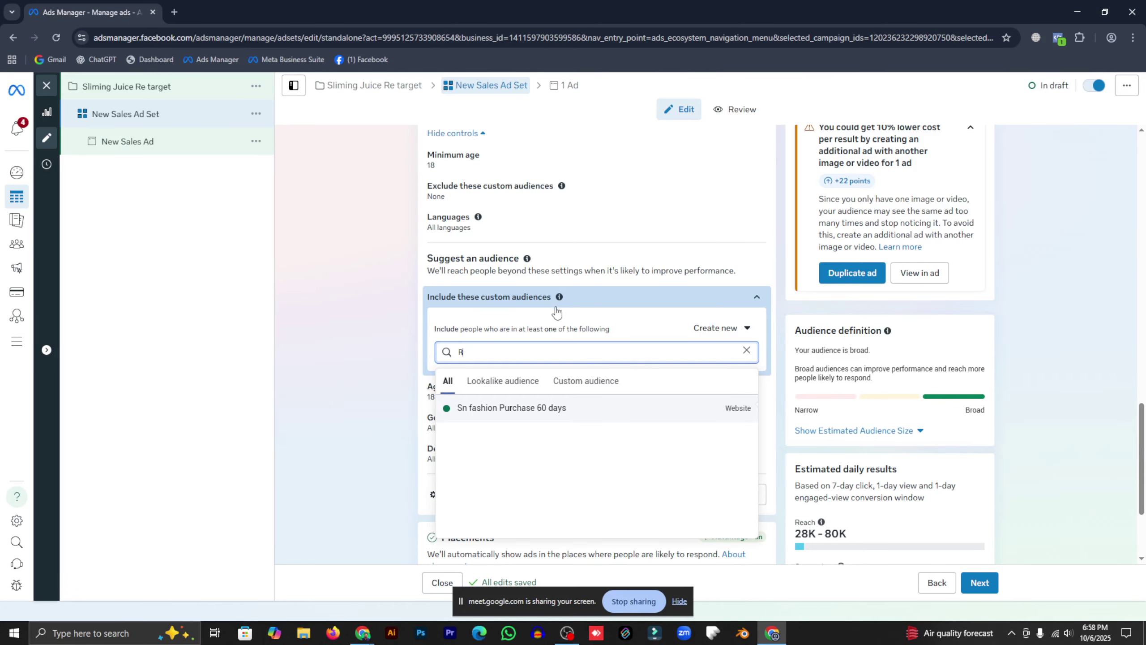
key(BackSpace)
click(456, 333)
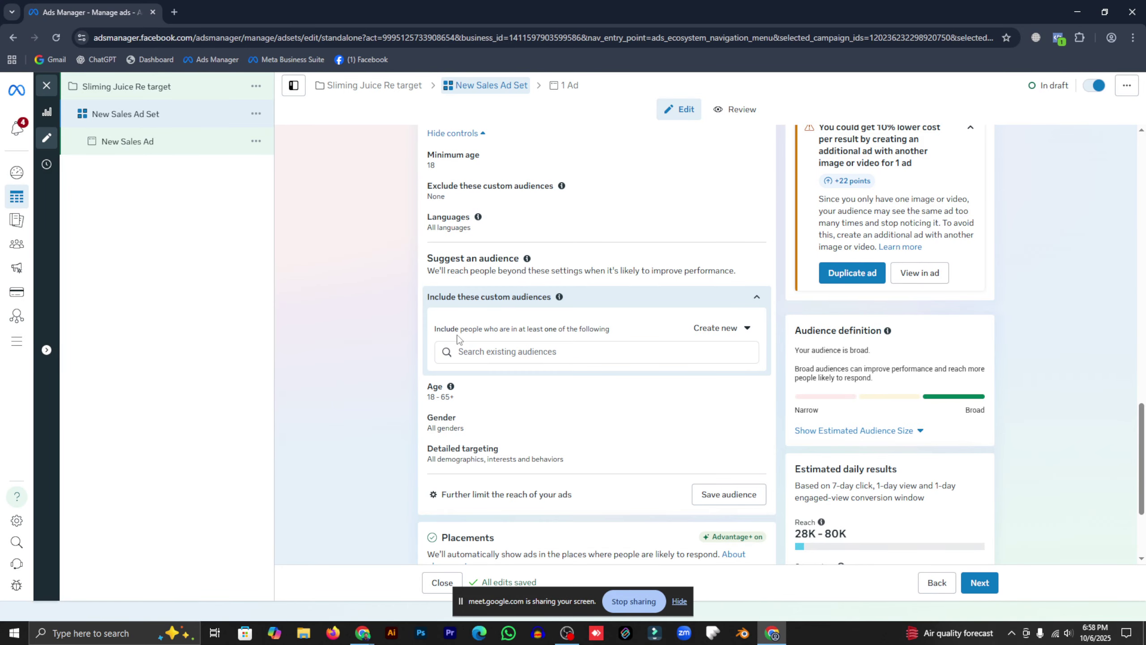
scroll(563, 338, up, 2)
scroll(445, 279, up, 2)
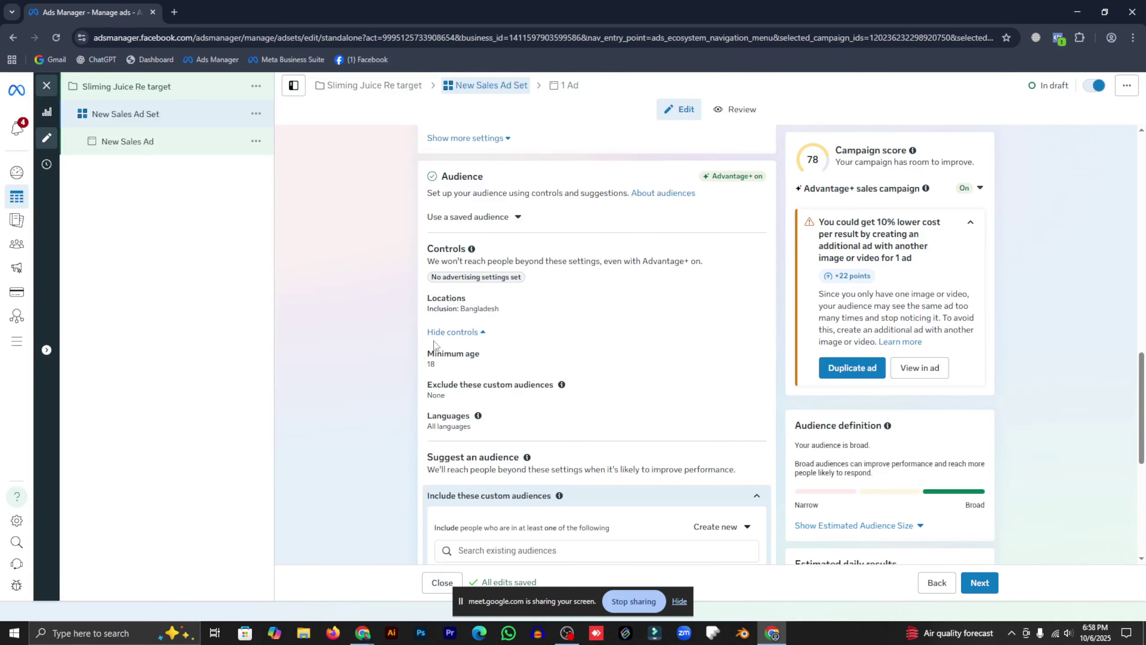
scroll(494, 262, down, 2)
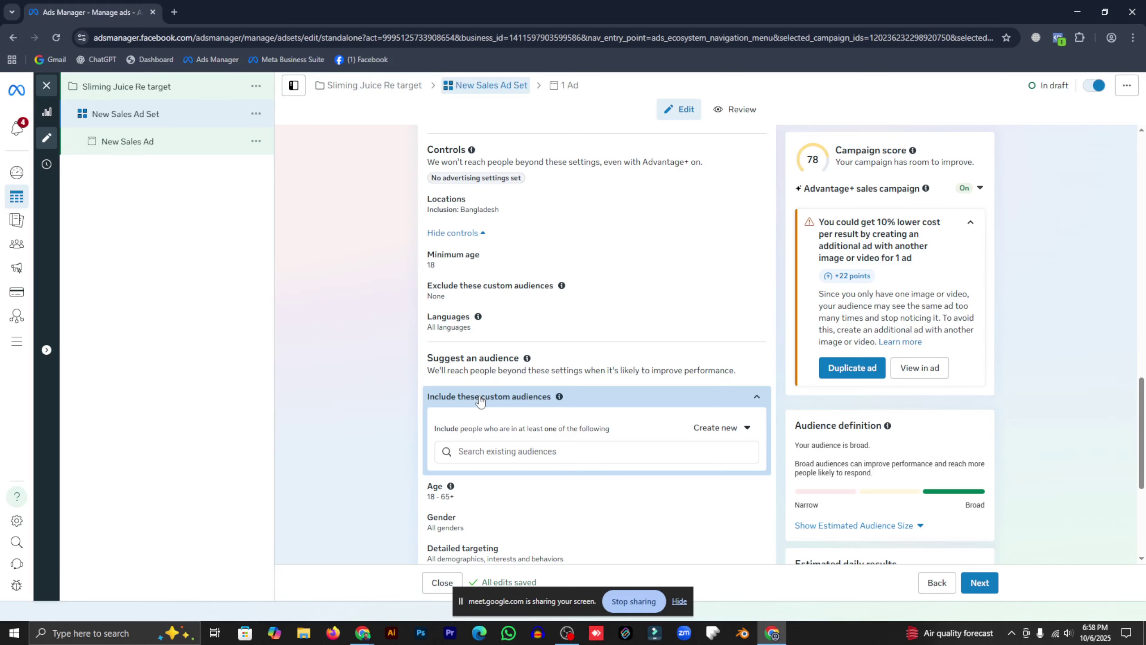
drag(480, 396, 522, 397)
scroll(472, 316, down, 2)
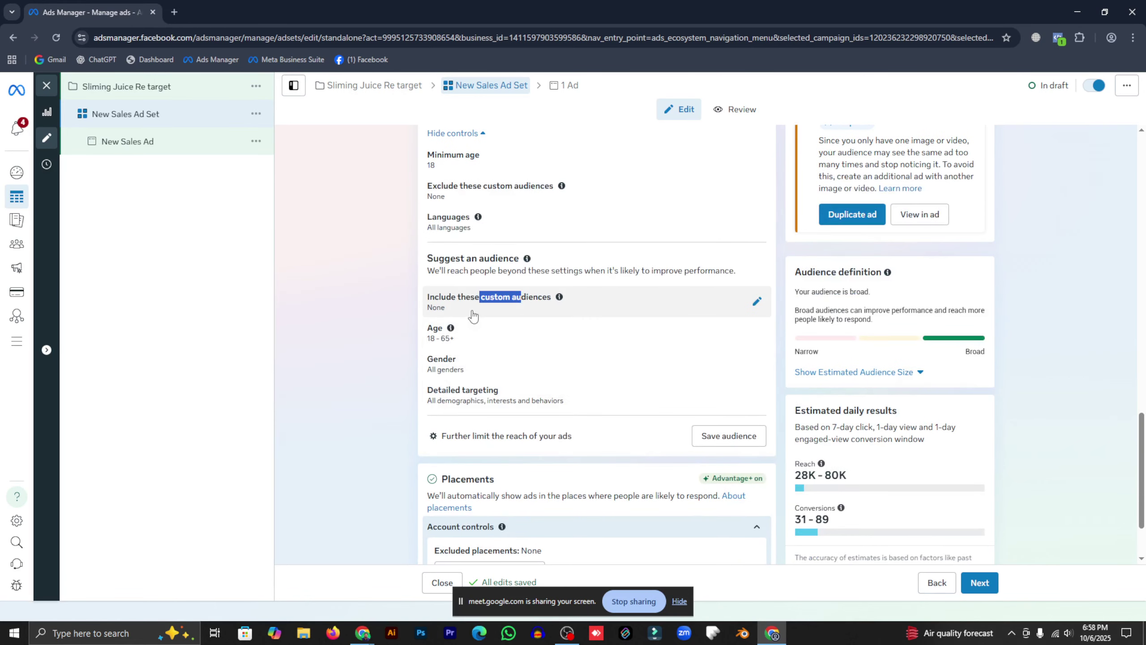
Include the custom audiences "Sliming juice 95% video views" and "Sliming juice 75% video views" in the ad set's suggested audience
click(756, 302)
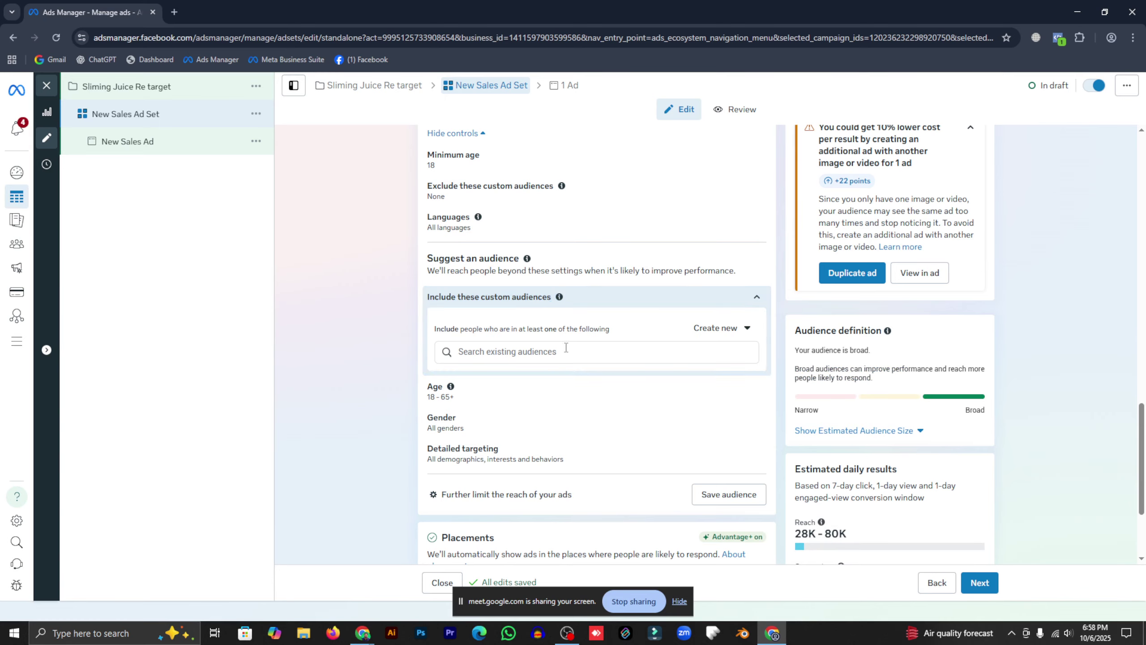
click(541, 352)
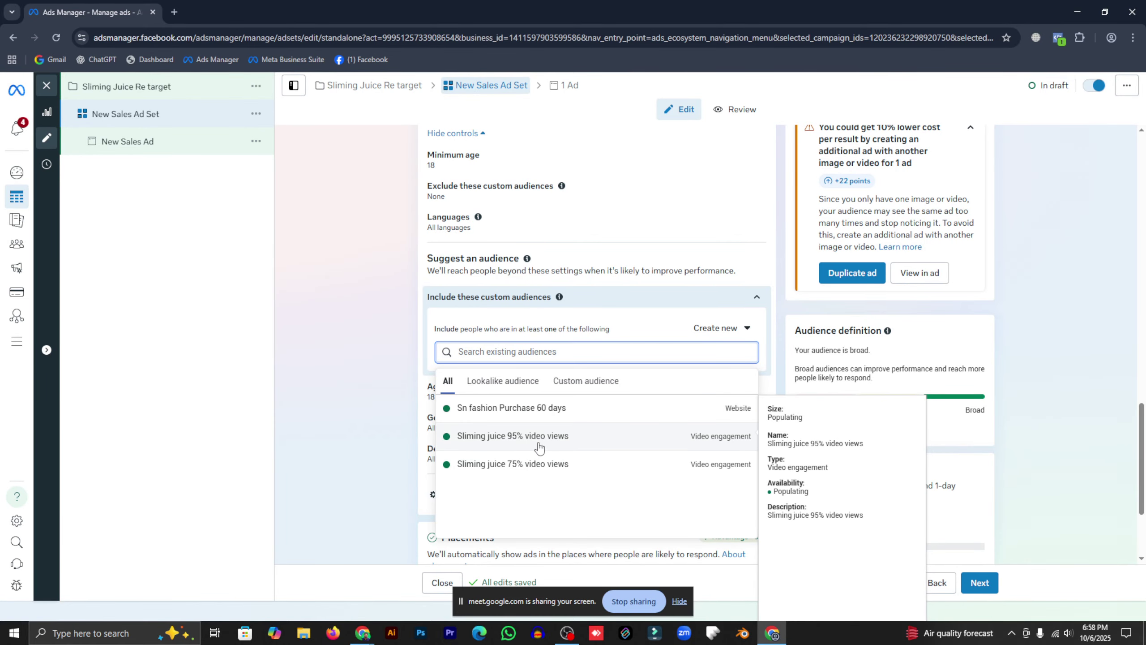
click(498, 436)
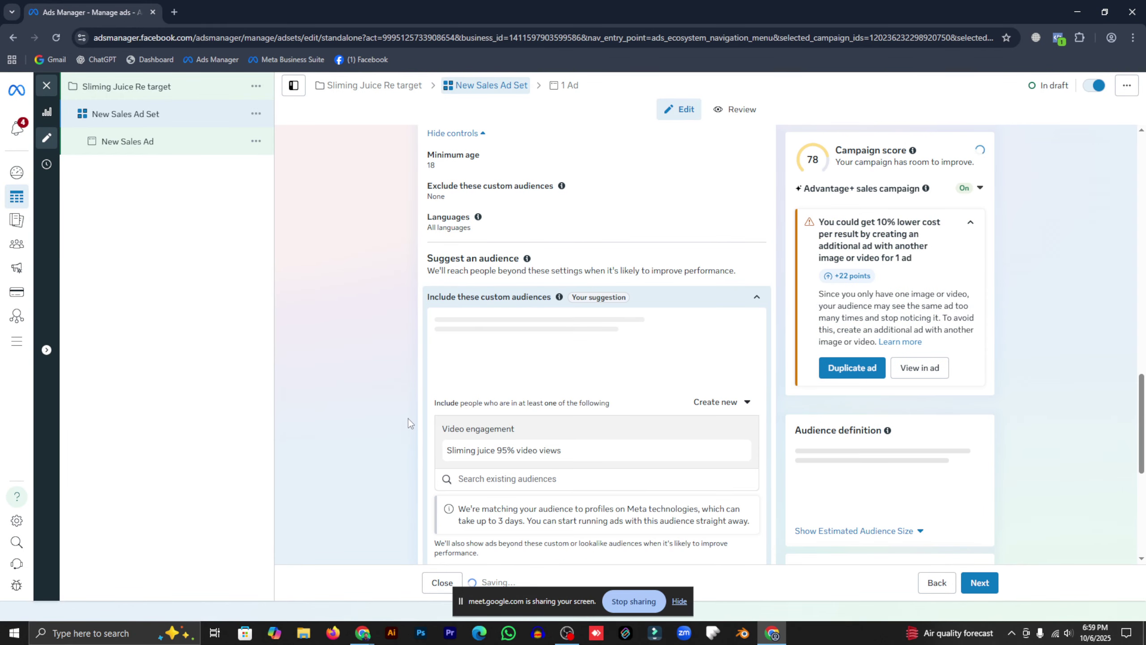
scroll(481, 357, down, 2)
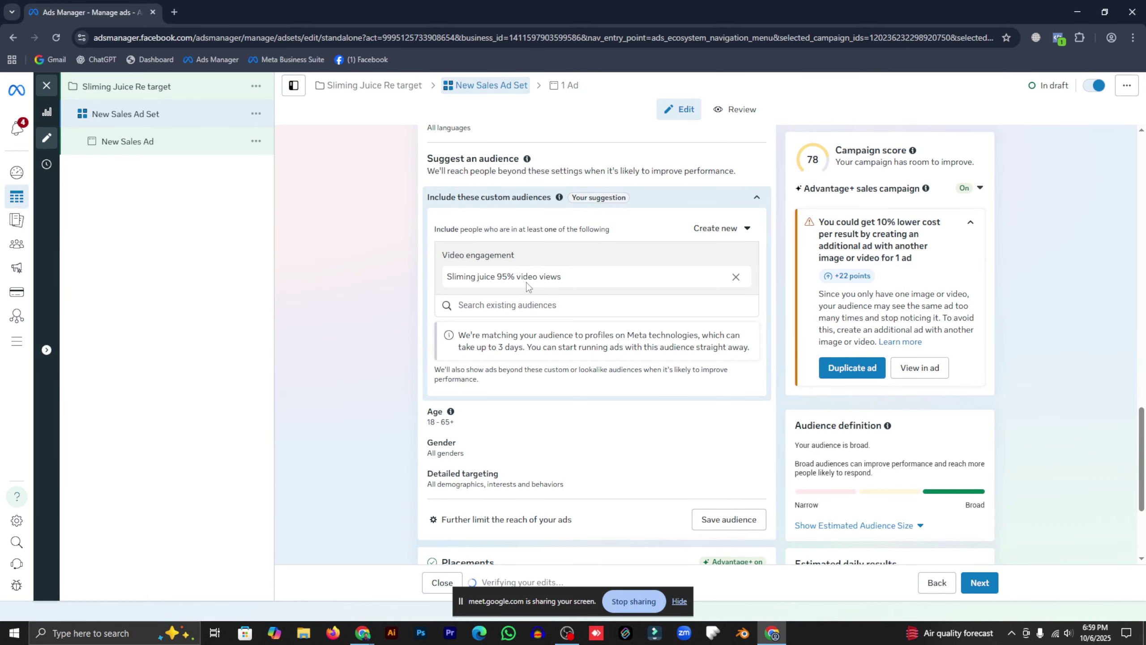
click(539, 305)
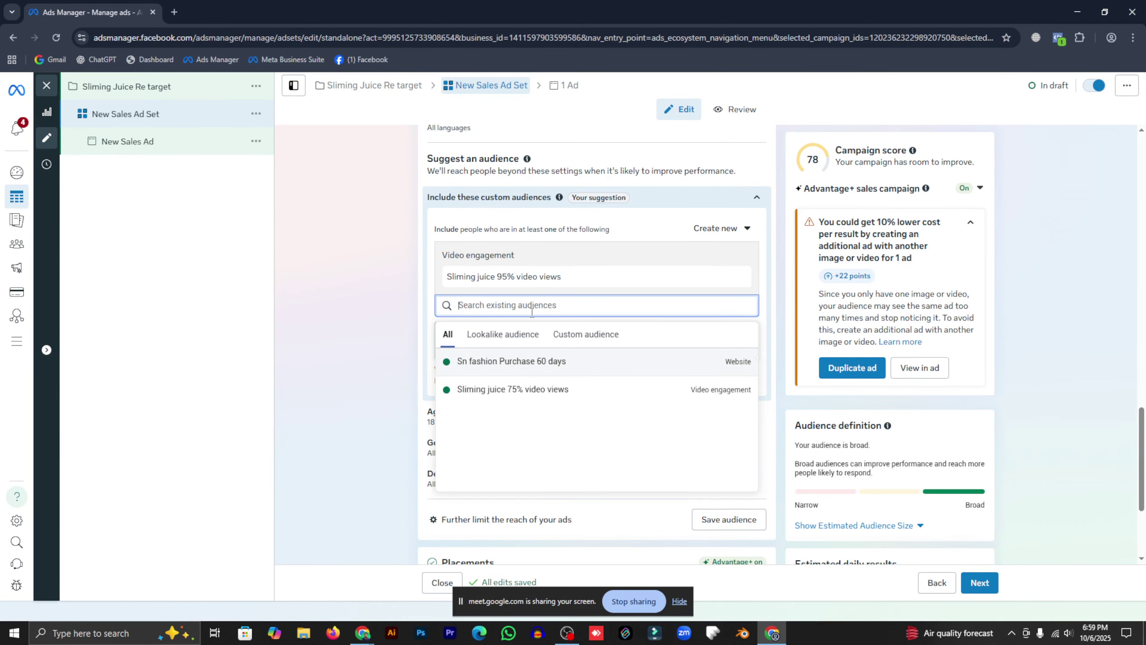
click(503, 387)
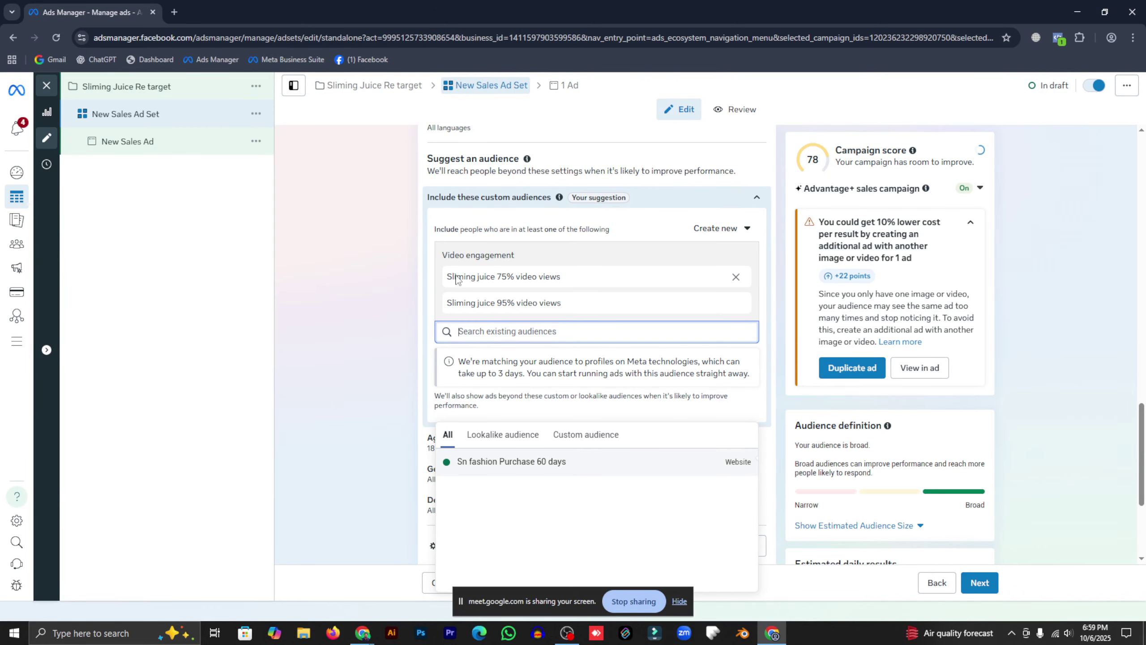
scroll(421, 323, down, 4)
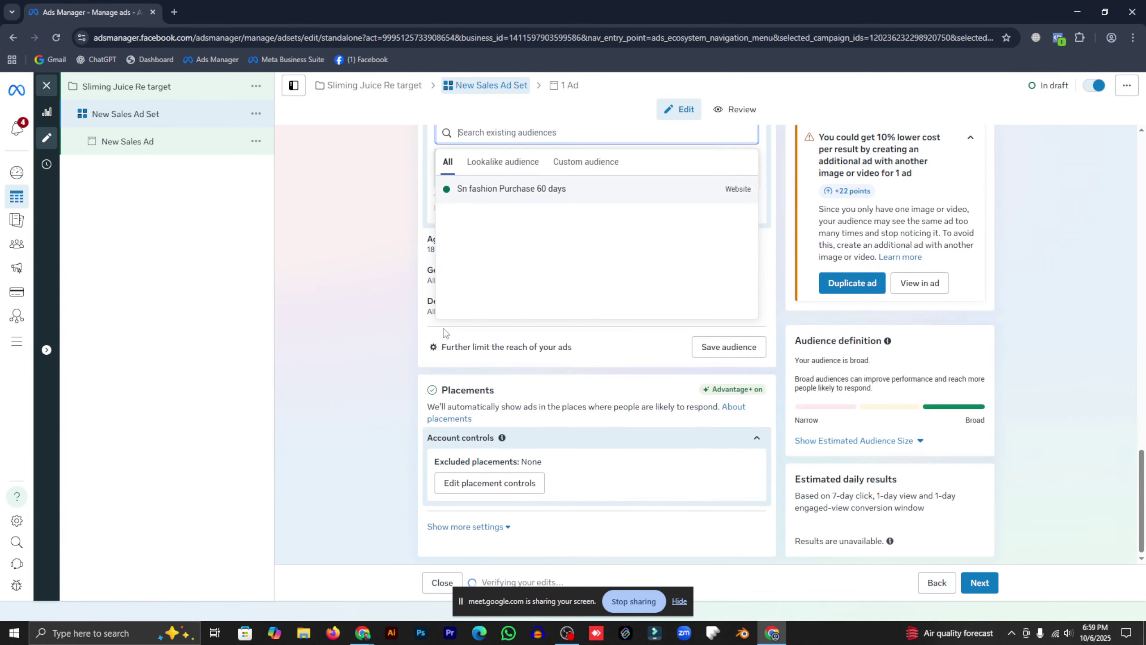
scroll(519, 296, up, 2)
scroll(427, 298, up, 2)
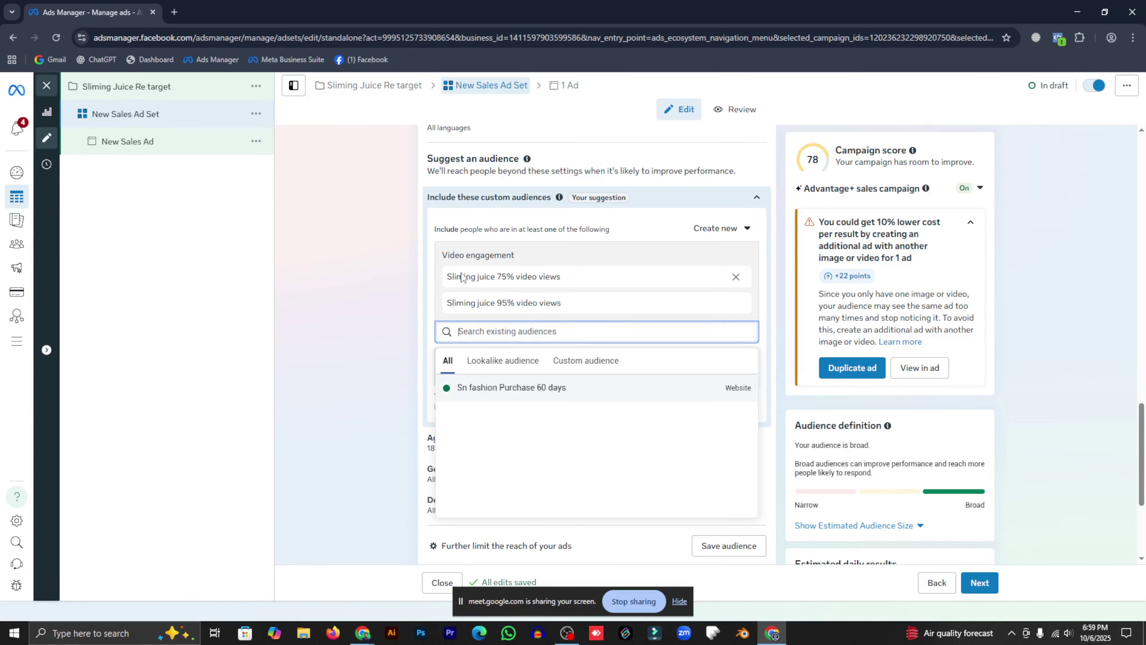
scroll(420, 307, down, 4)
click(381, 309)
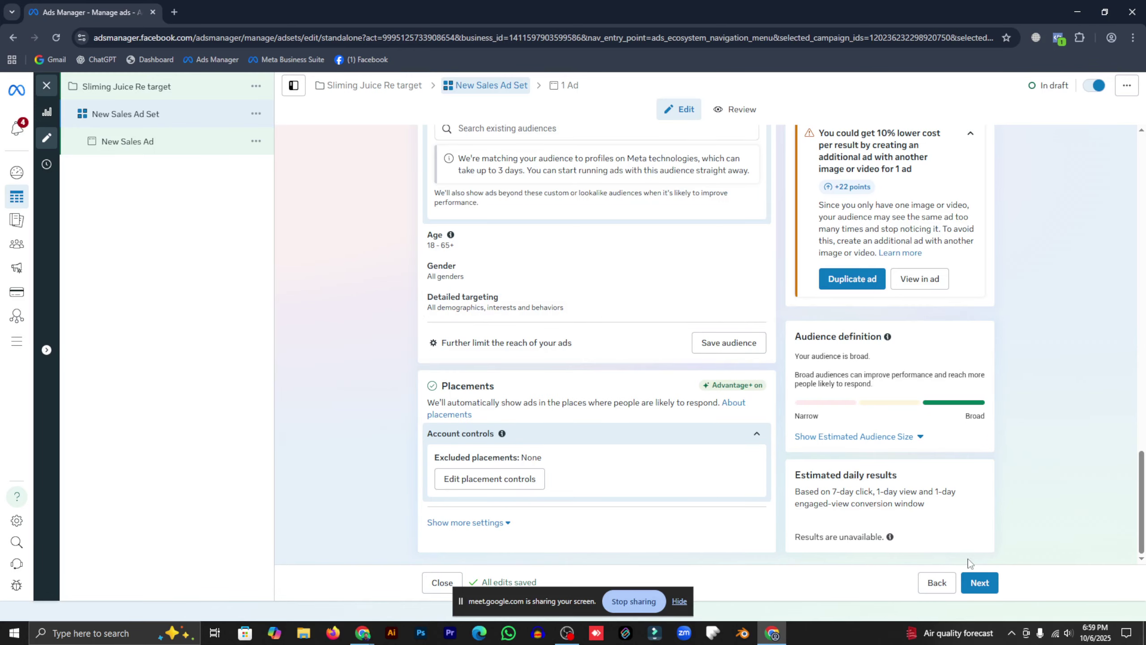
Continue to the ad to check its name and identity settings, and review the settings at campaign level
click(975, 583)
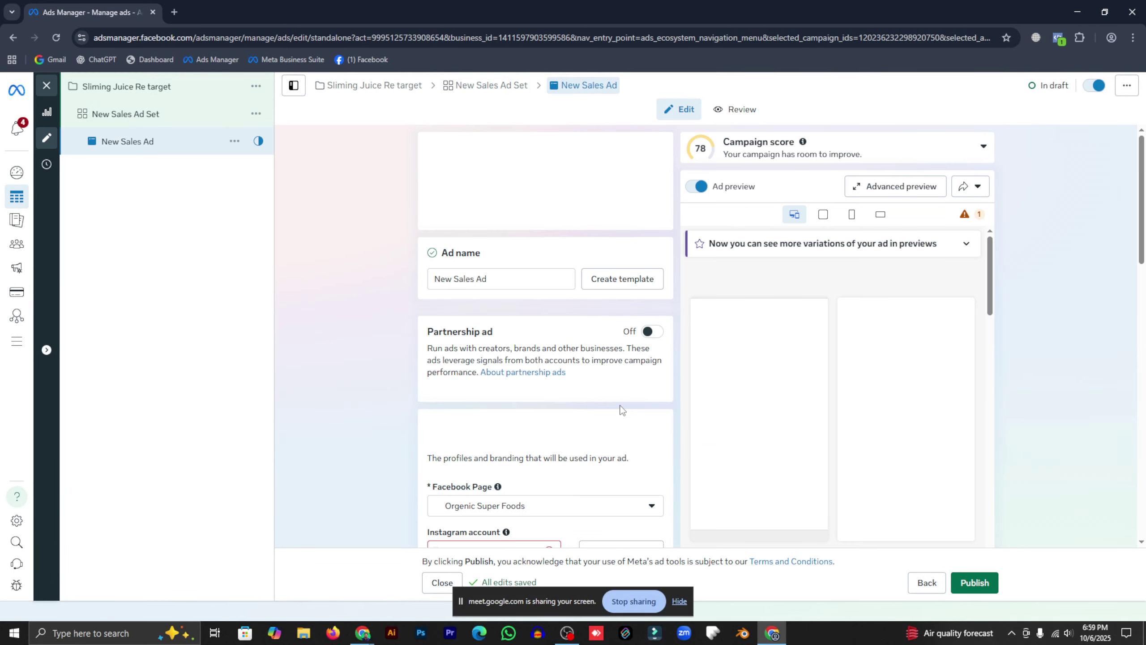
scroll(555, 407, down, 2)
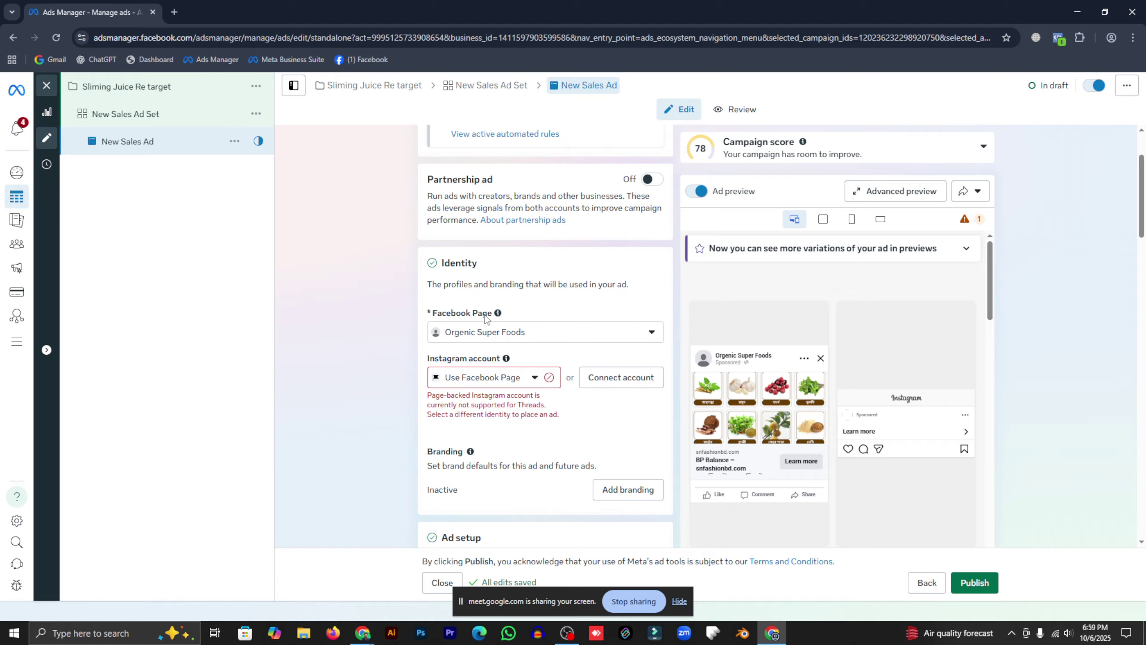
scroll(408, 322, up, 2)
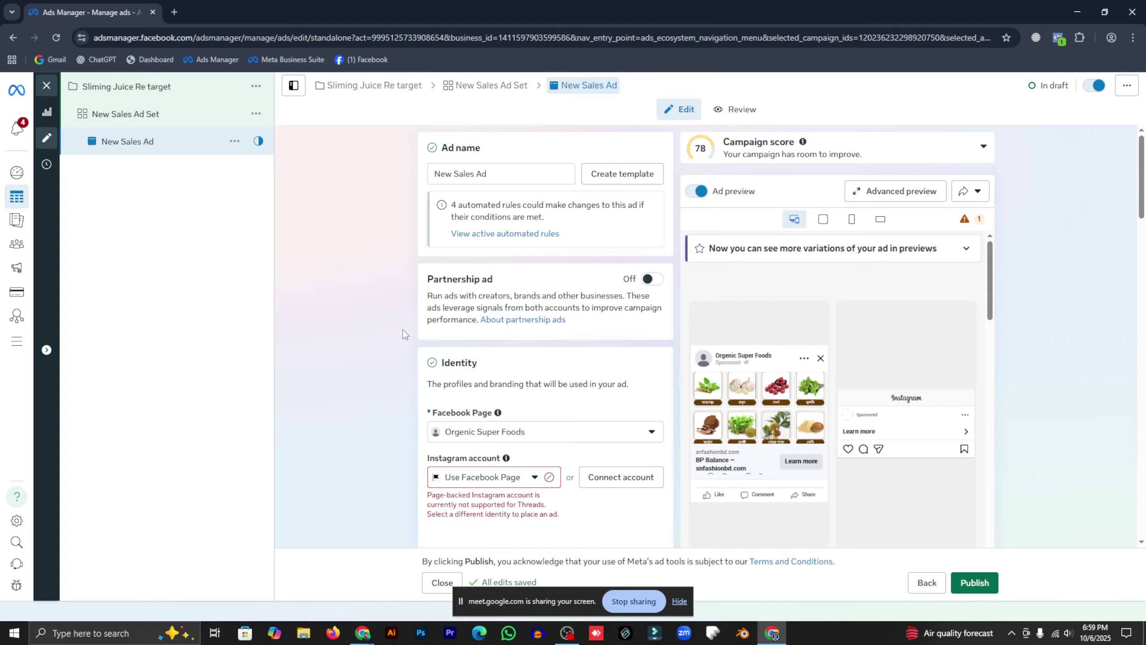
click(147, 102)
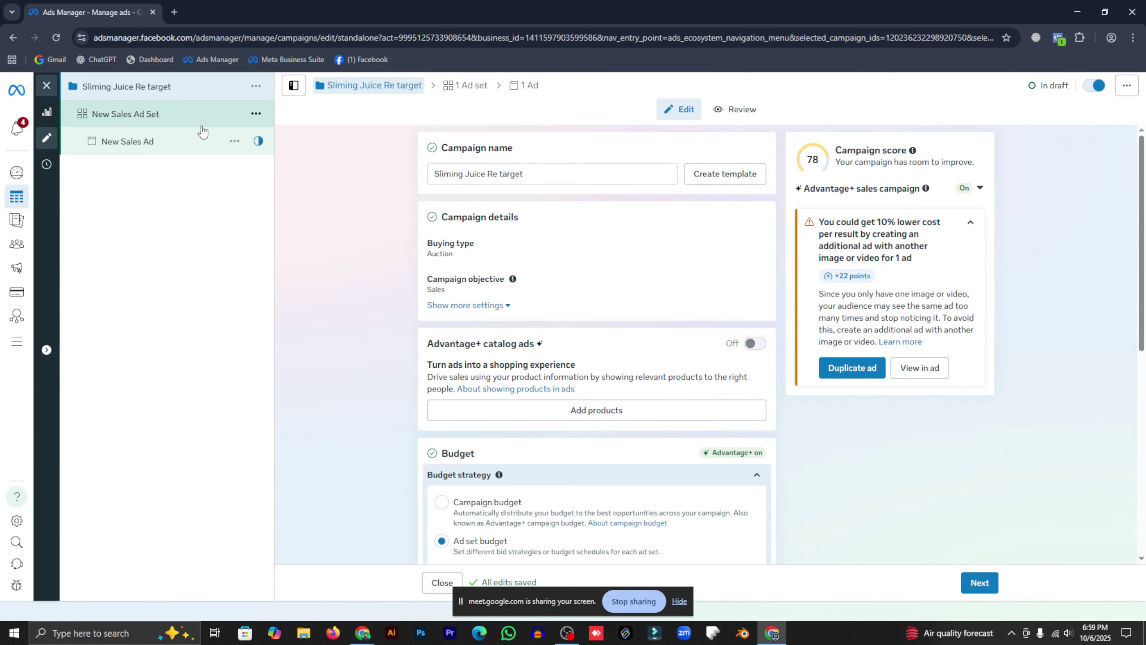
scroll(355, 351, down, 8)
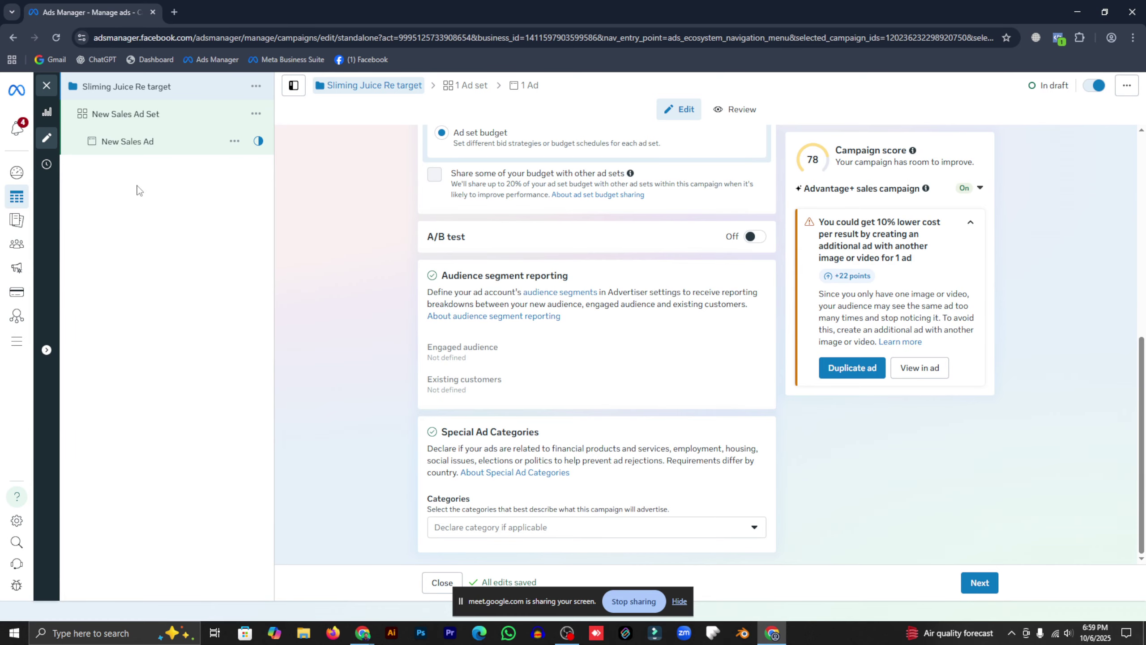
Review the ad set's conversion, audience and placement settings
click(135, 118)
scroll(426, 368, down, 5)
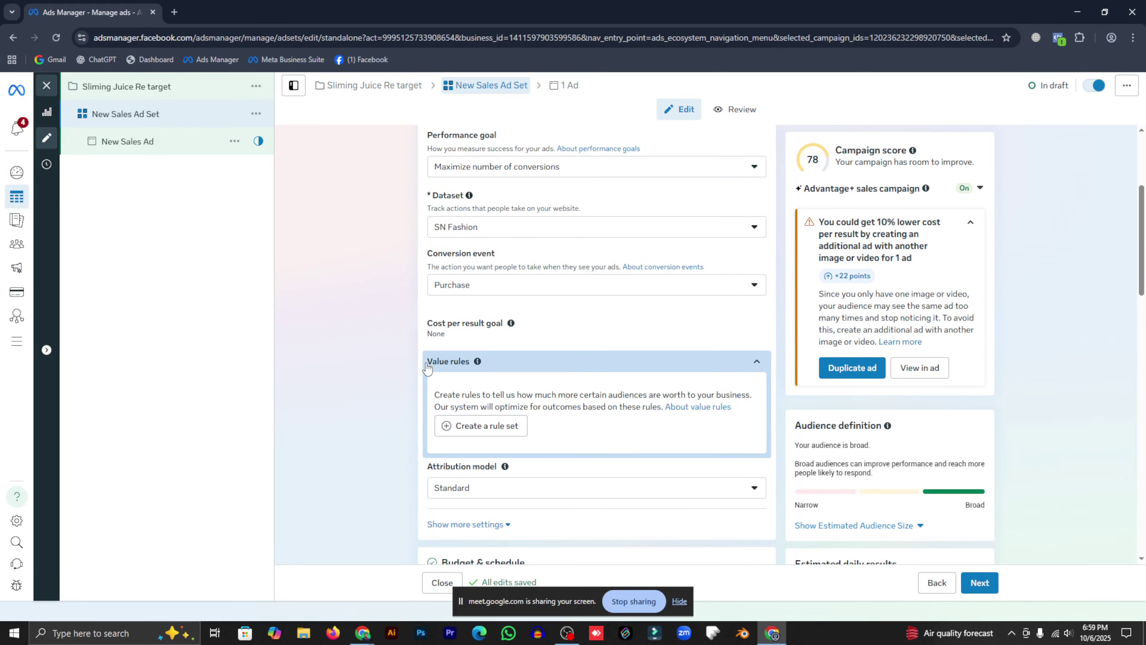
scroll(426, 368, down, 15)
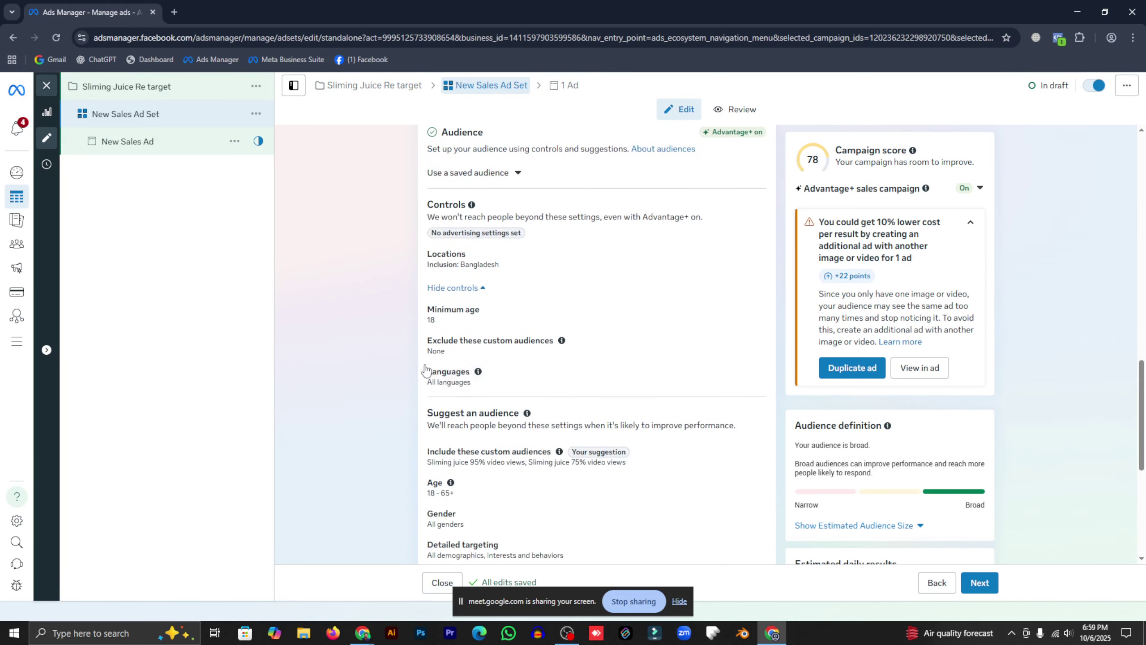
scroll(541, 371, down, 4)
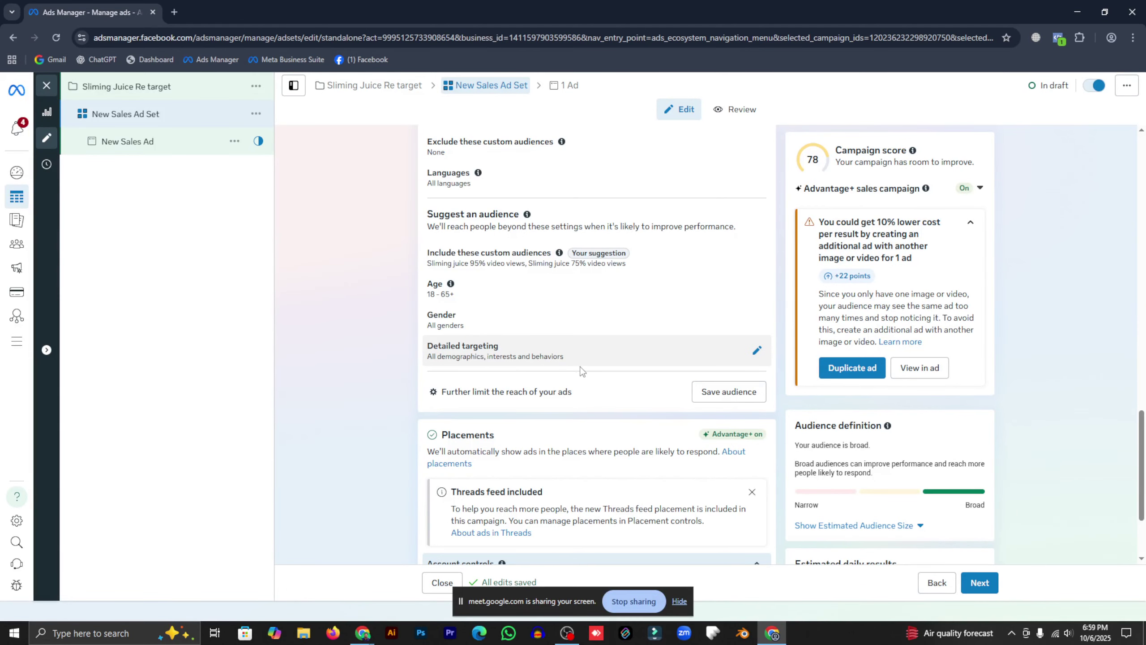
scroll(581, 372, down, 3)
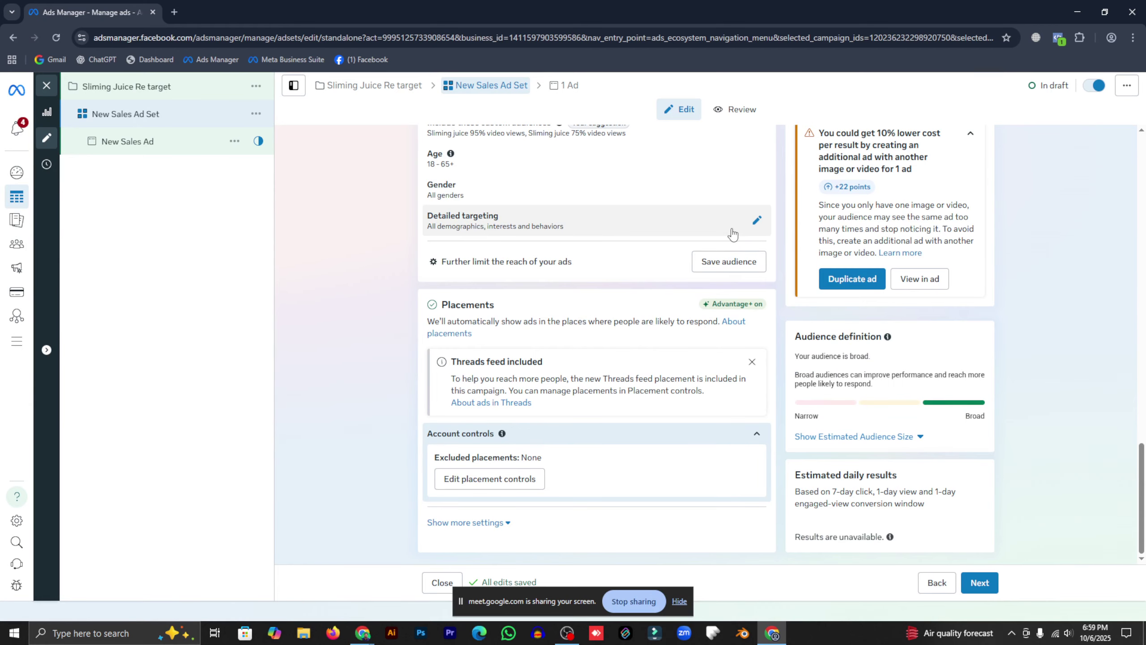
scroll(754, 230, up, 4)
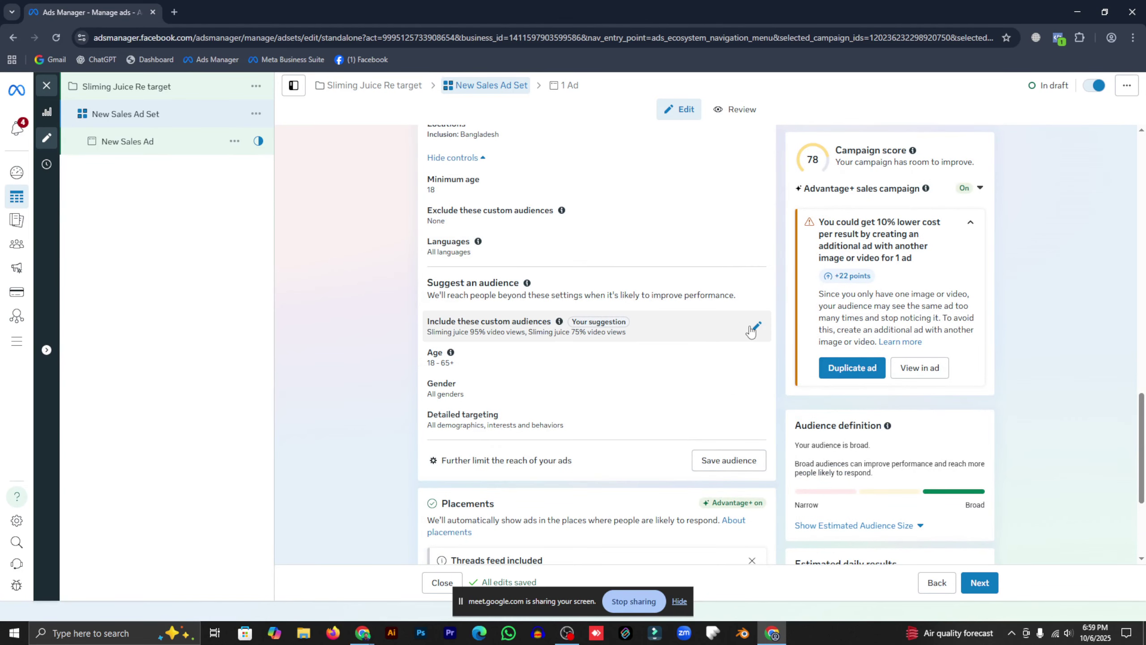
Open the ad set's included custom audiences and browse the existing lookalike audiences and the full list of available audiences
click(757, 325)
scroll(563, 360, down, 4)
scroll(500, 395, down, 4)
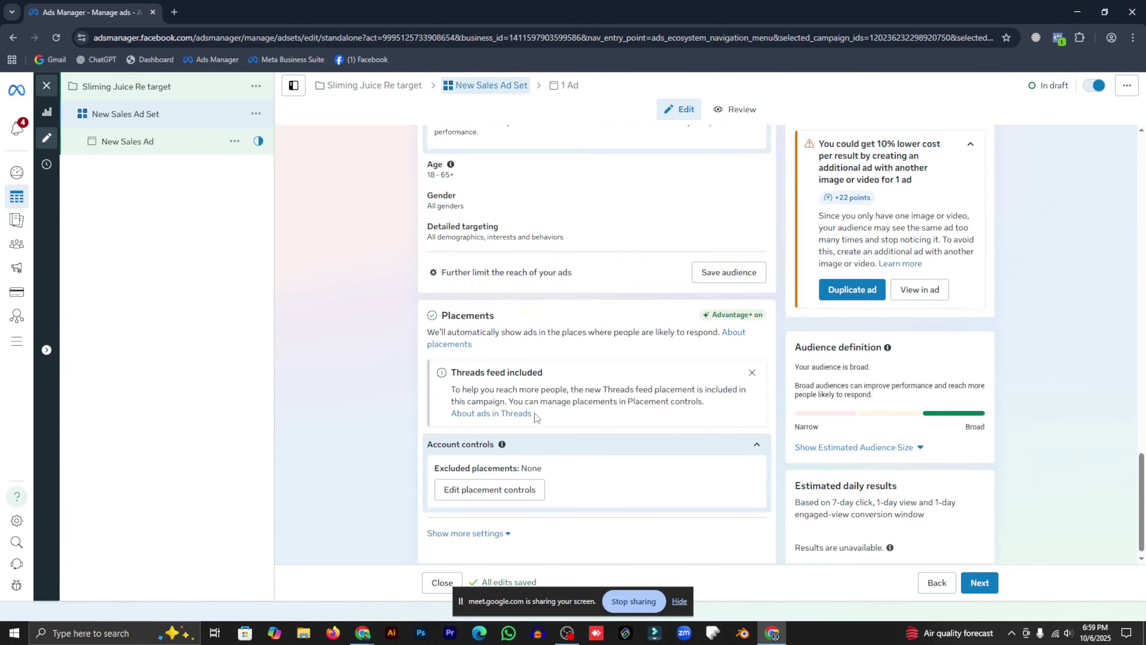
scroll(524, 370, up, 4)
scroll(545, 314, up, 2)
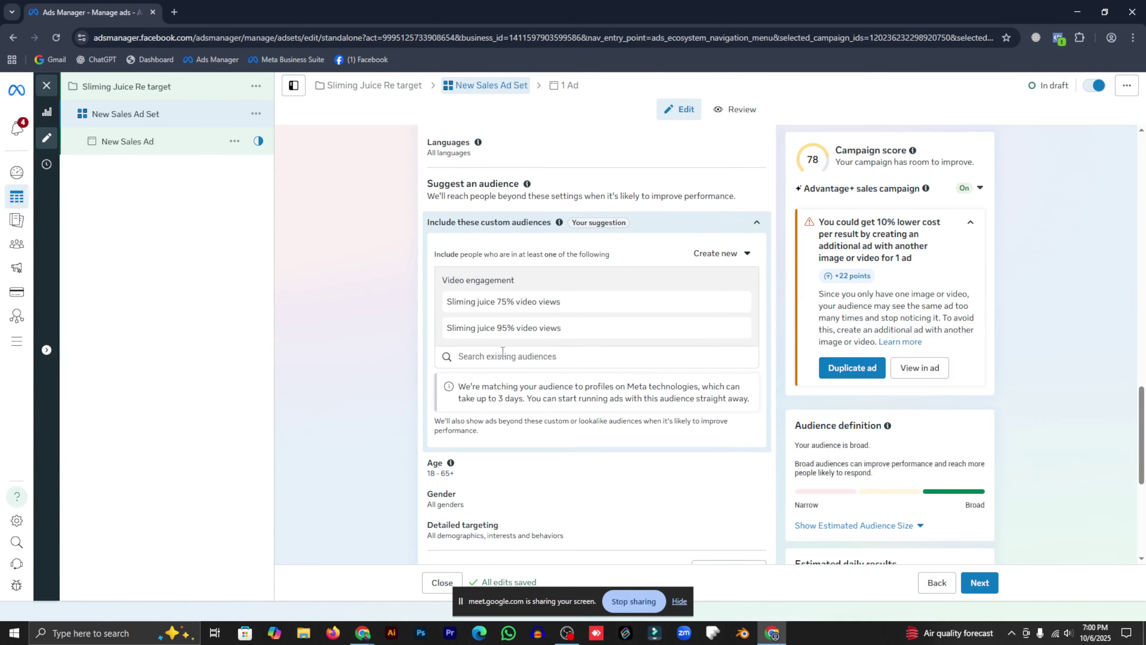
click(504, 355)
click(498, 385)
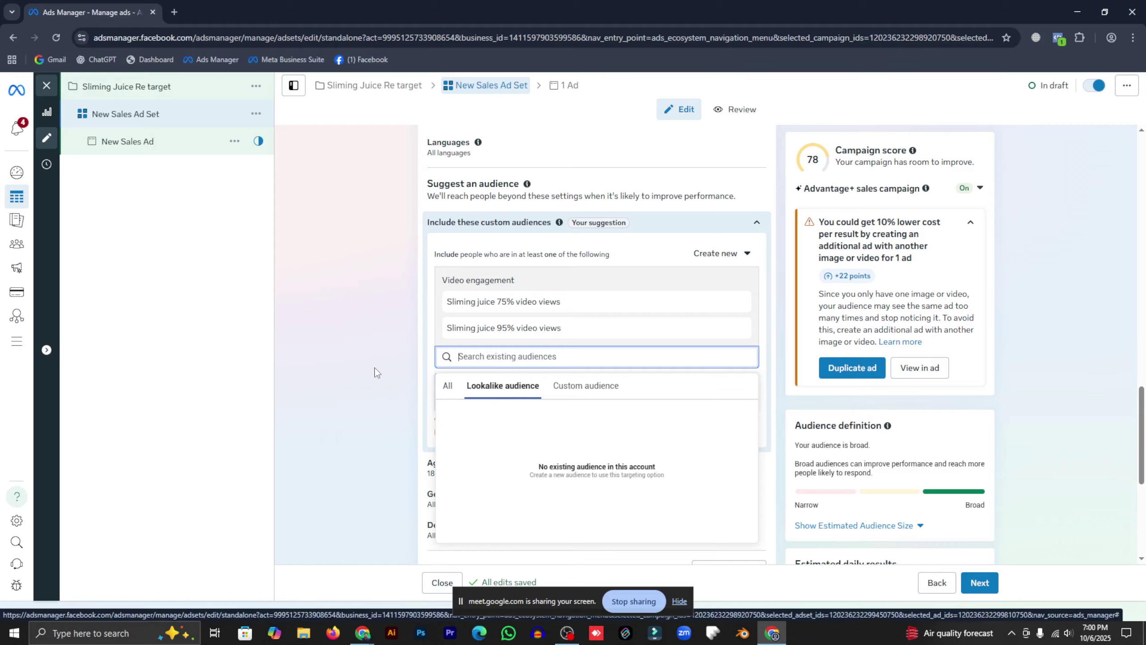
click(455, 388)
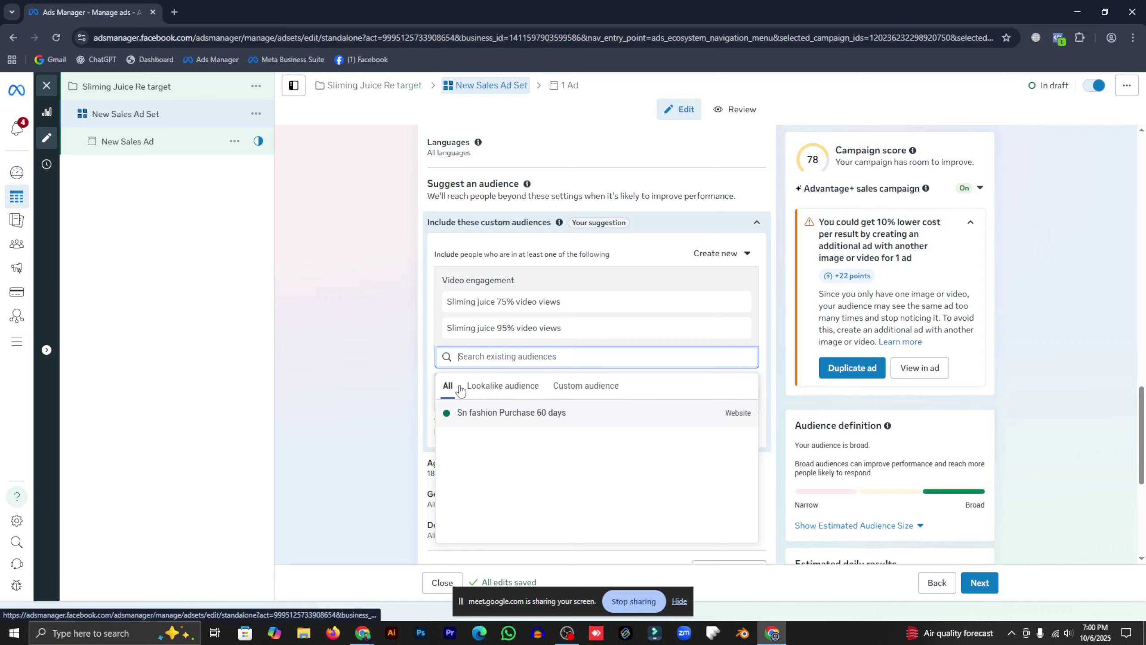
mouse_move(504, 415)
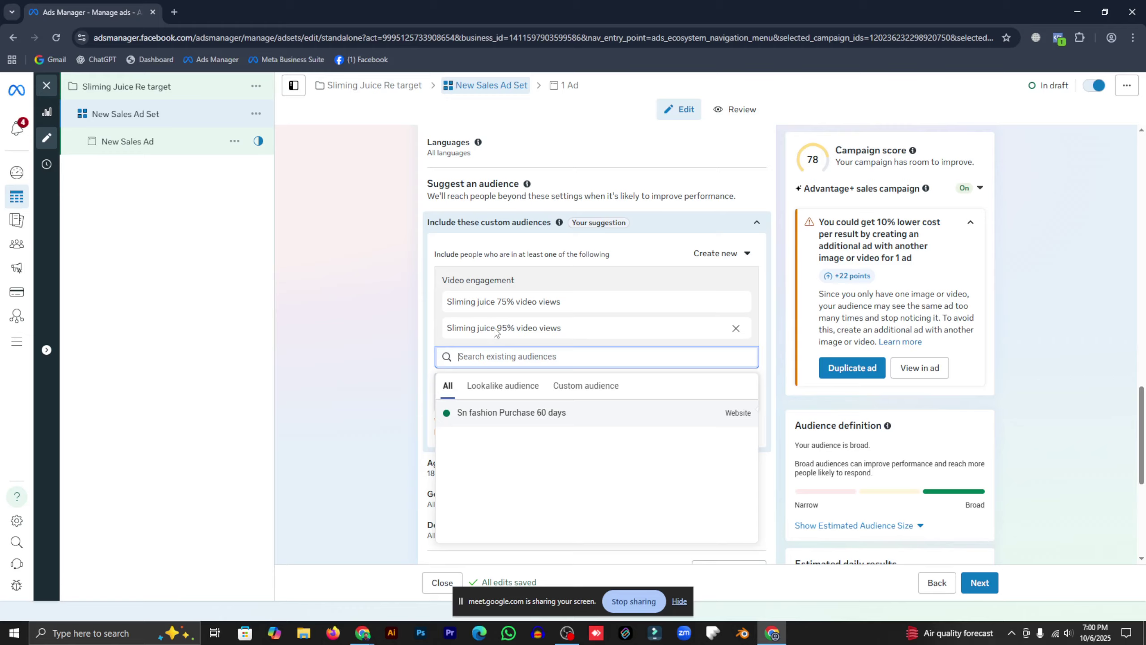
drag(495, 329, 570, 332)
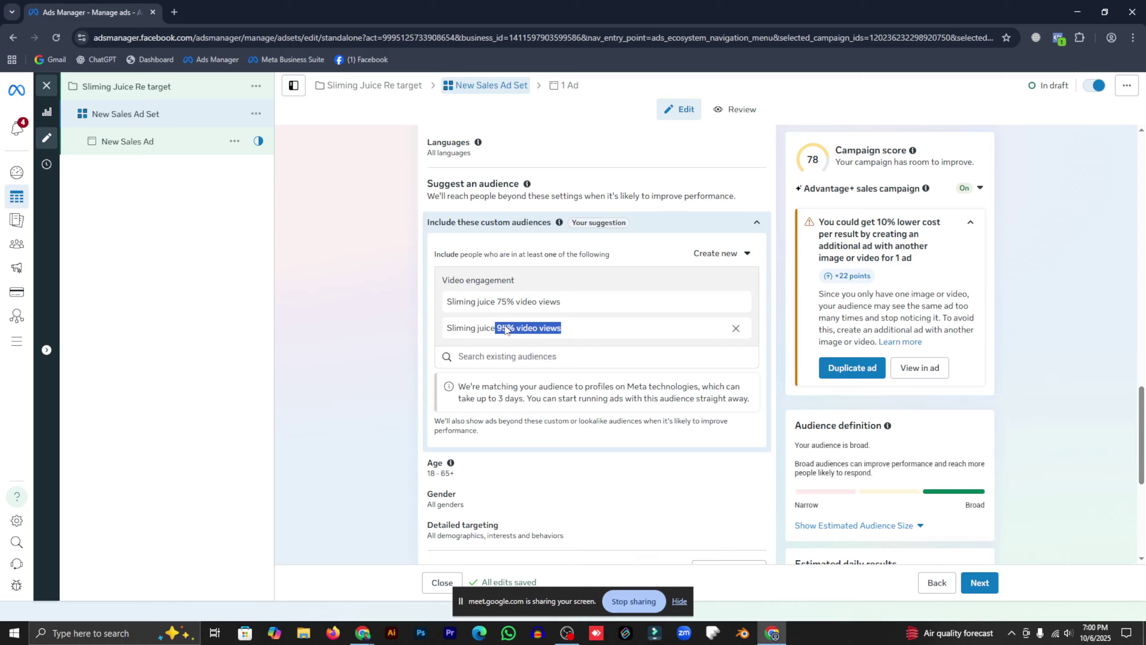
click(488, 332)
drag(477, 331, 563, 332)
click(393, 319)
drag(477, 330, 562, 332)
click(364, 333)
Close the ad set editor and check the rules of "Sn fashion Purchase 60 days" on the Audiences page
click(46, 86)
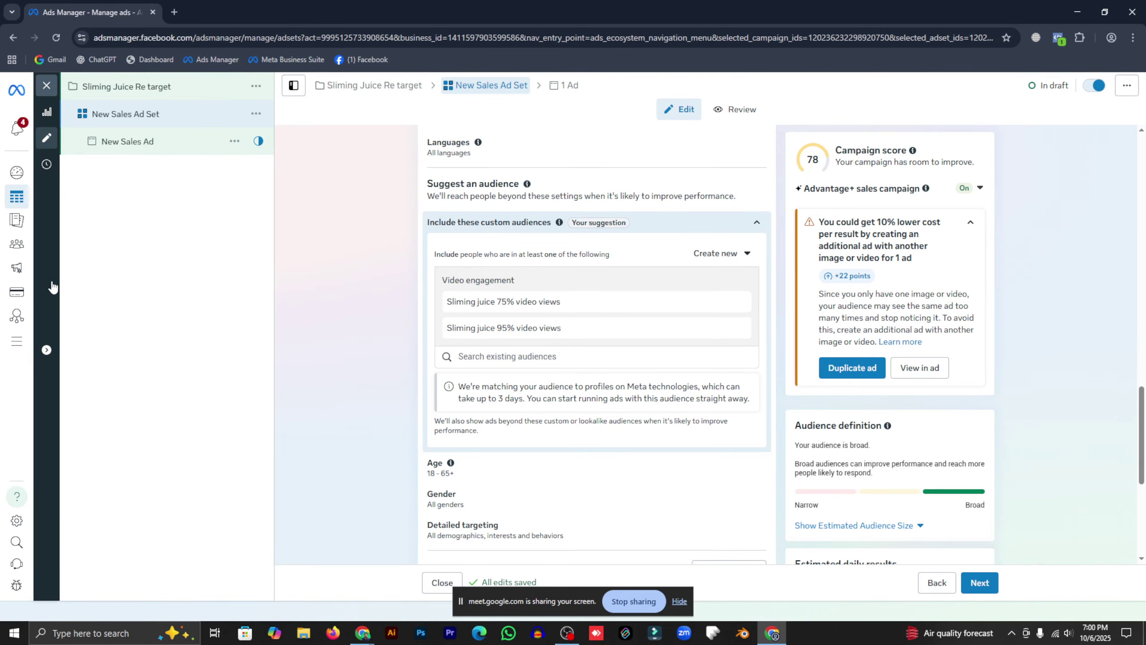
mouse_move(18, 186)
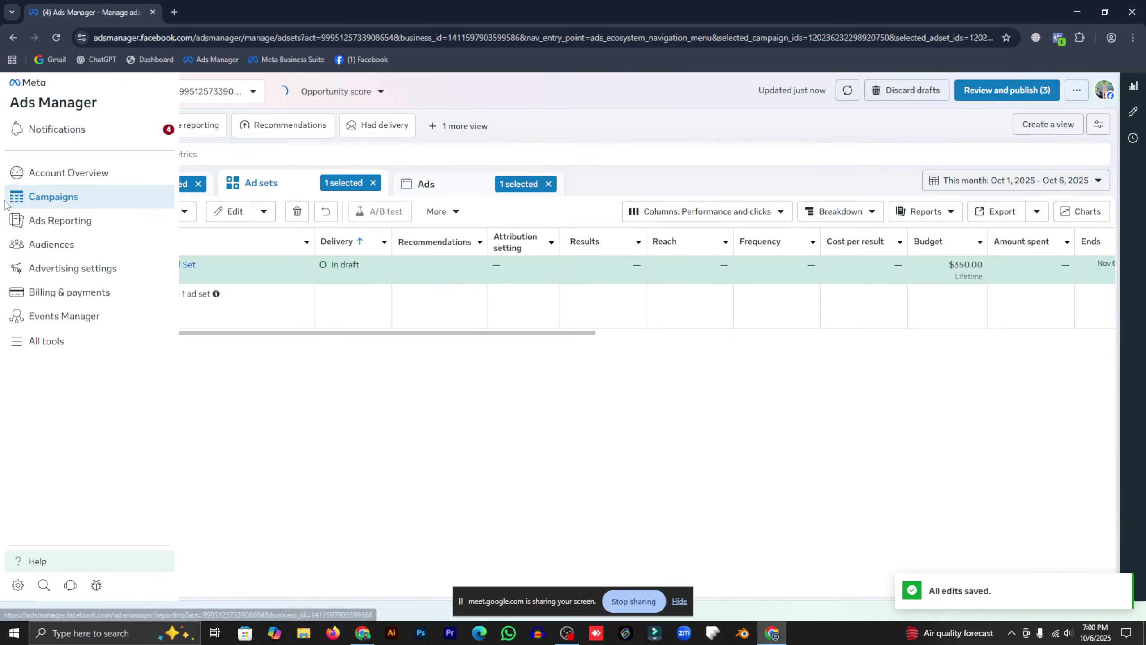
click(41, 244)
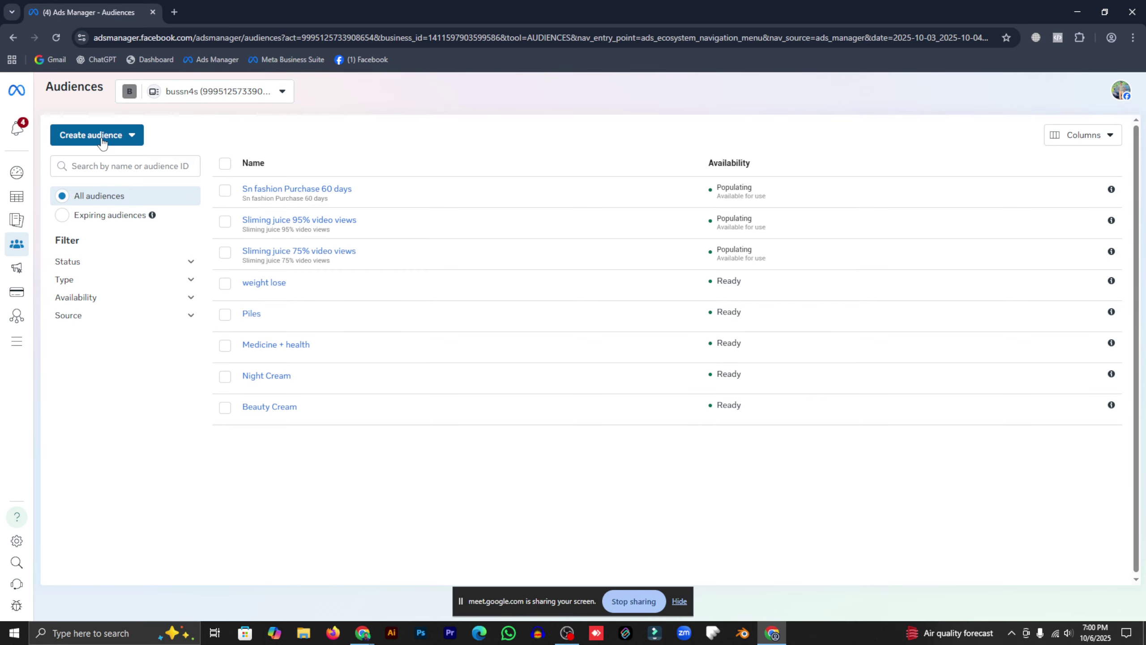
mouse_move(262, 187)
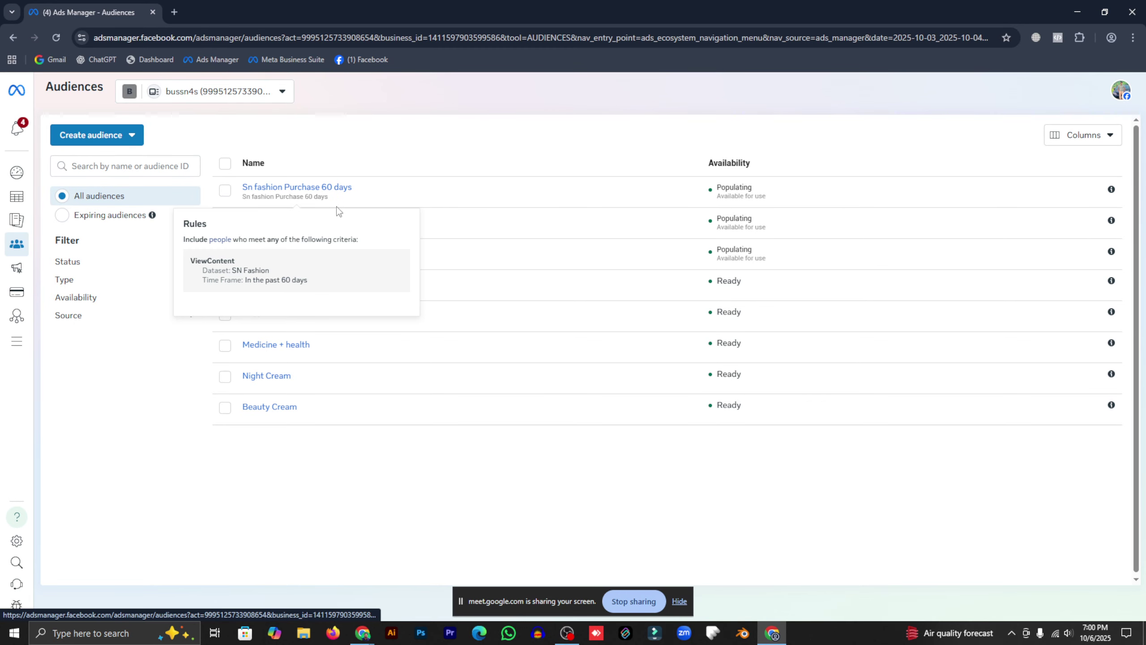
Start a lookalike audience with "Sliming juice 95% video views" as its source, and close the setup without creating it
click(116, 140)
mouse_move(123, 190)
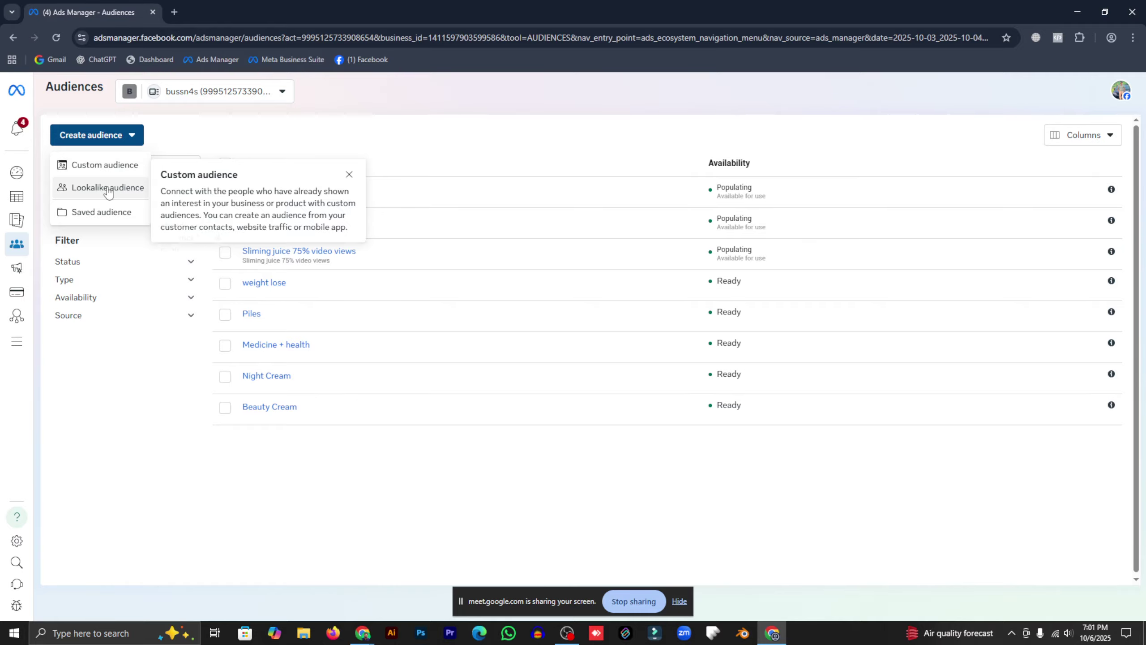
click(108, 188)
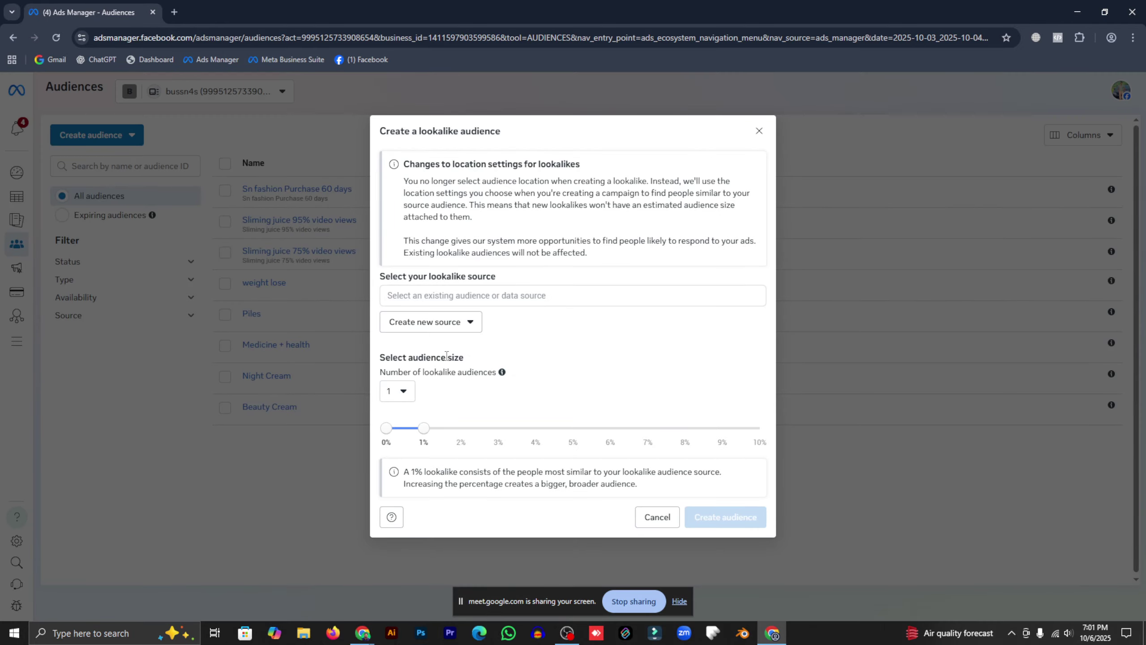
click(477, 297)
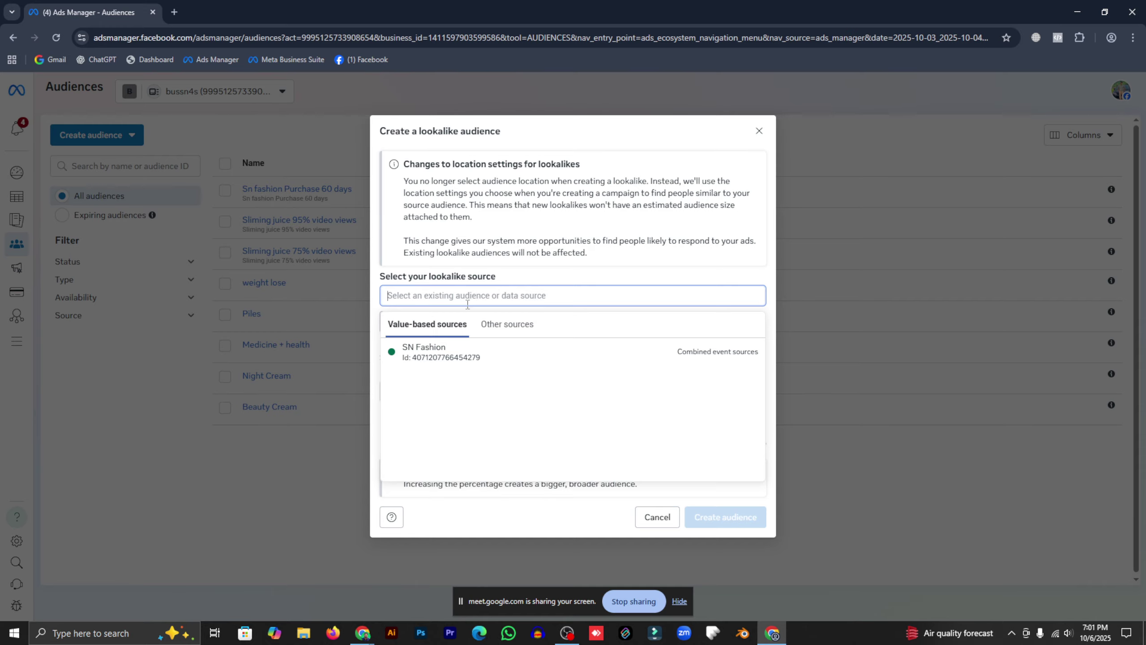
click(506, 324)
scroll(454, 397, down, 1)
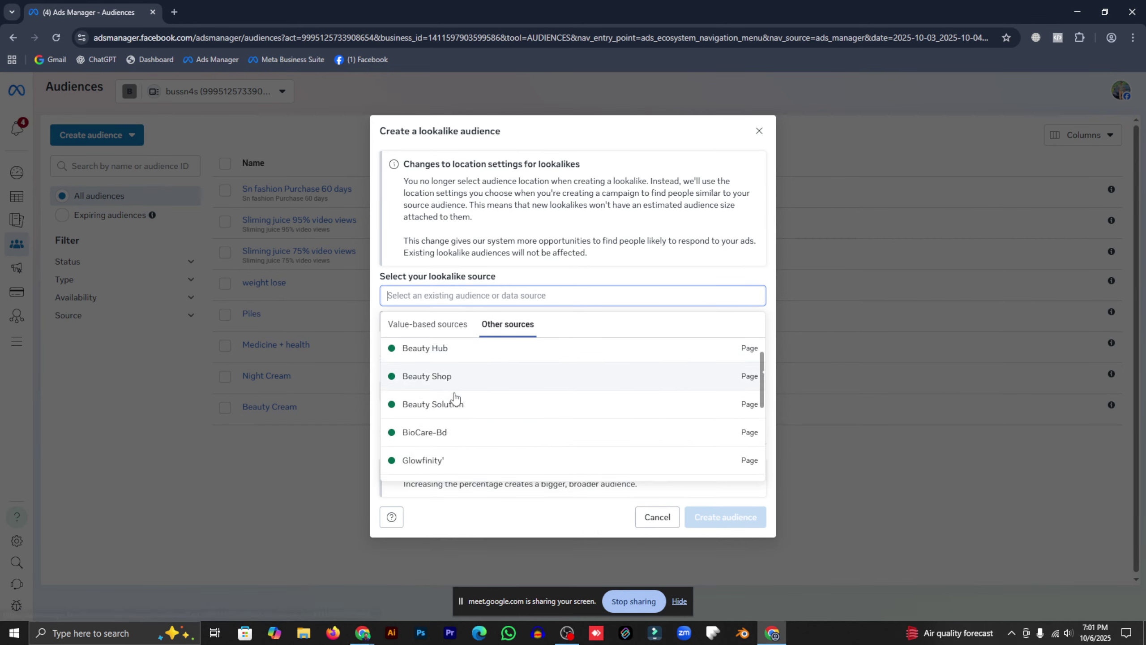
scroll(454, 397, down, 5)
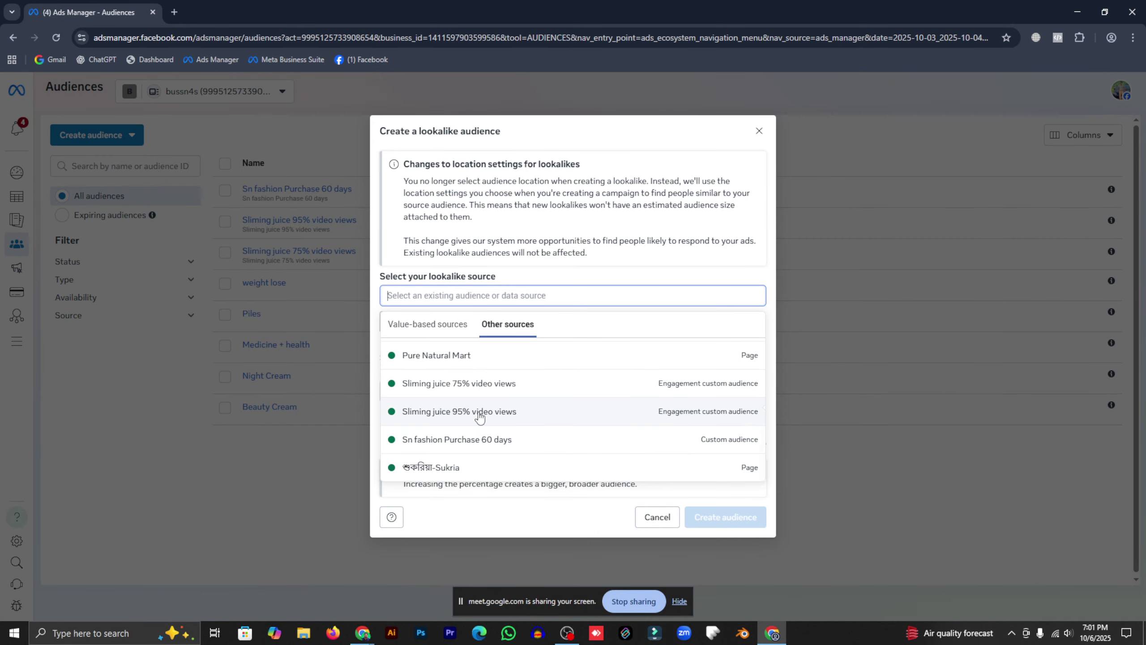
click(479, 412)
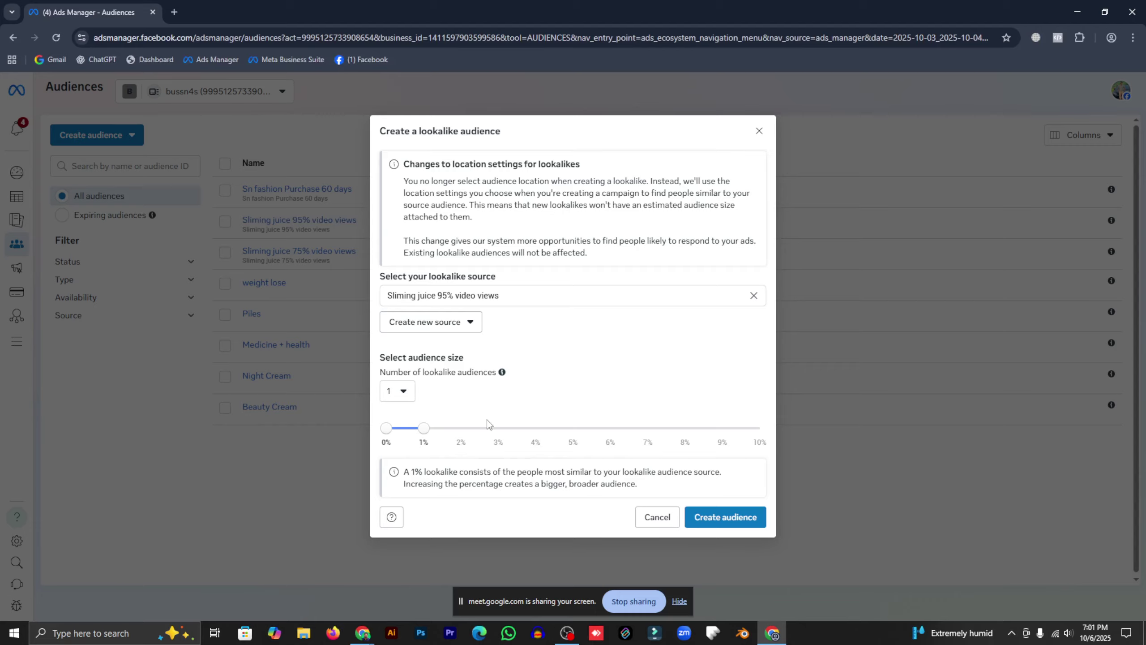
click(450, 330)
click(450, 330)
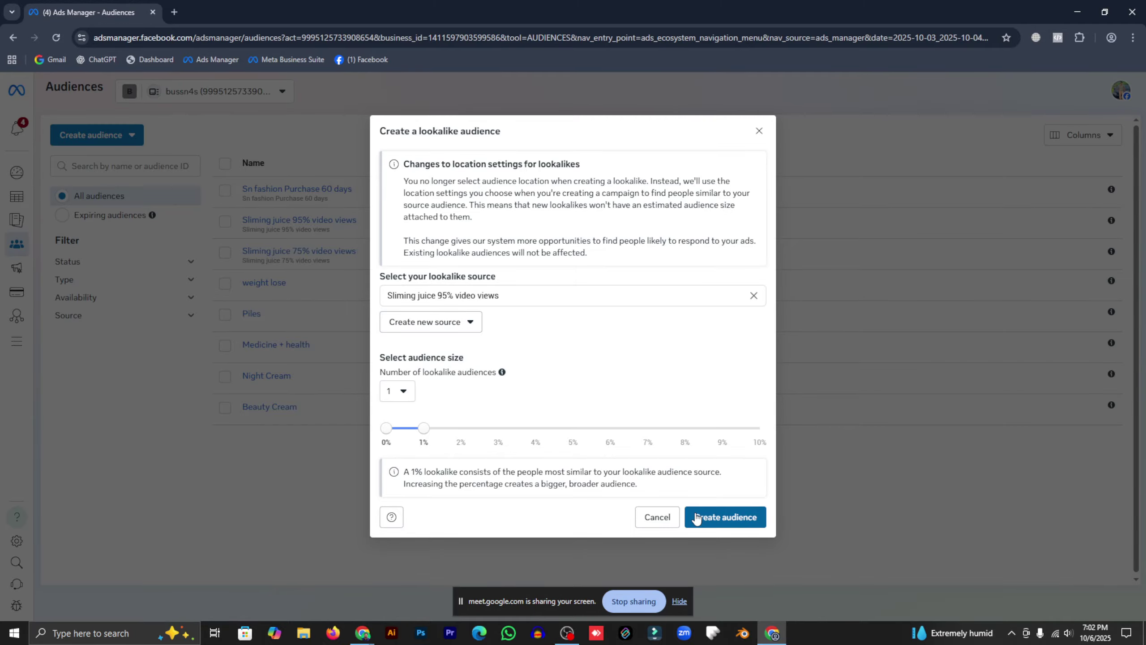
click(775, 139)
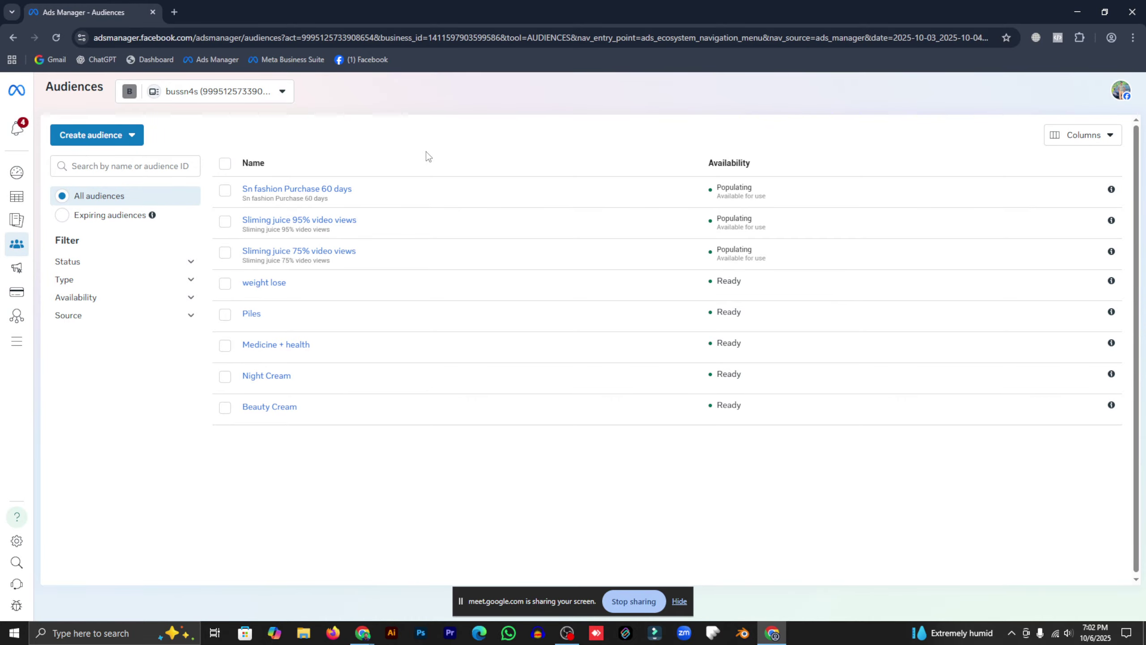
Switch to the Google Meet call, mute all participants and check the in-call messages
mouse_move(363, 632)
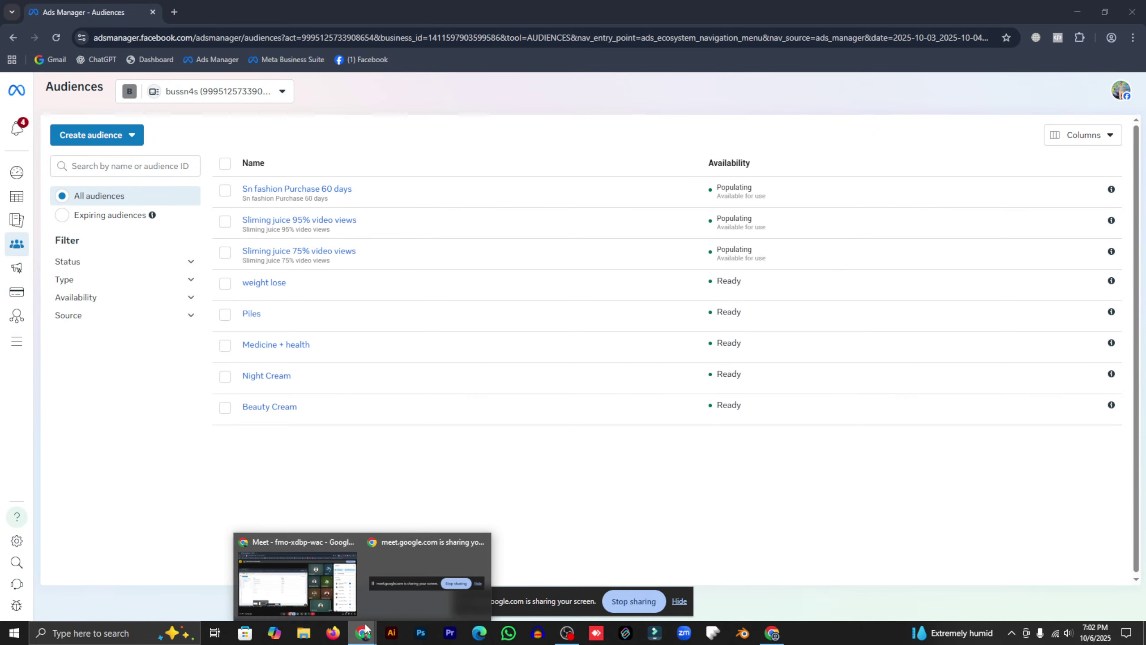
click(288, 582)
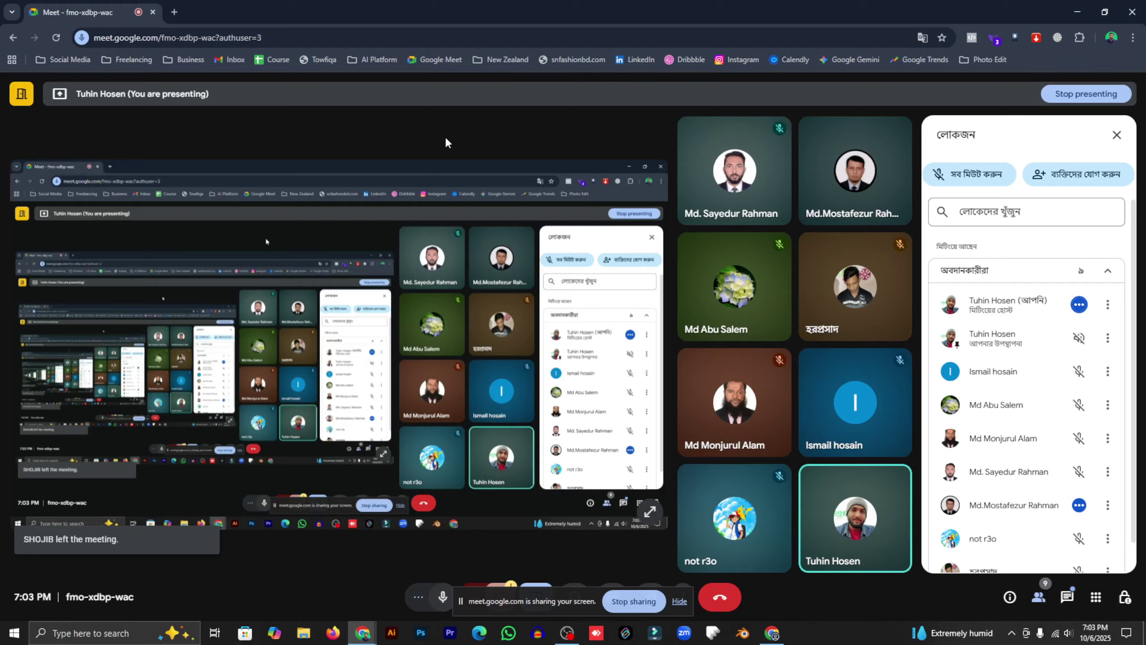
click(969, 179)
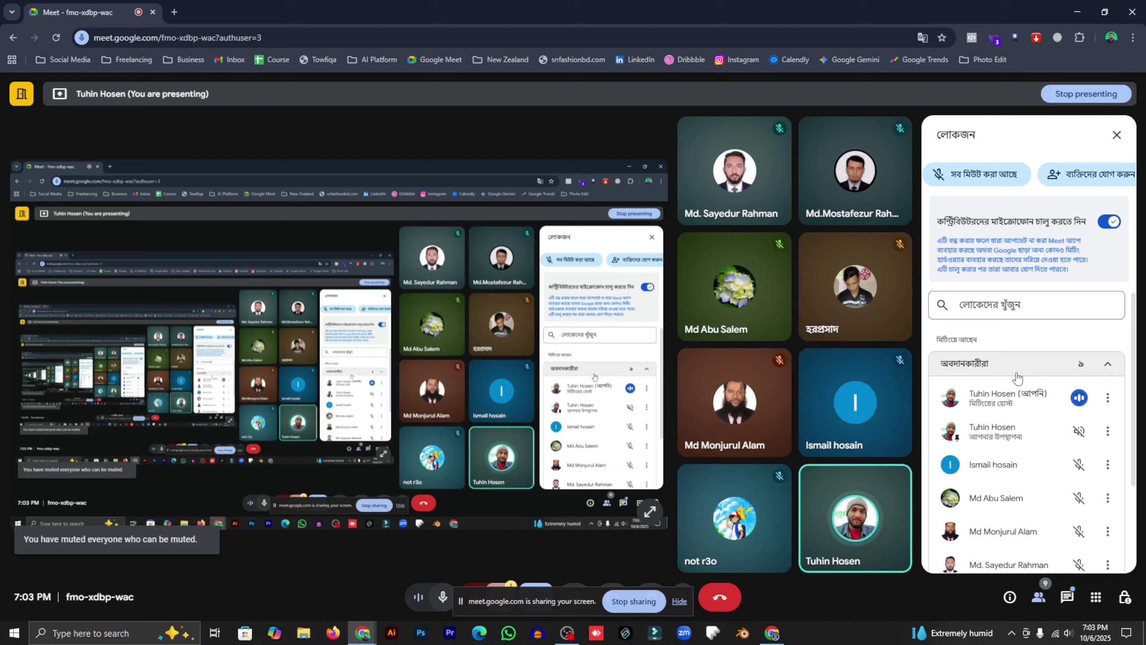
scroll(1020, 397, down, 3)
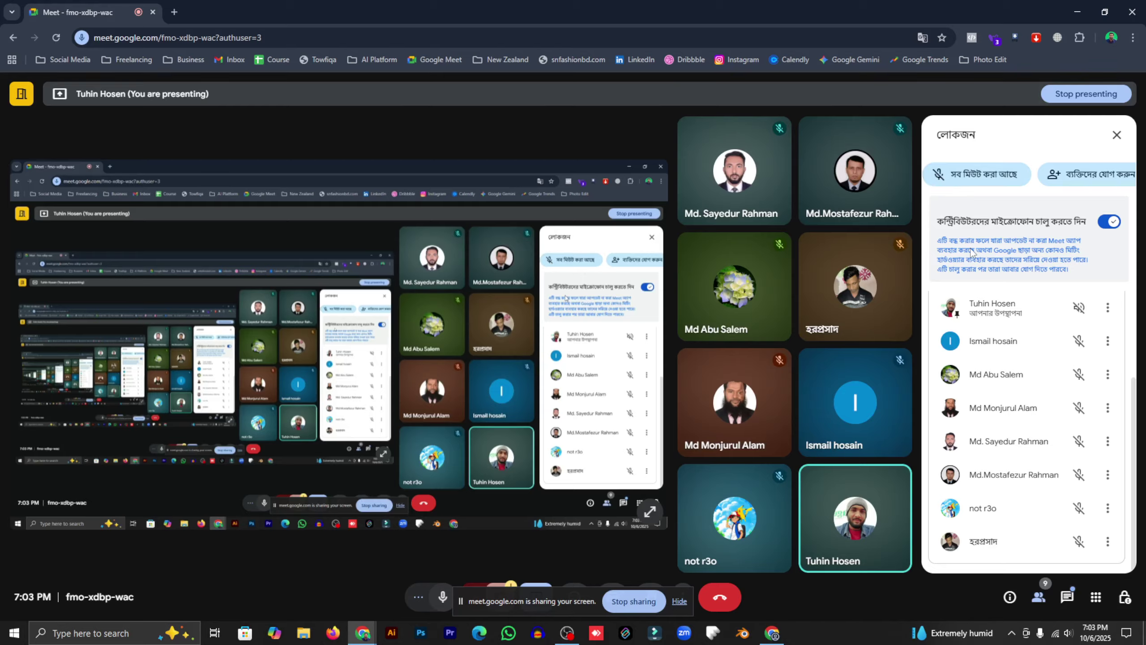
click(1068, 599)
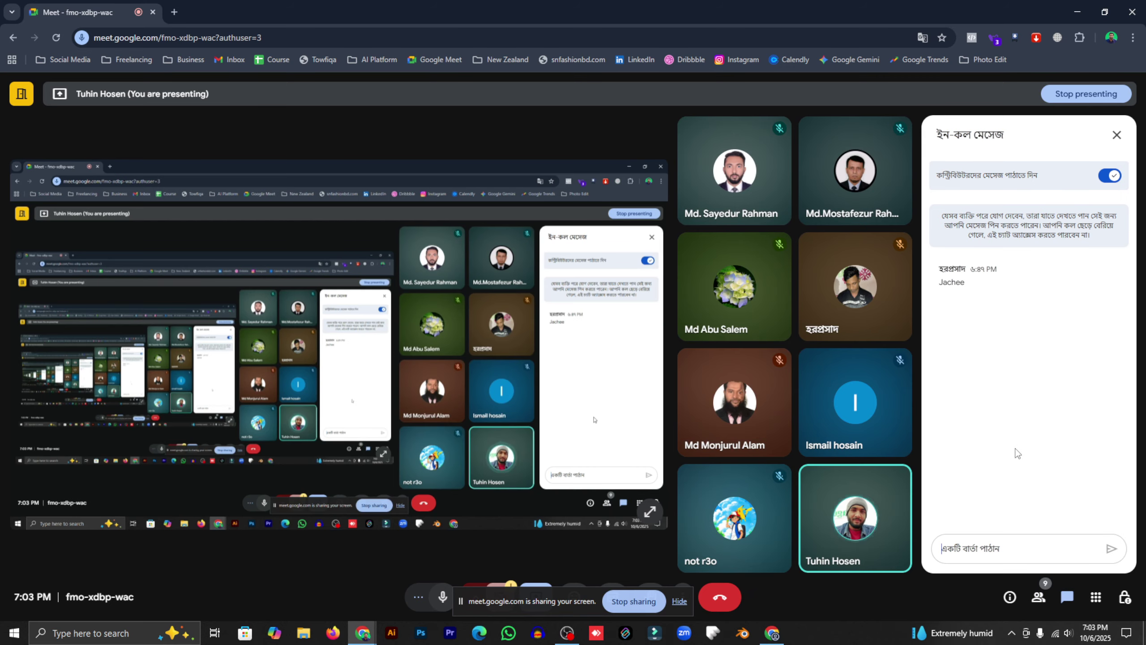
click(1117, 136)
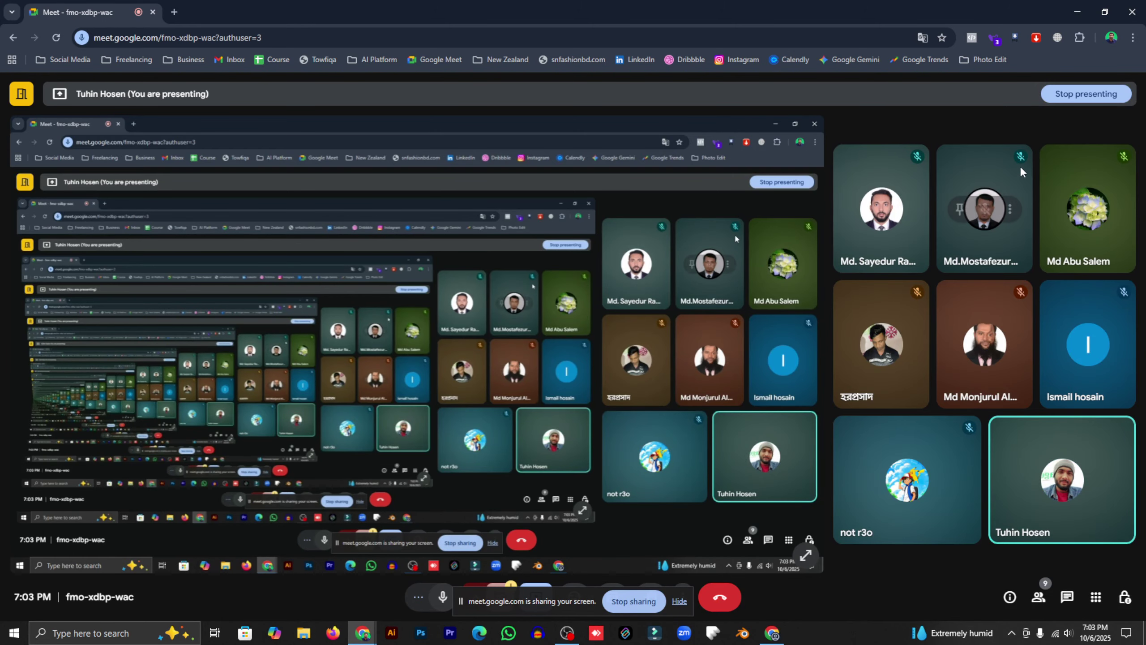
Reopen the participant list, mute everyone again, and turn the contributors' microphone permission off and back on
click(1038, 597)
click(967, 175)
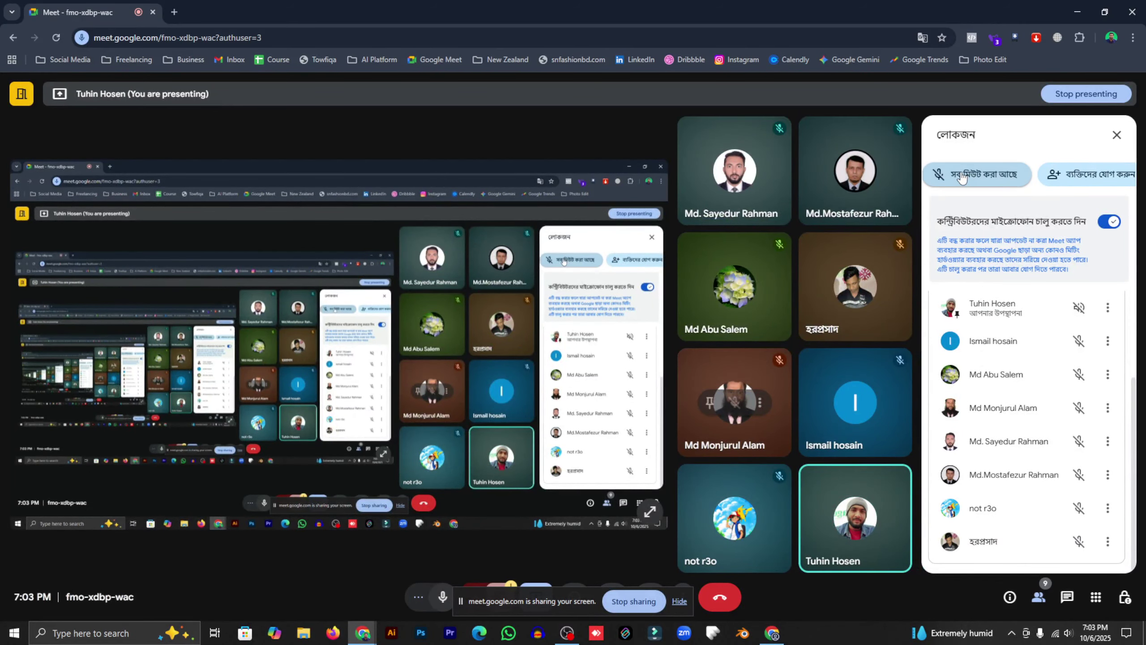
right_click(962, 171)
click(969, 175)
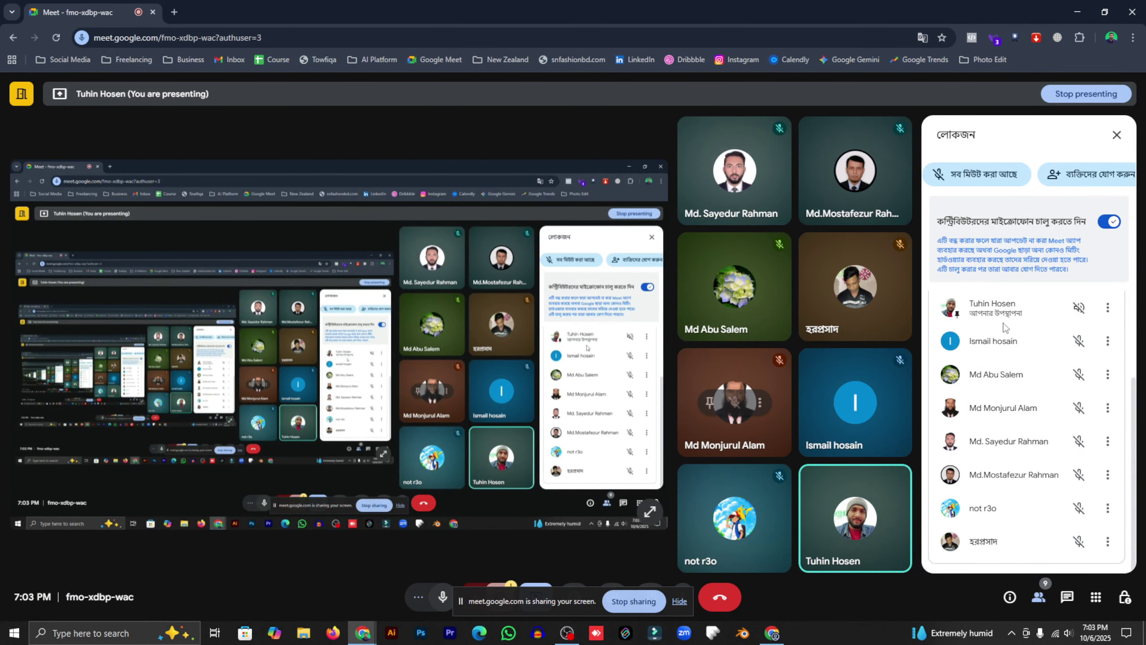
click(1109, 222)
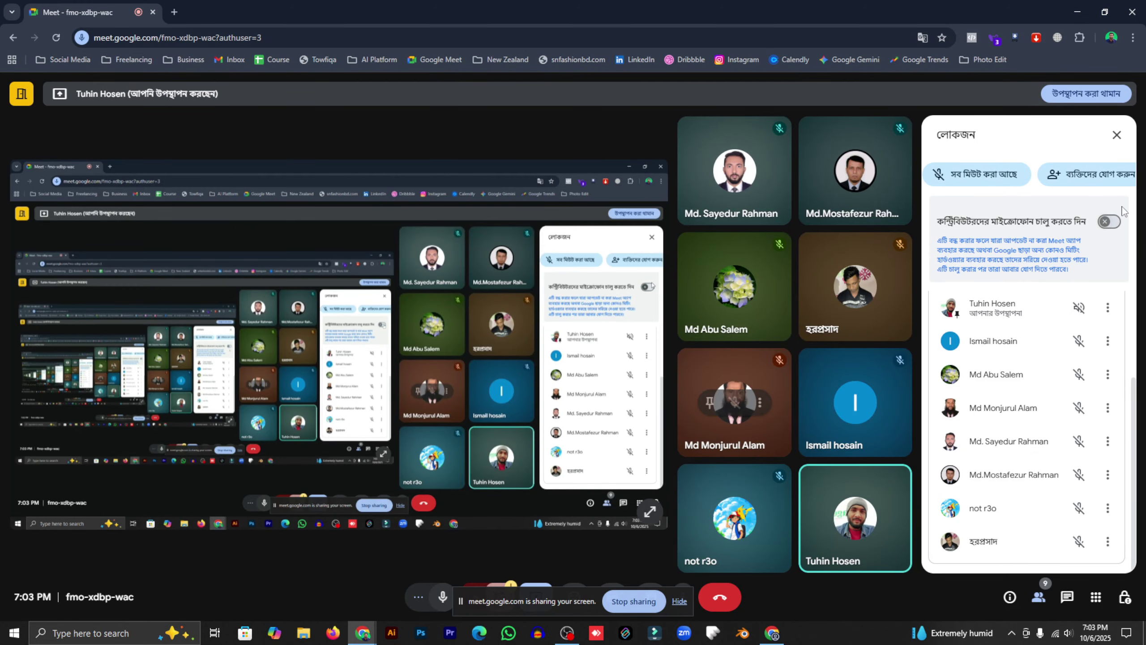
click(1105, 222)
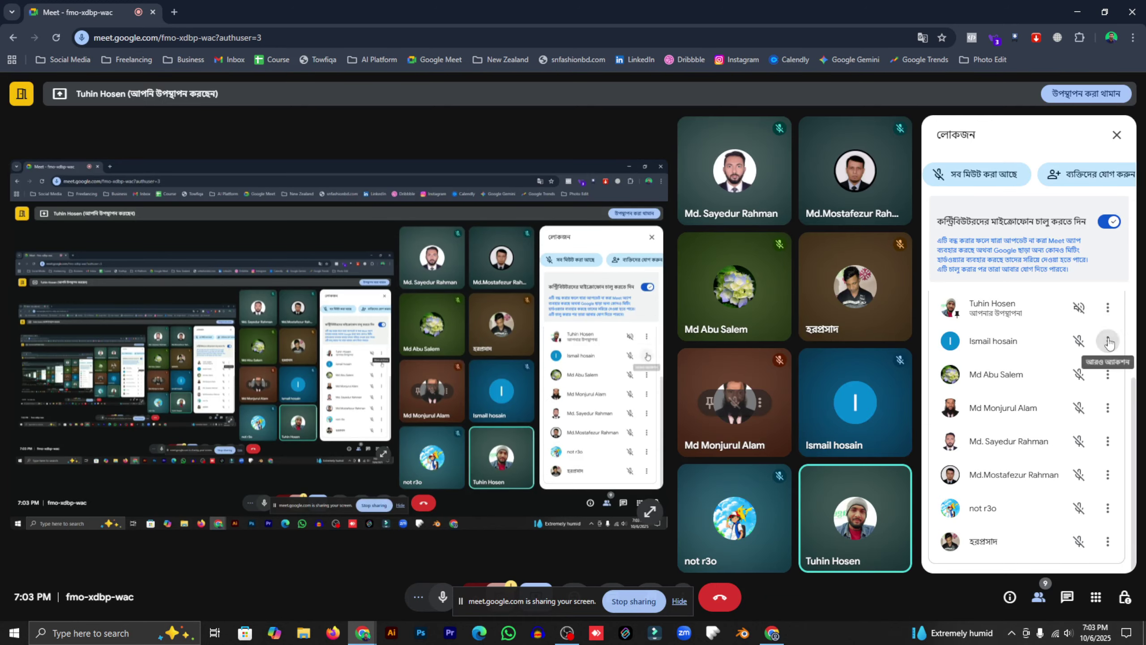
click(1108, 342)
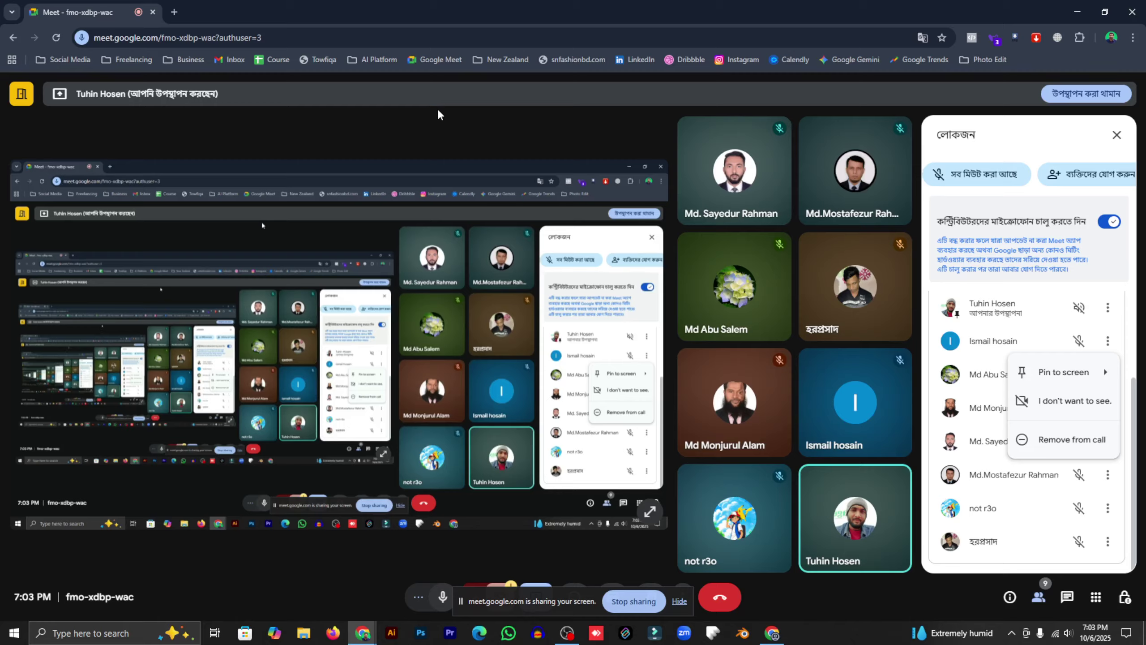
click(429, 93)
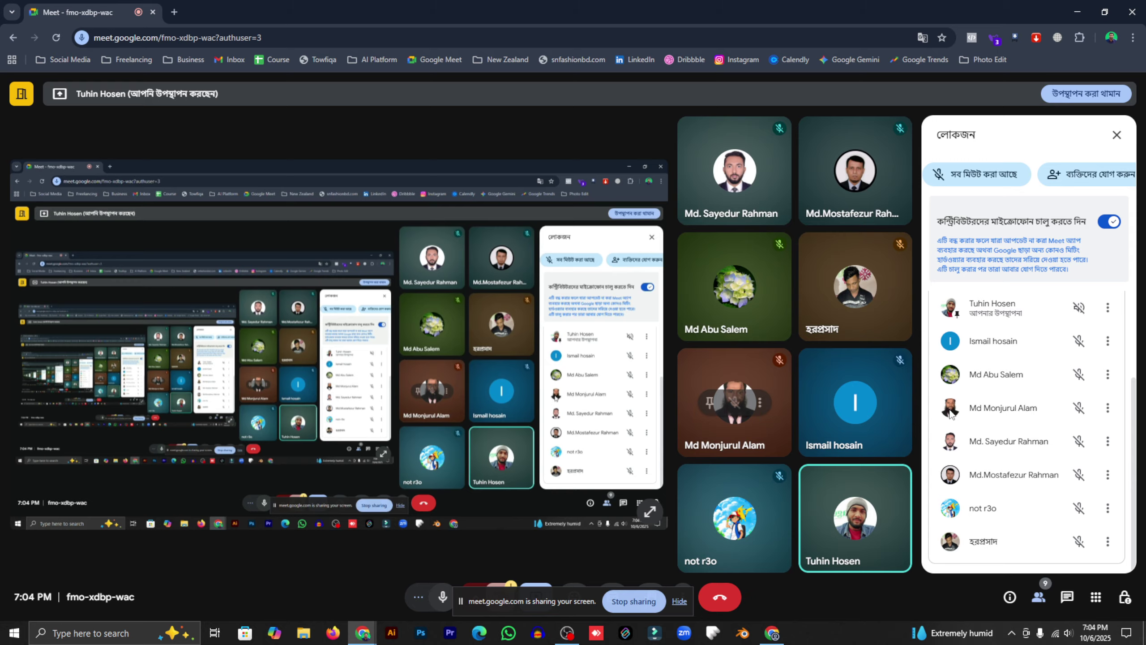
Look through the participant list and the in-call messages, ending on the participant list
scroll(1015, 461, up, 2)
scroll(1015, 461, down, 2)
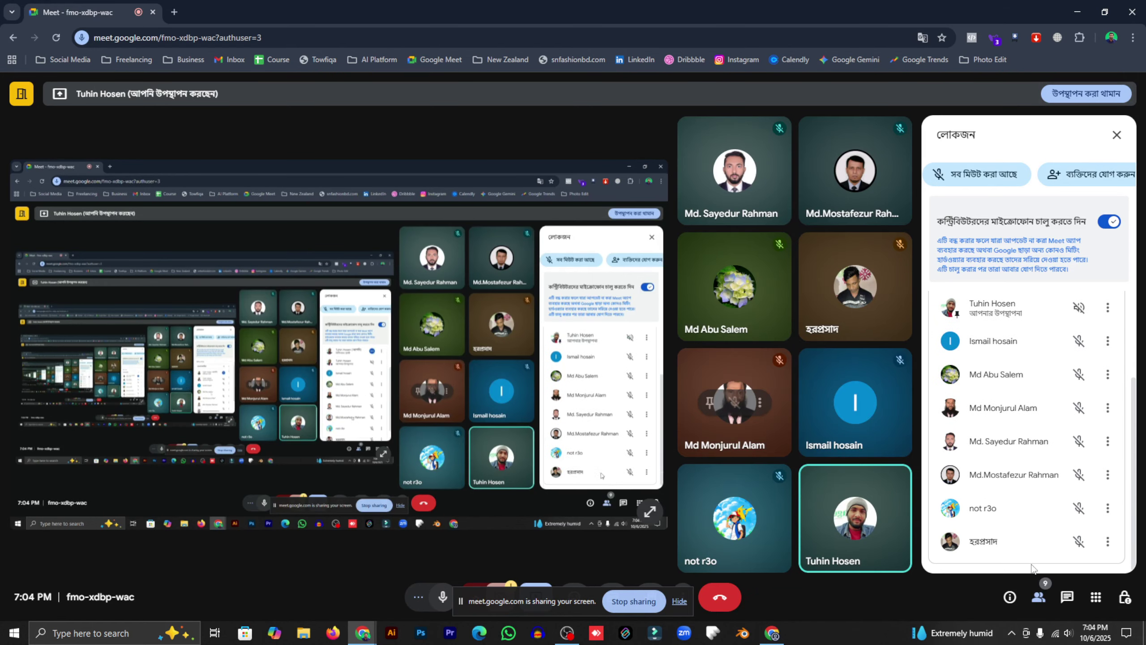
click(1067, 596)
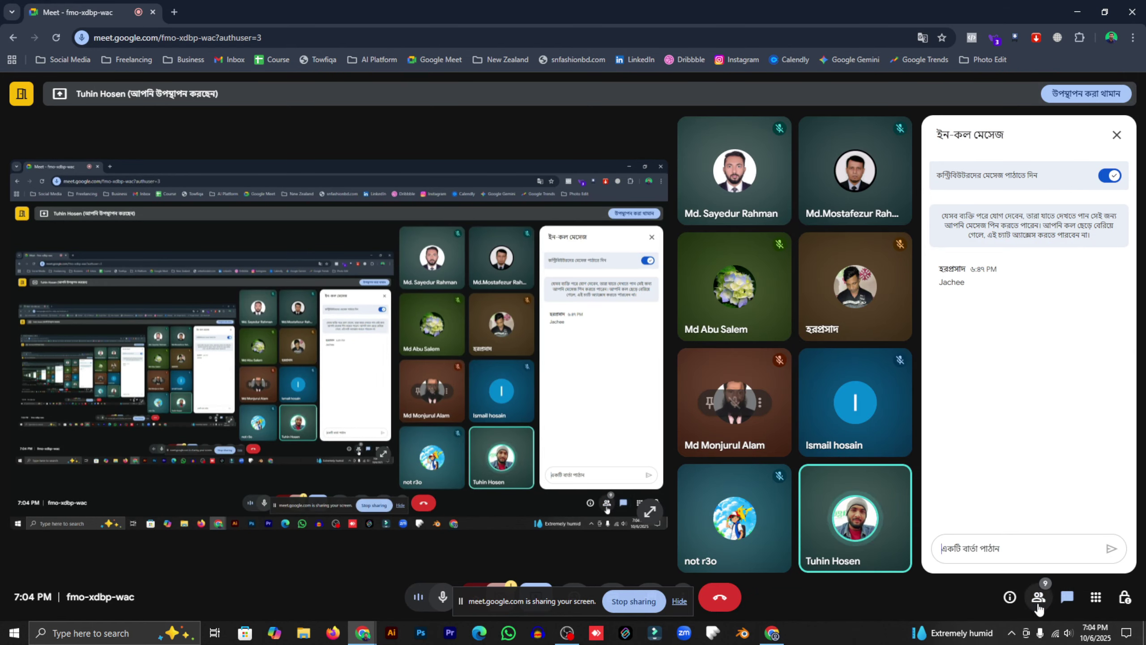
click(1038, 596)
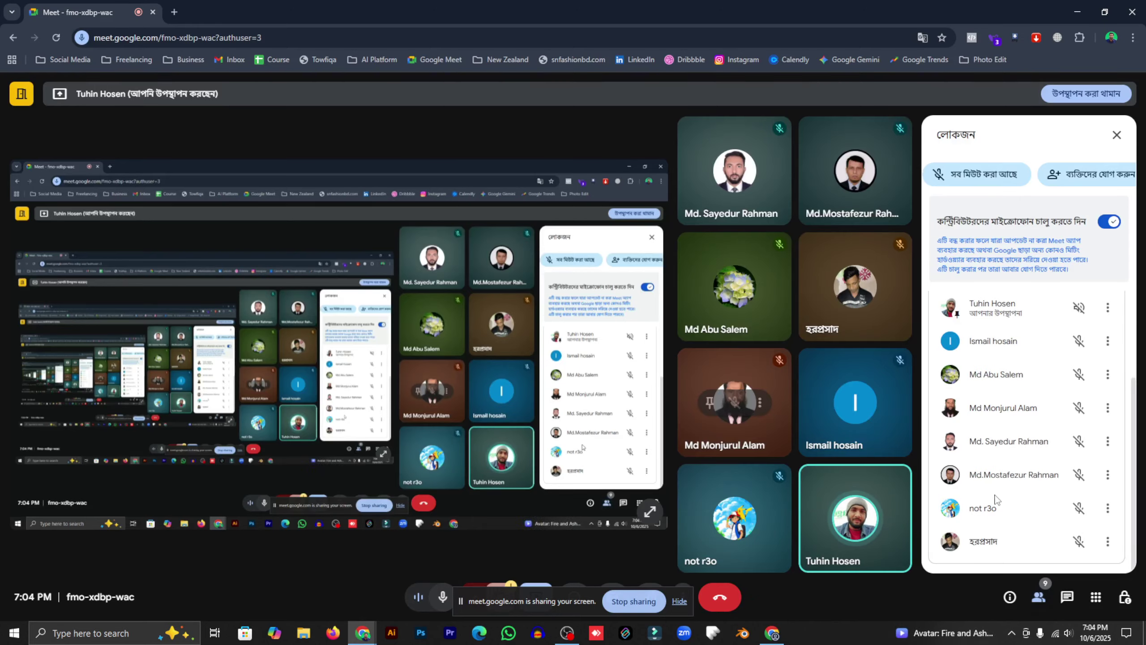